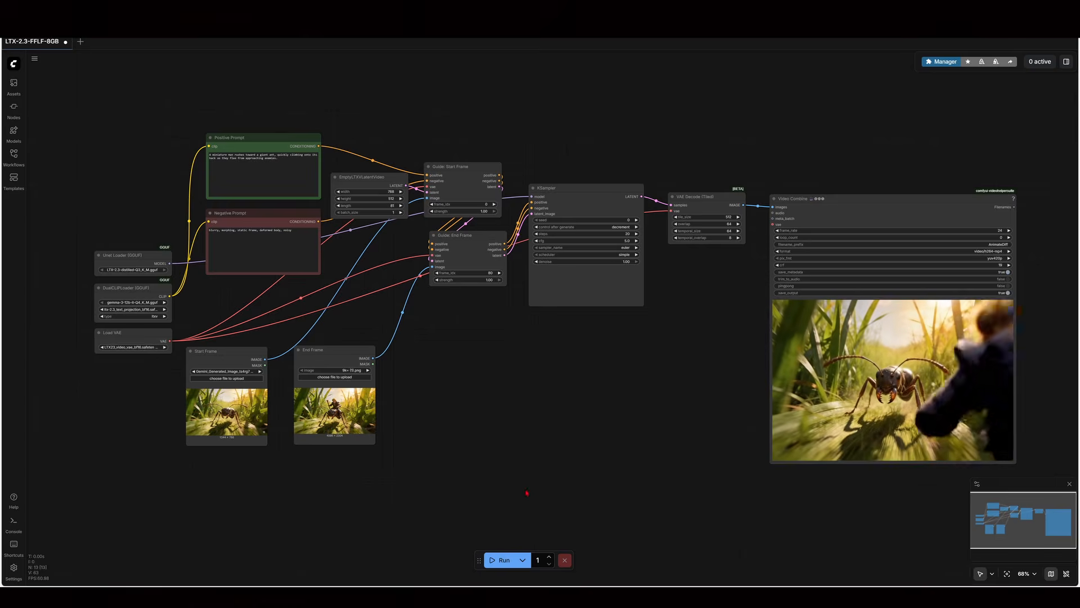
left_click_drag(715, 473, 710, 451)
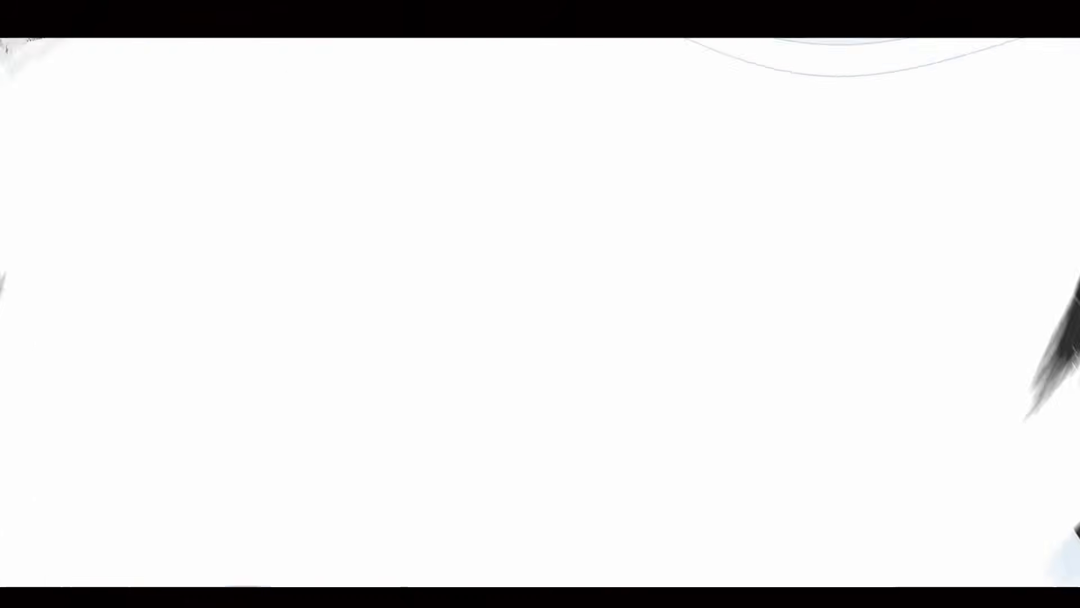
left_click(111, 64)
double_click(111, 64)
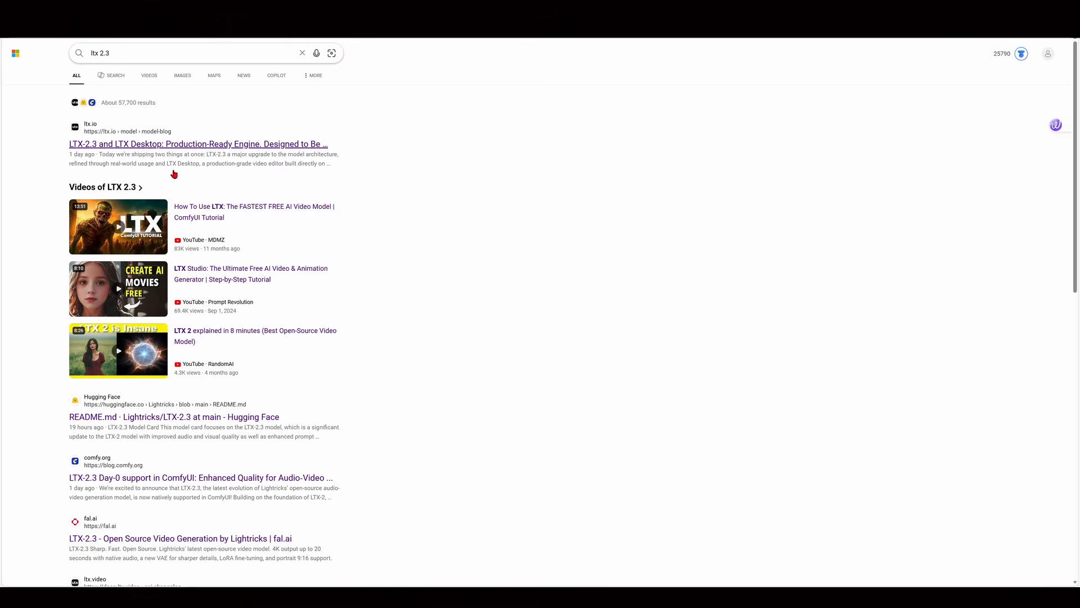
Open the Hugging Face page for LTX-2.3, search the site for ltx-2.3, and open the LTX-2.3-distilled folder in QuantStack/LTX-2.3-GGUF.
left_click(124, 421)
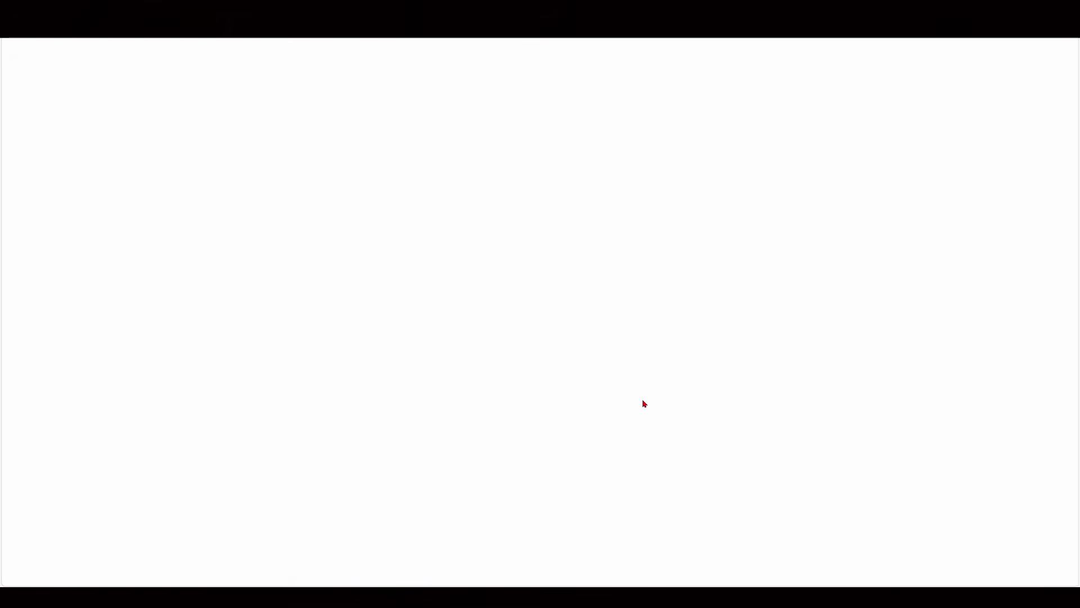
left_click(324, 47)
type("ltx")
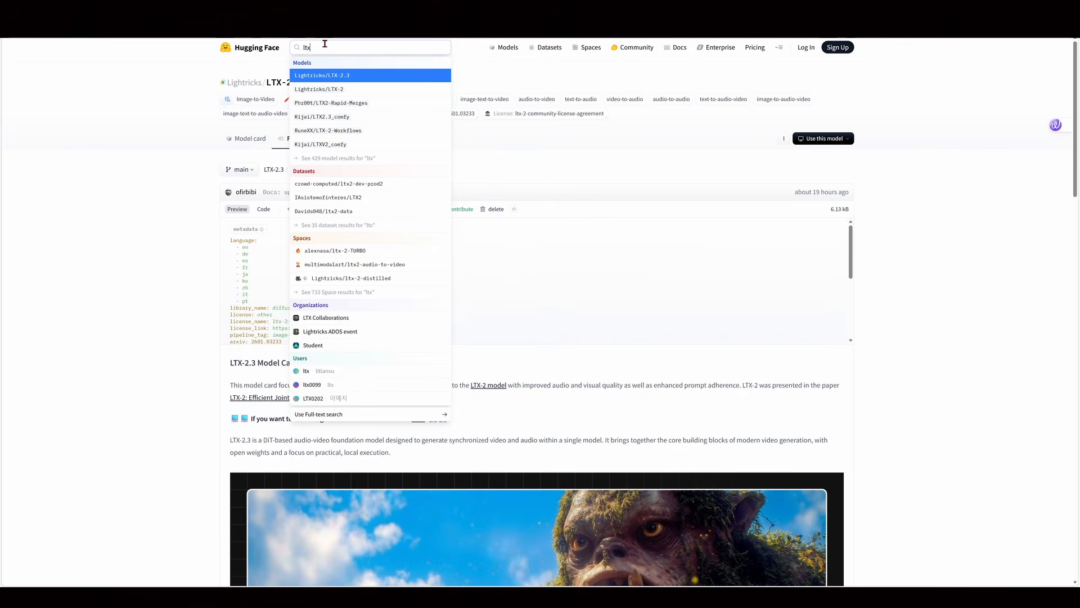
type("-2.3")
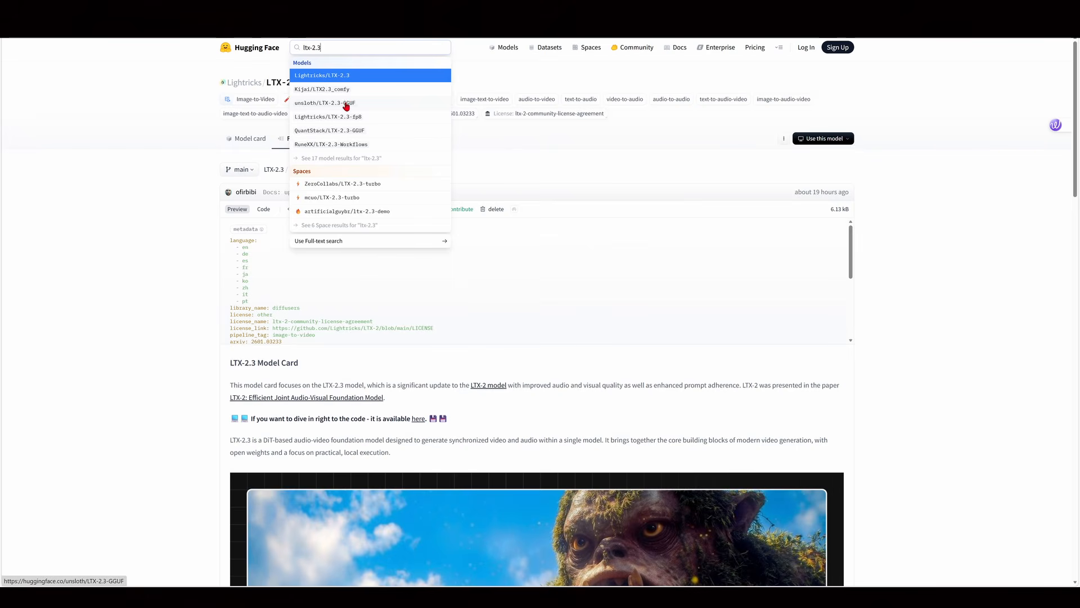
left_click(323, 131)
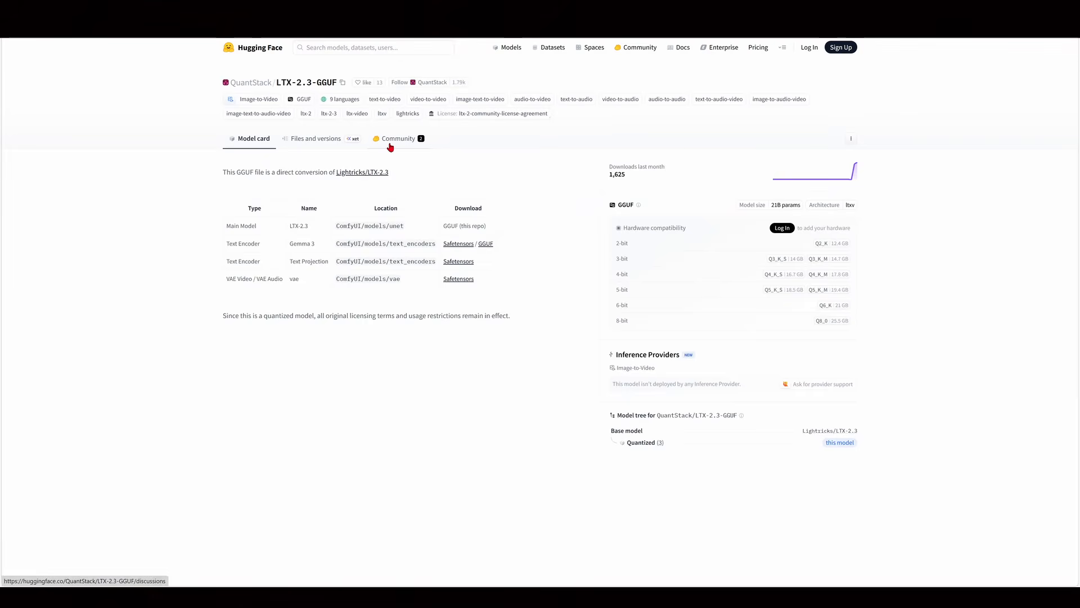
left_click(315, 145)
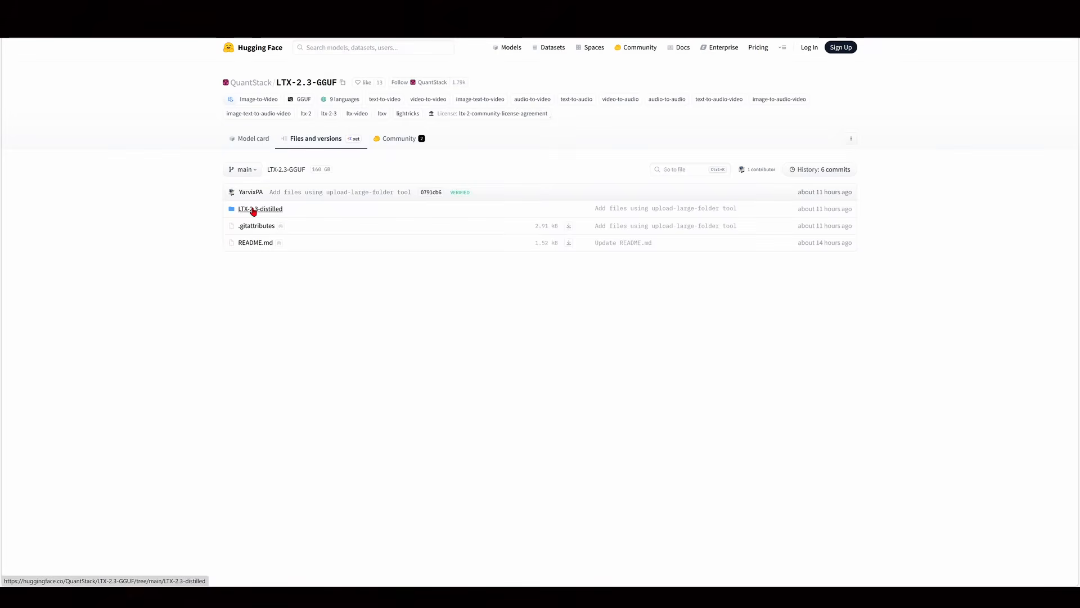
left_click(253, 210)
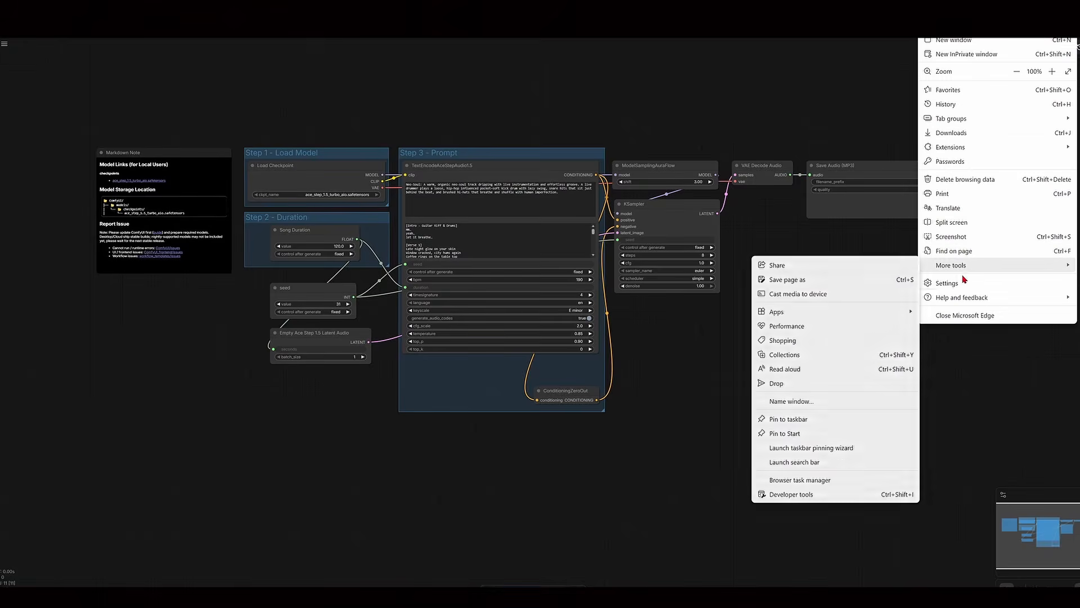
In the Microsoft Edge download settings, turn on asking where to save each file before downloading.
left_click(964, 281)
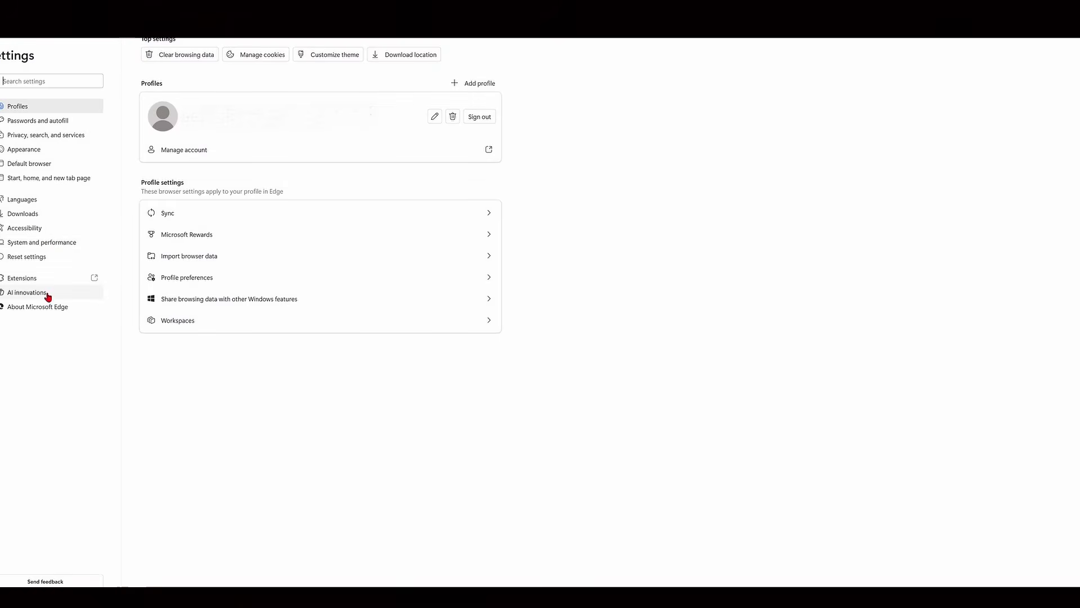
left_click(32, 216)
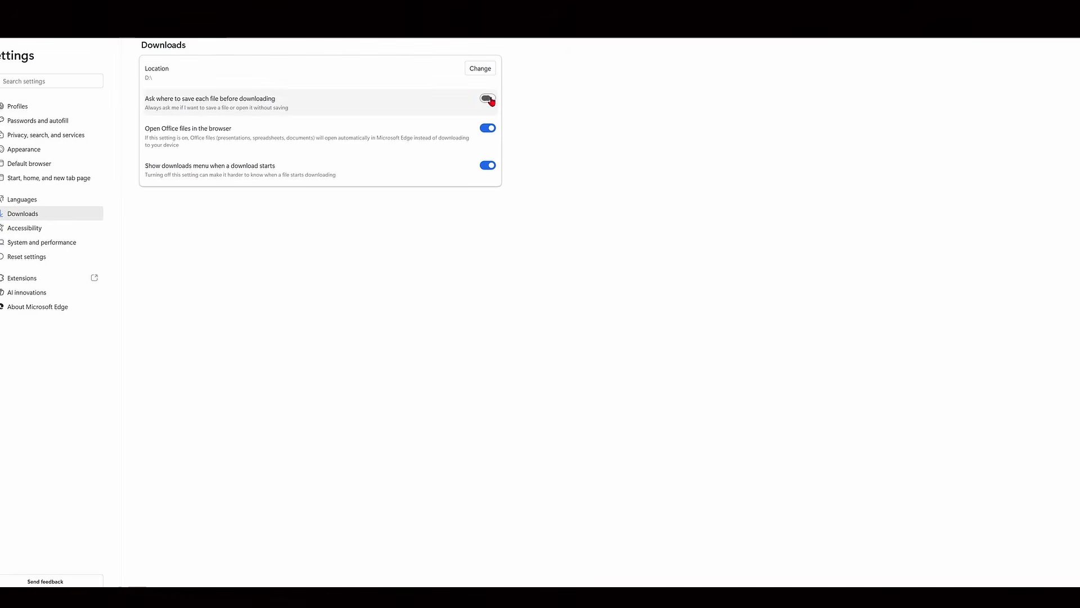
left_click(490, 100)
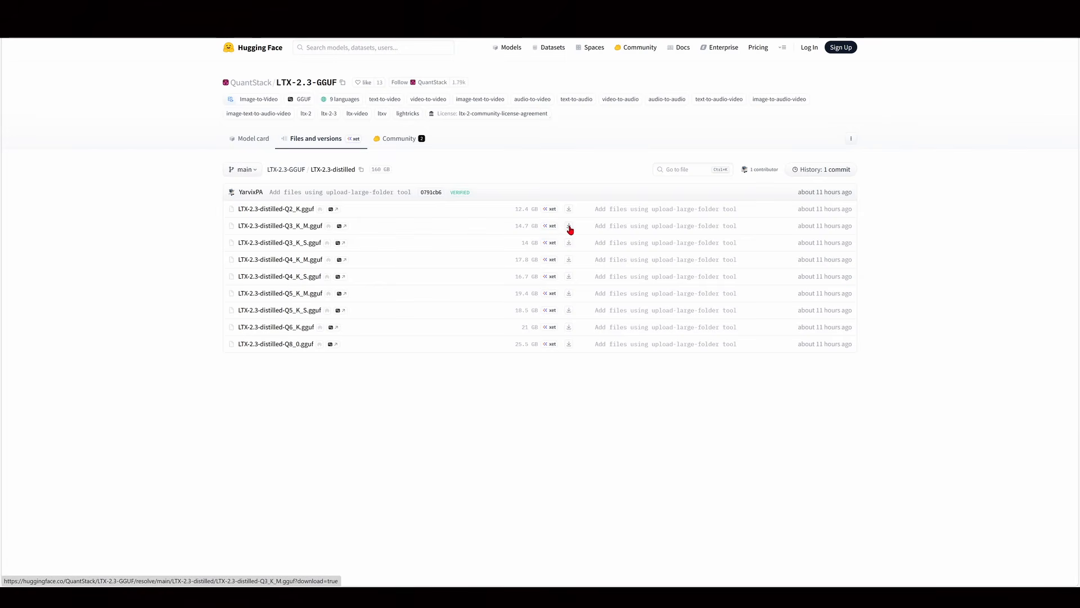
Download LTX-2.3-distilled-Q3_K_M.gguf from the Hugging Face file list into the portable ComfyUI models/diffusion_models folder on drive E.
left_click(570, 227)
left_click(924, 83)
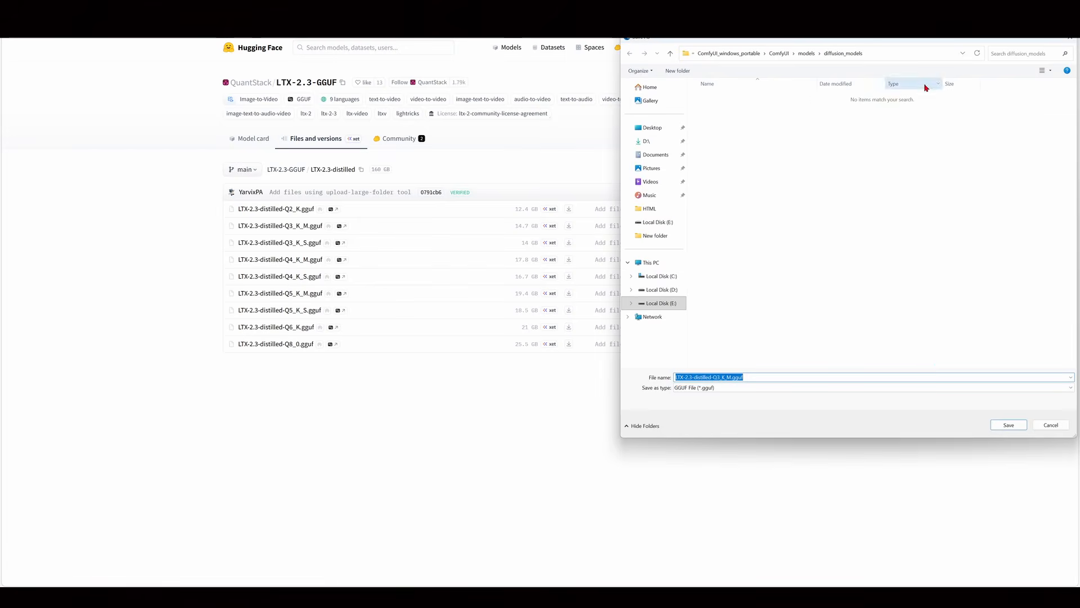
left_click(664, 304)
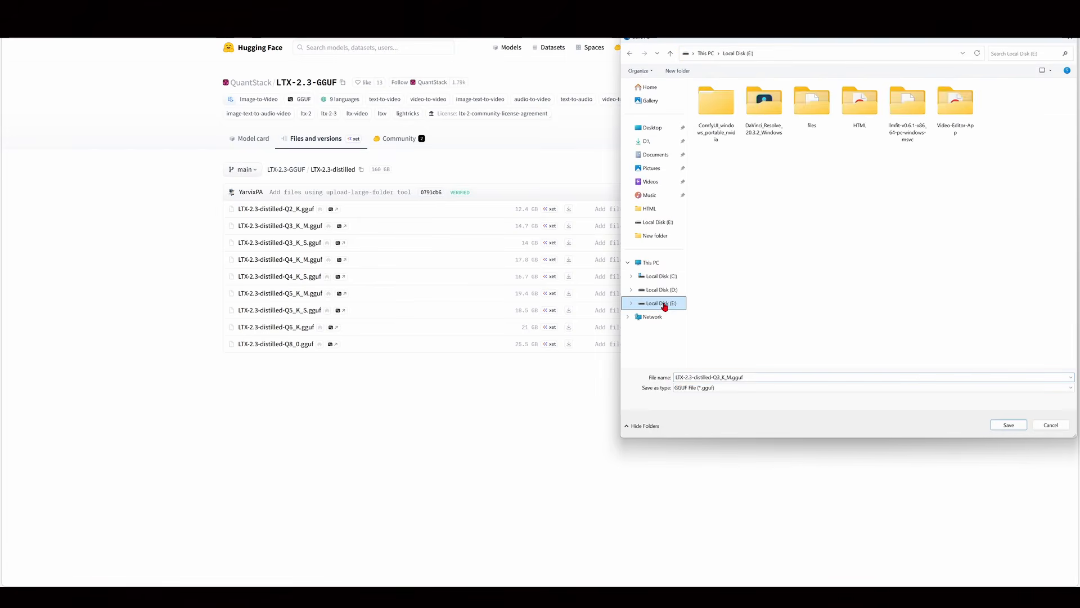
double_click(725, 115)
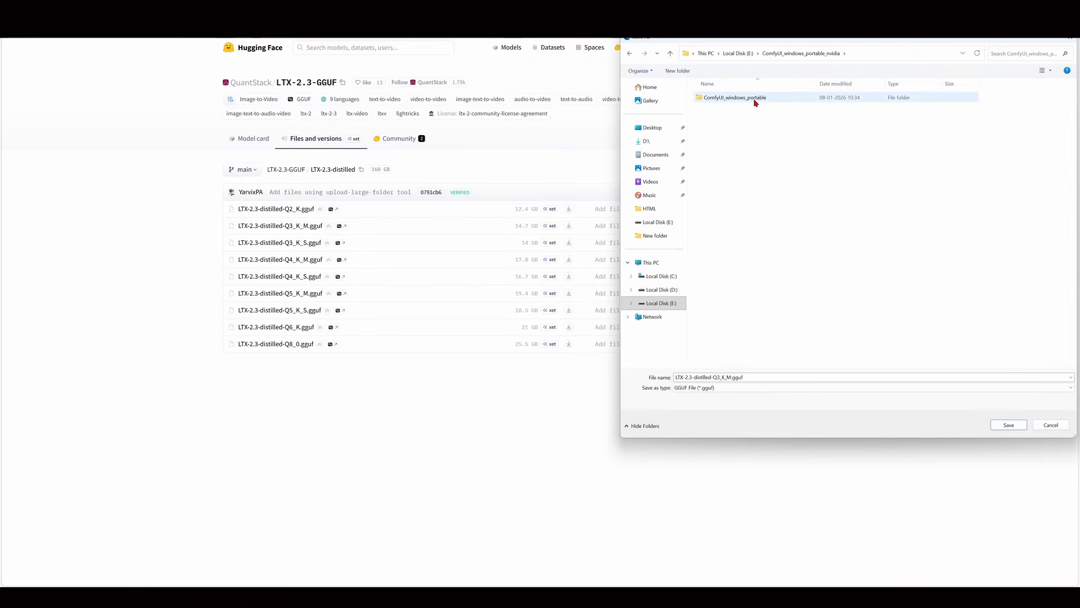
double_click(754, 100)
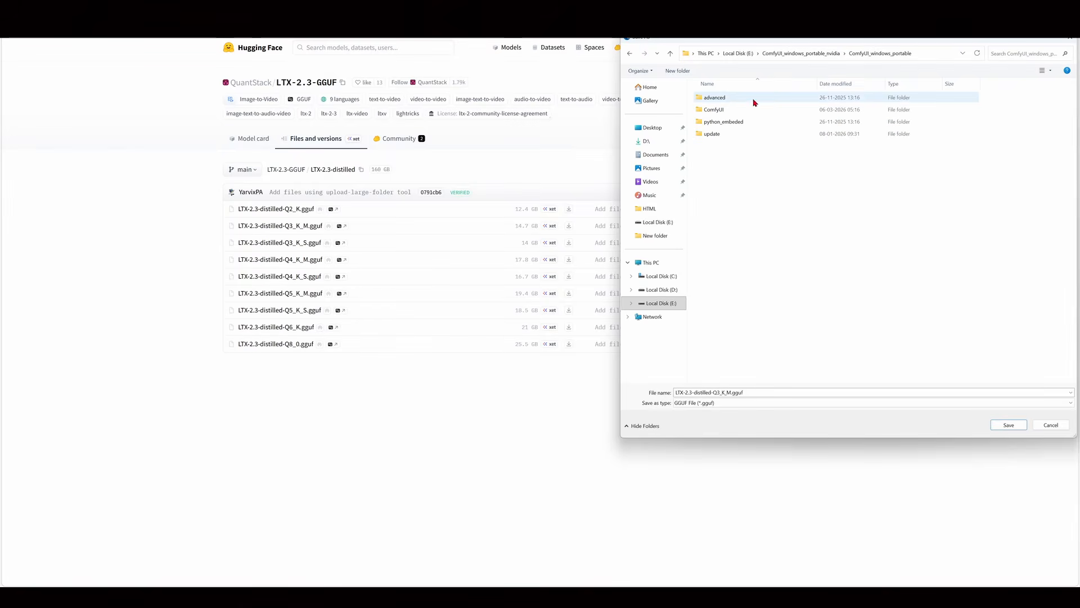
left_click(724, 111)
double_click(723, 115)
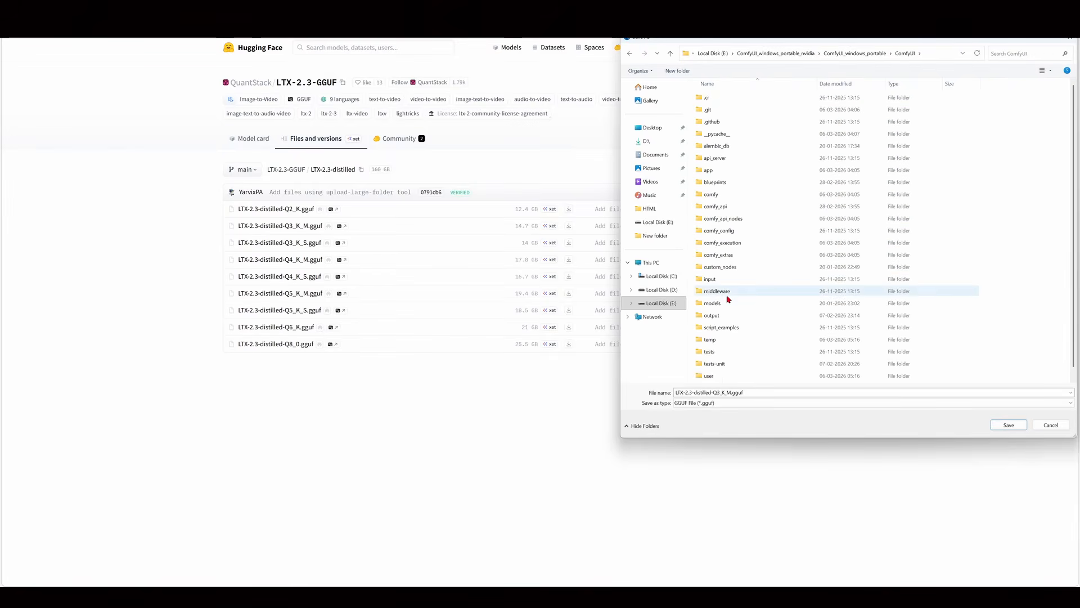
double_click(718, 304)
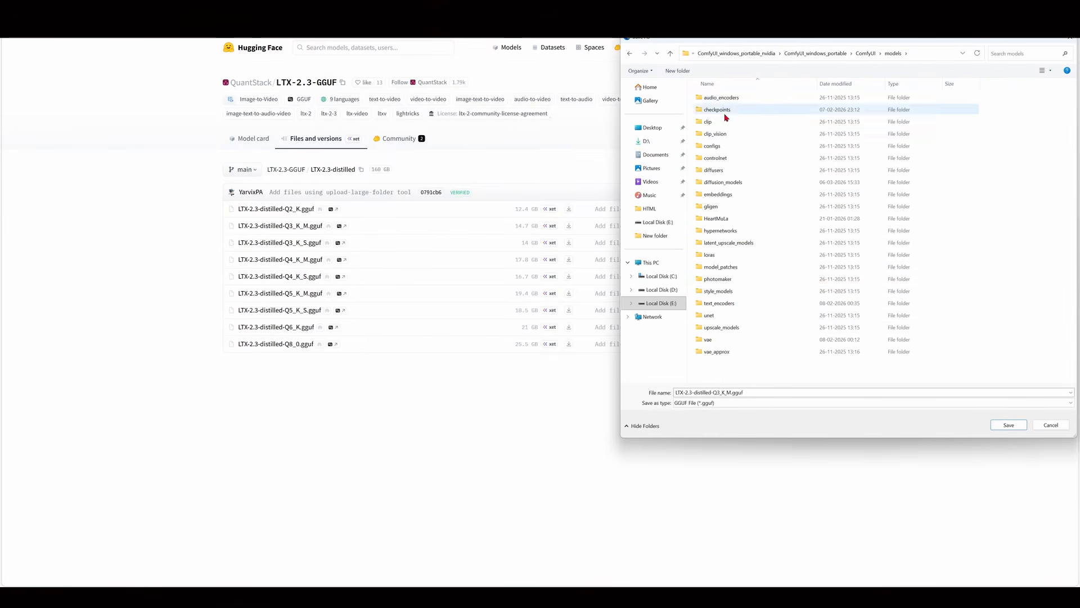
left_click(736, 184)
double_click(735, 185)
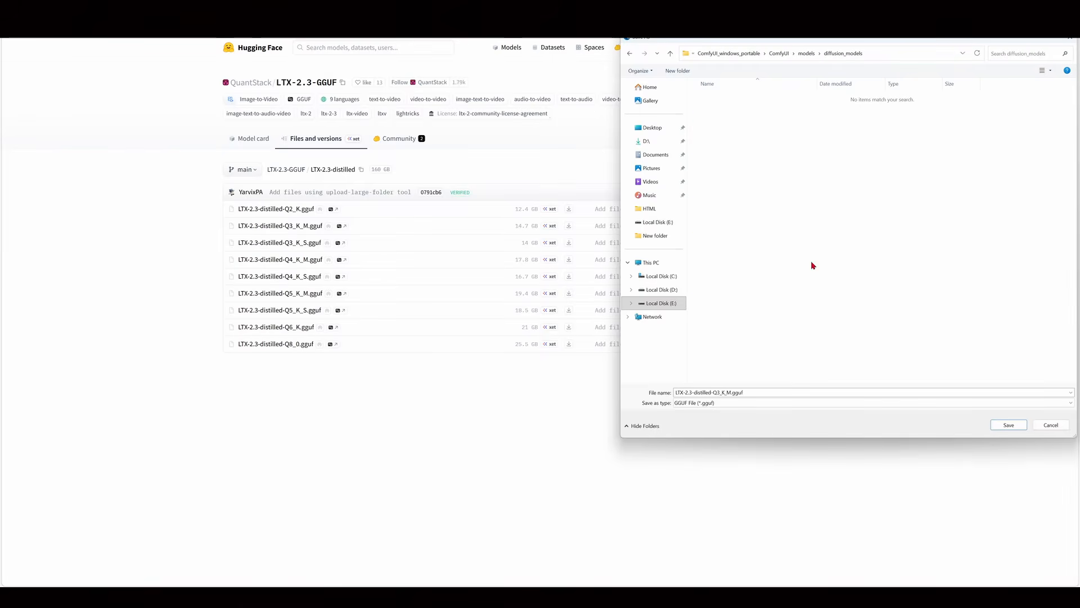
left_click(1009, 425)
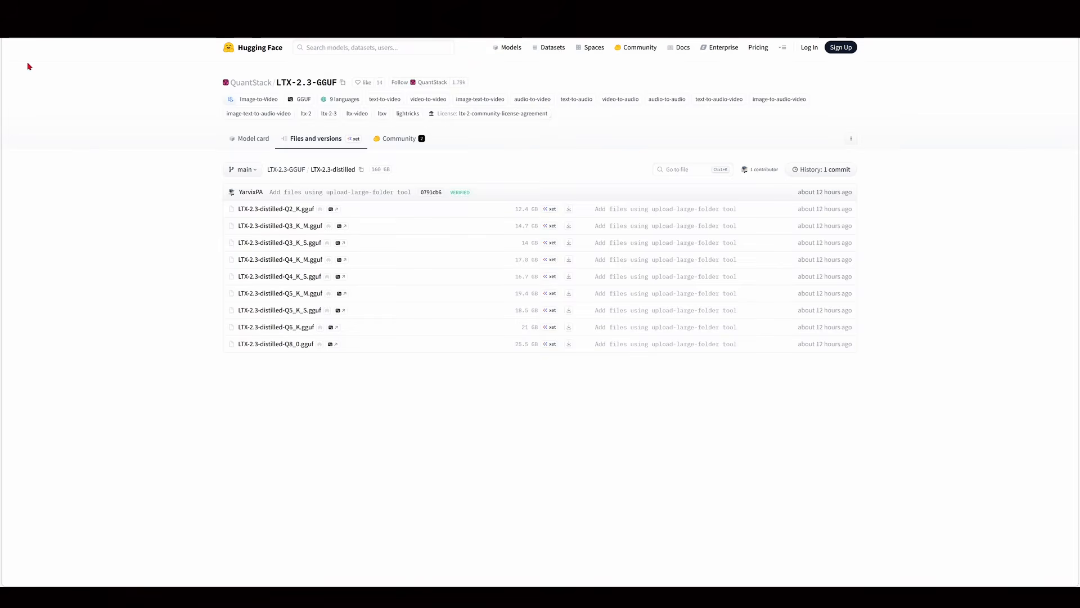
Return to the LTX-2.3-GGUF model card and examine the text encoder and VAE rows with their storage locations.
left_click(14, 27)
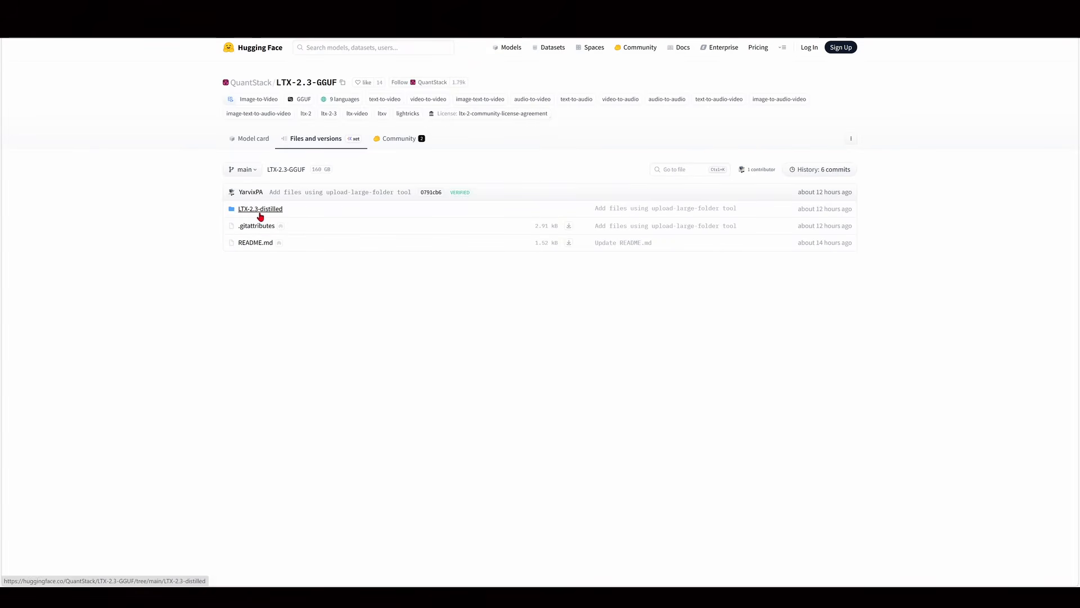
left_click(260, 140)
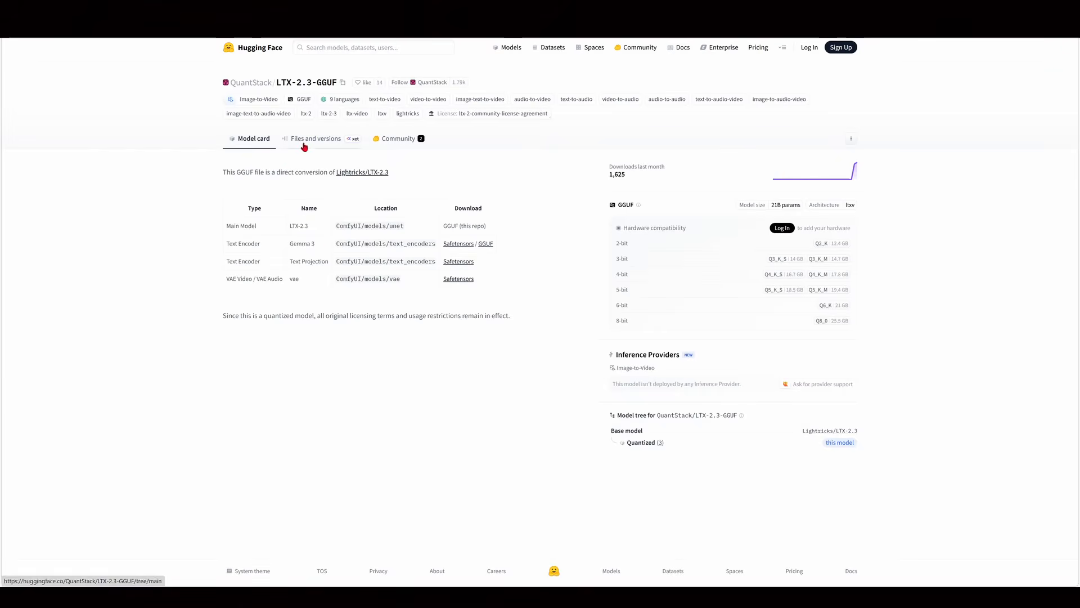
mouse_move(307, 236)
left_mouse_down()
mouse_move(286, 246)
mouse_move(317, 247)
mouse_move(304, 236)
mouse_move(316, 248)
mouse_move(368, 238)
mouse_move(428, 247)
mouse_move(448, 227)
left_mouse_up()
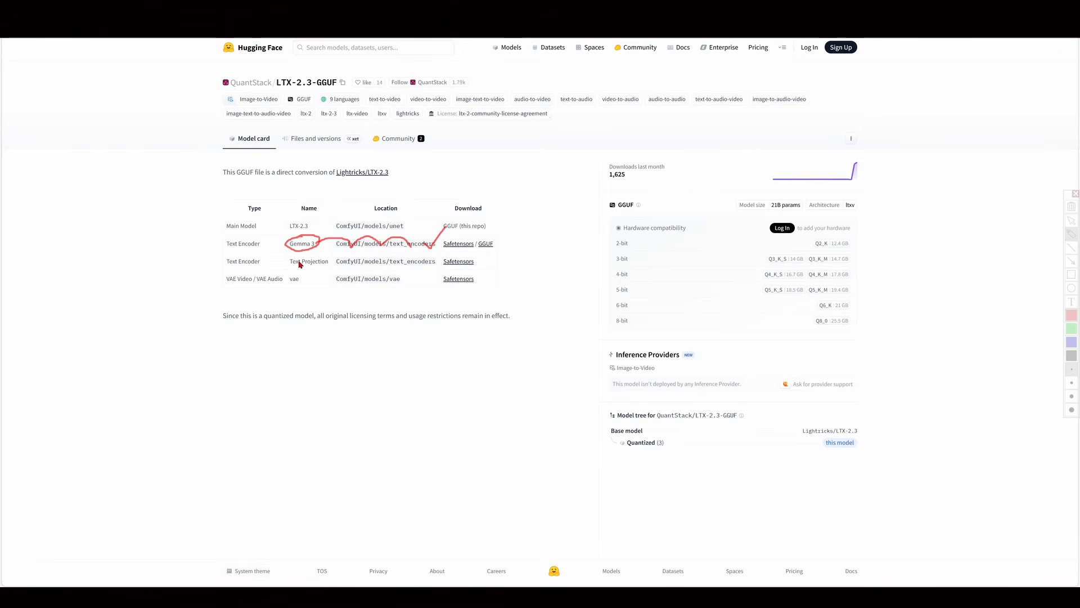
mouse_move(300, 264)
left_mouse_down()
mouse_move(330, 266)
mouse_move(298, 254)
mouse_move(221, 256)
mouse_move(271, 265)
mouse_move(236, 254)
left_mouse_up()
key("ctrl+z")
mouse_move(353, 259)
left_mouse_down()
mouse_move(411, 262)
mouse_move(456, 243)
left_mouse_up()
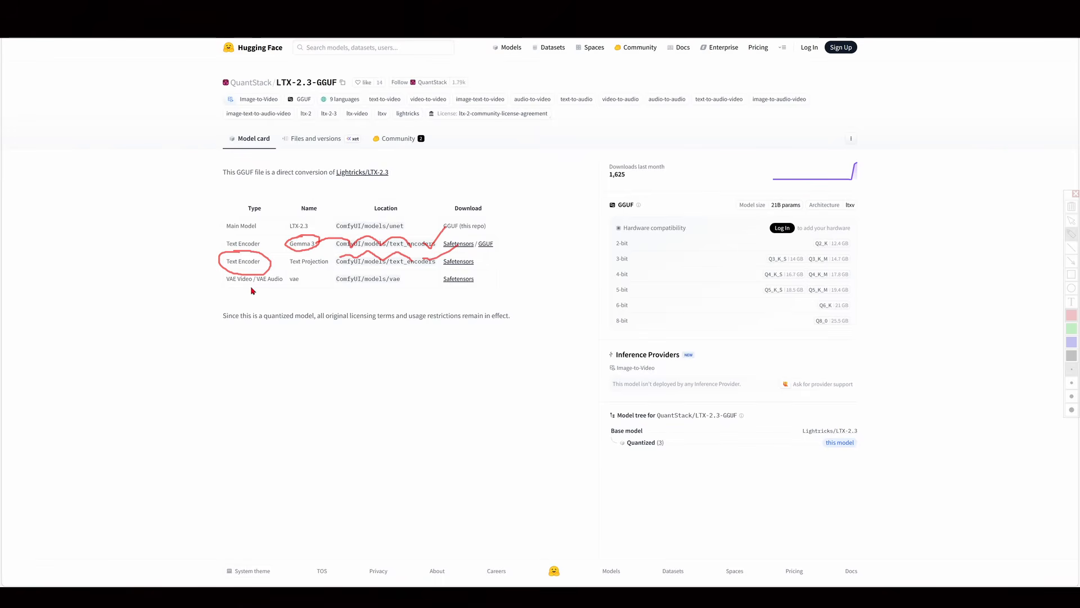
mouse_move(291, 279)
left_mouse_down()
mouse_move(289, 290)
mouse_move(307, 275)
mouse_move(286, 281)
mouse_move(425, 269)
left_mouse_up()
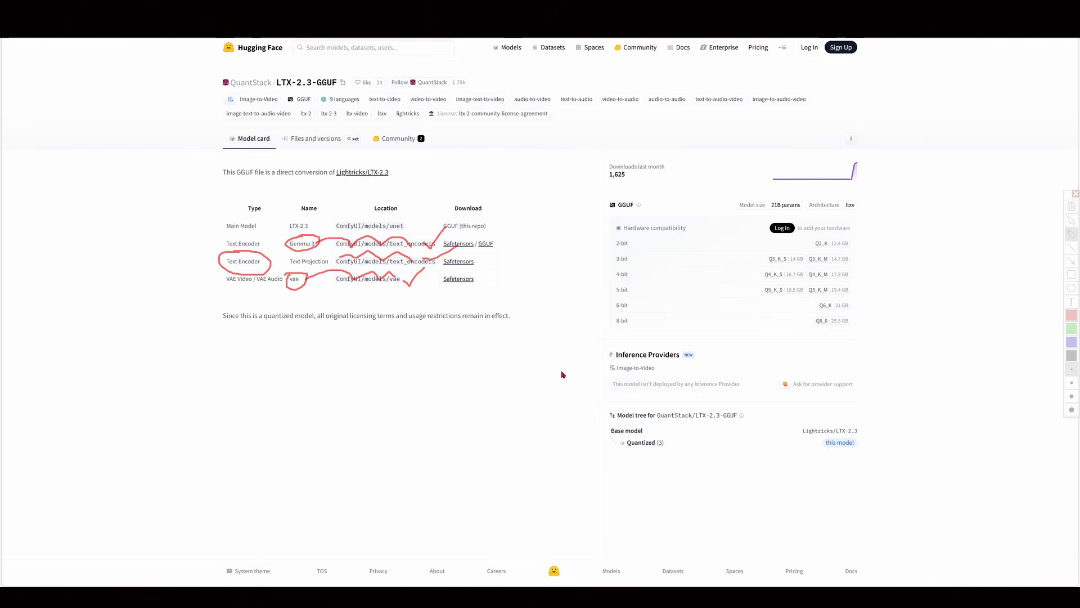
key("Escape")
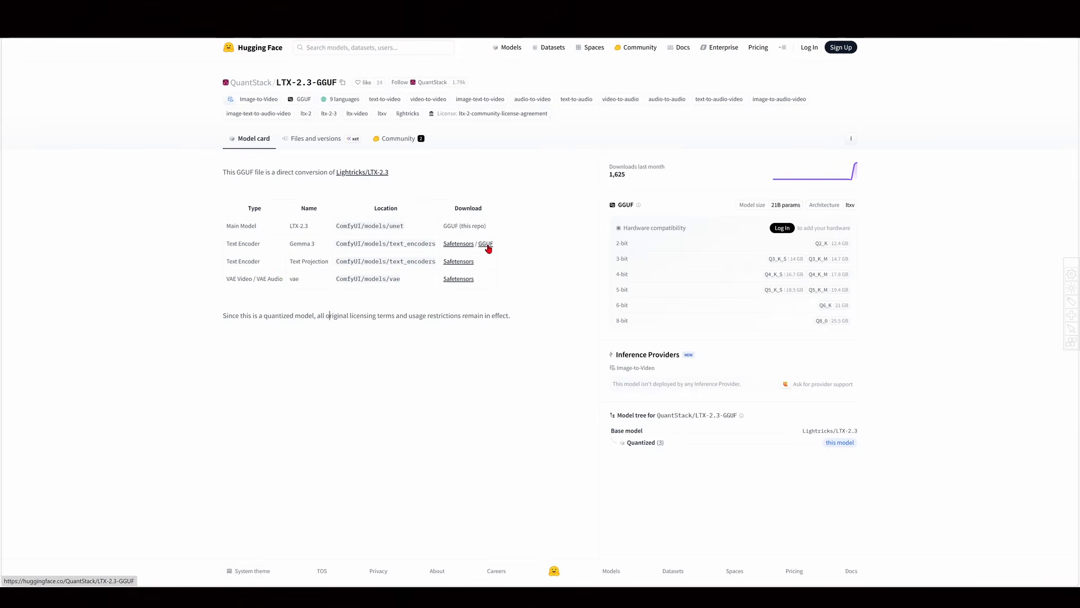
Search Hugging Face for "unsloth gemma 3" and open the file list of unsloth/gemma-3-12b-it-GGUF.
left_click(485, 248)
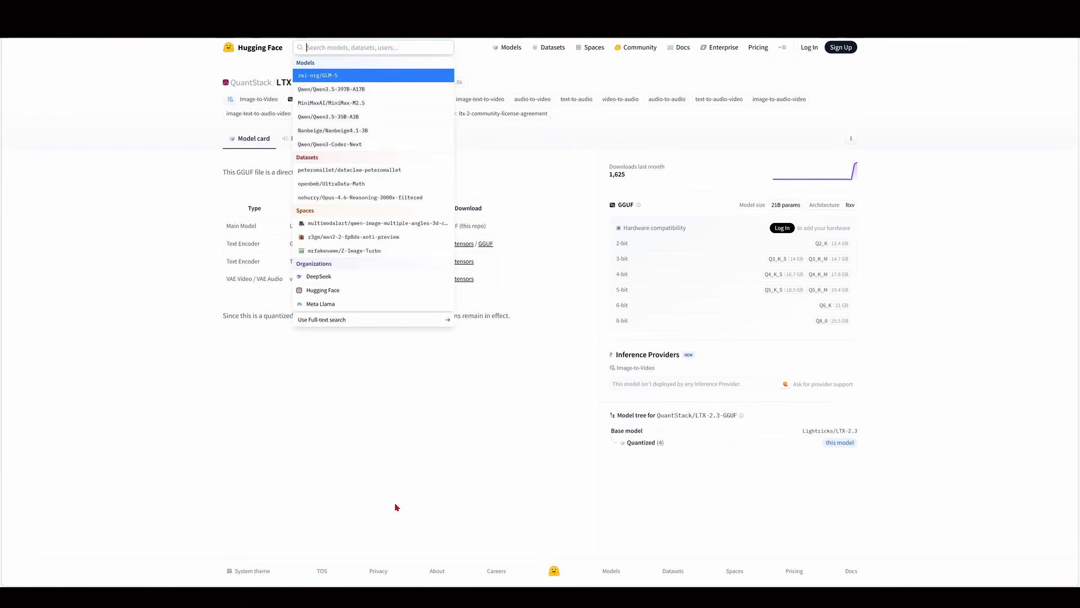
left_click(325, 49)
type("unsloth")
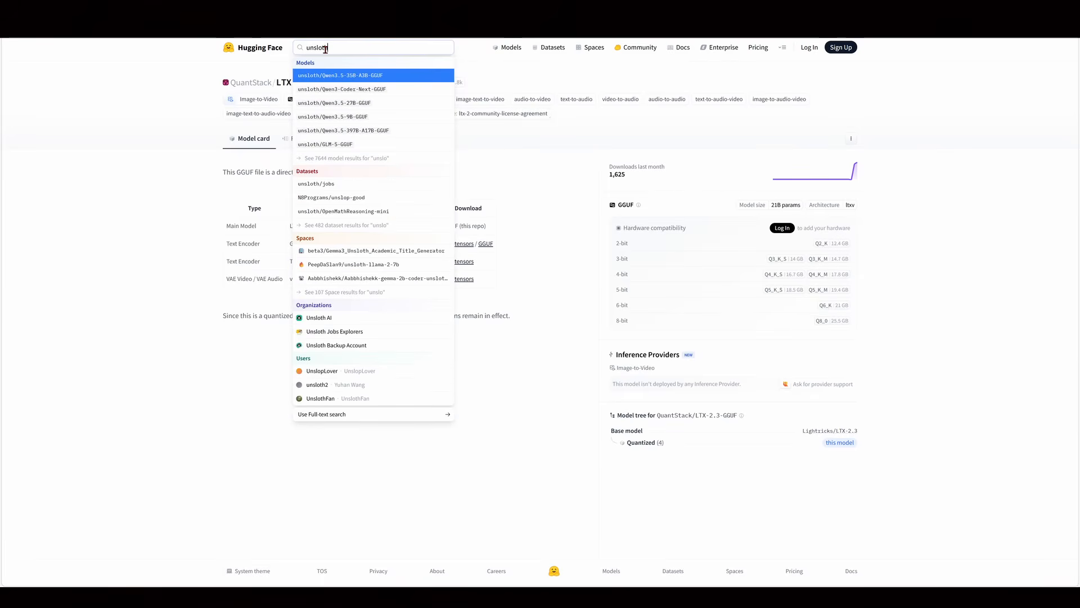
type(" gemma 3")
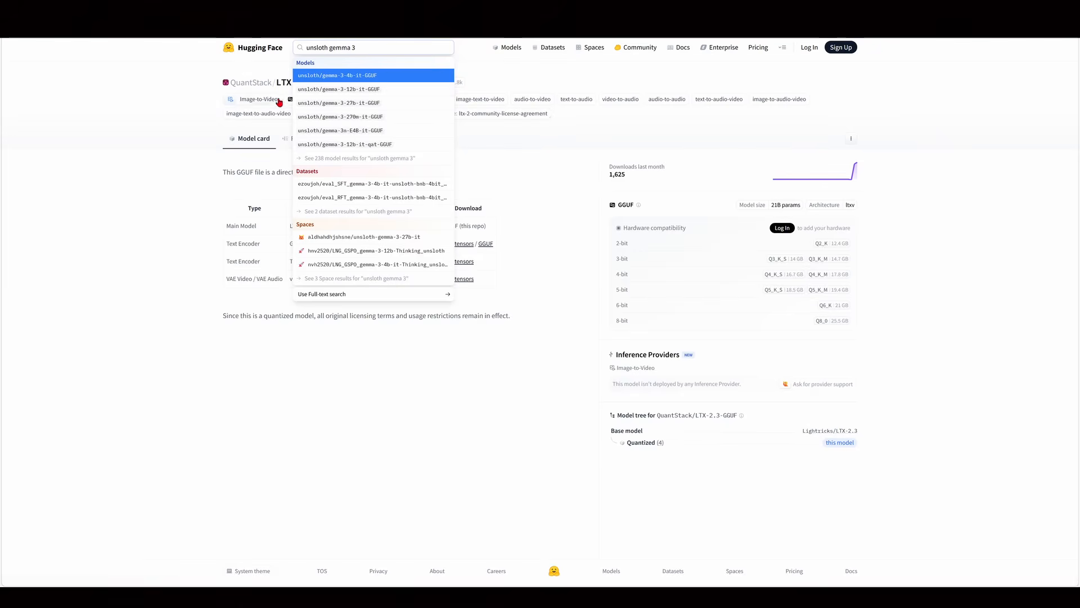
left_click(355, 91)
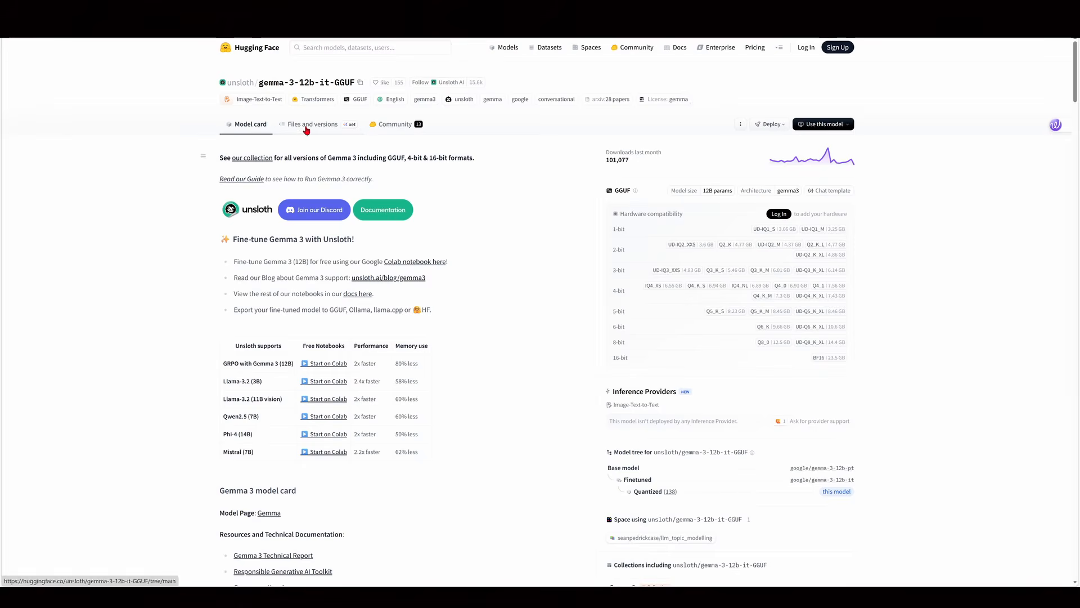
left_click(307, 125)
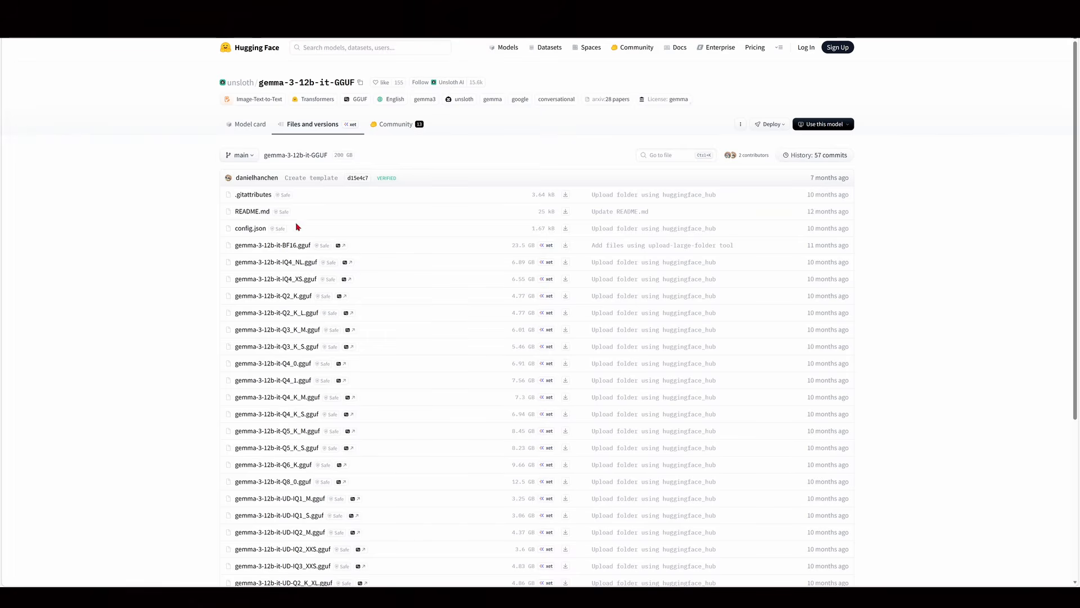
Download gemma-3-12b-it-Q4_K_M.gguf from the file list into the portable ComfyUI models/text_encoders folder.
scroll(495, 299, "down", 8)
scroll(454, 328, "up", 6)
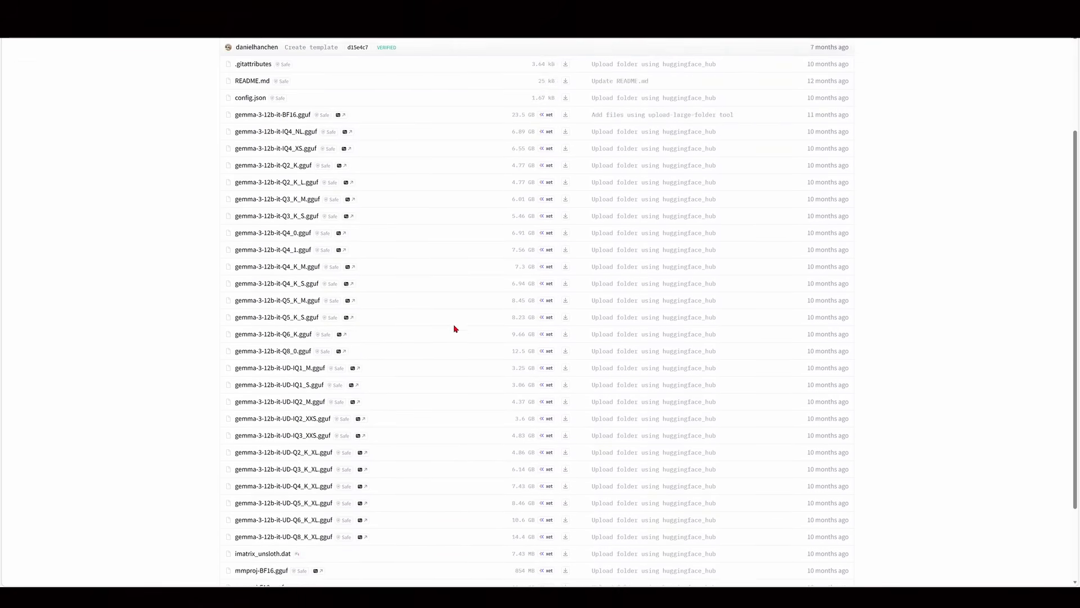
scroll(479, 349, "up", 2)
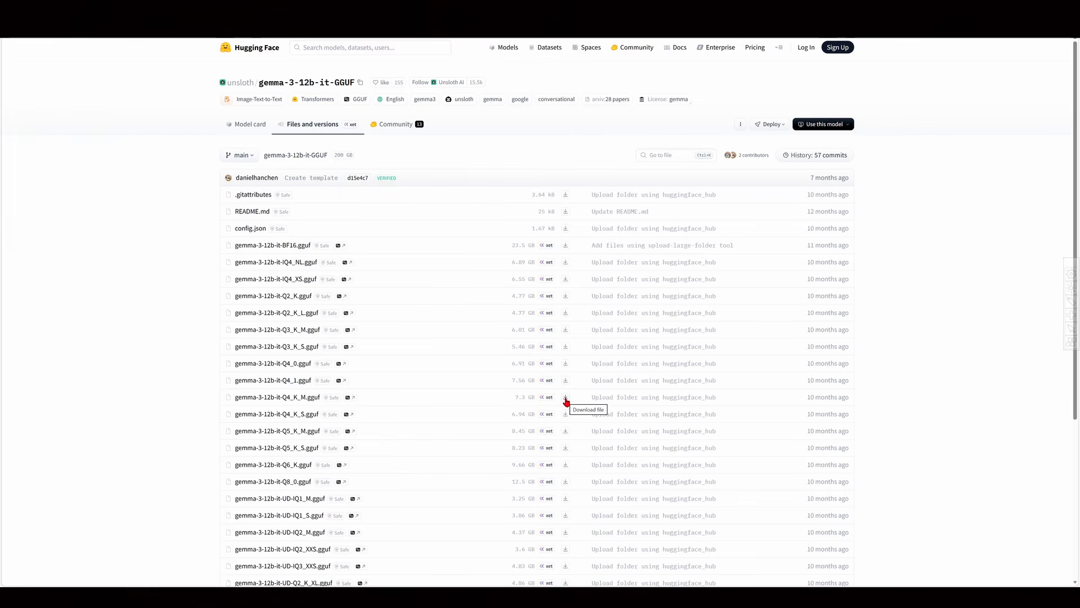
left_click(565, 398)
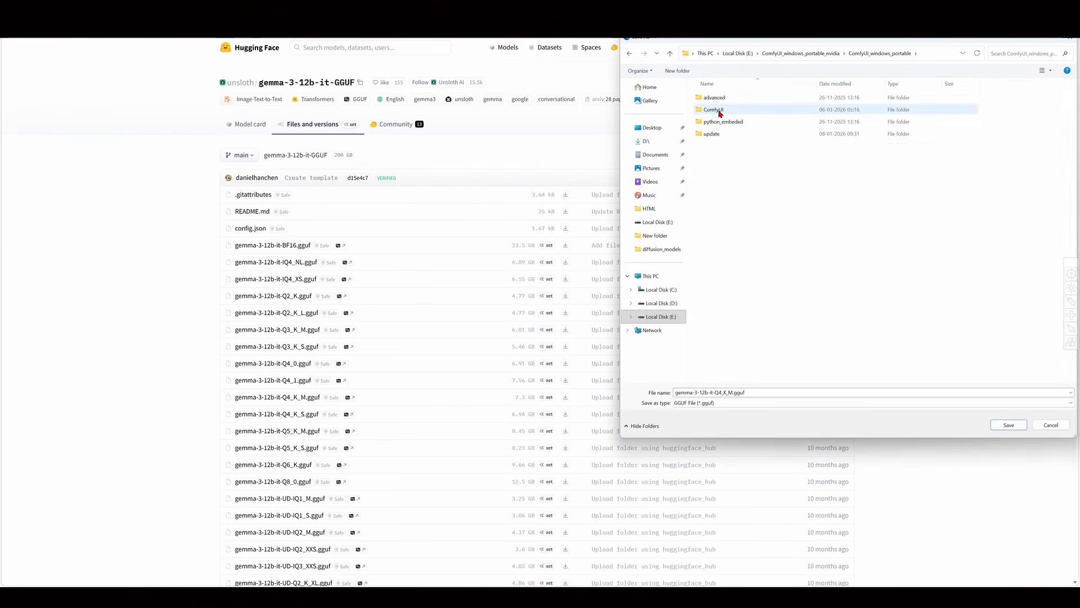
double_click(712, 304)
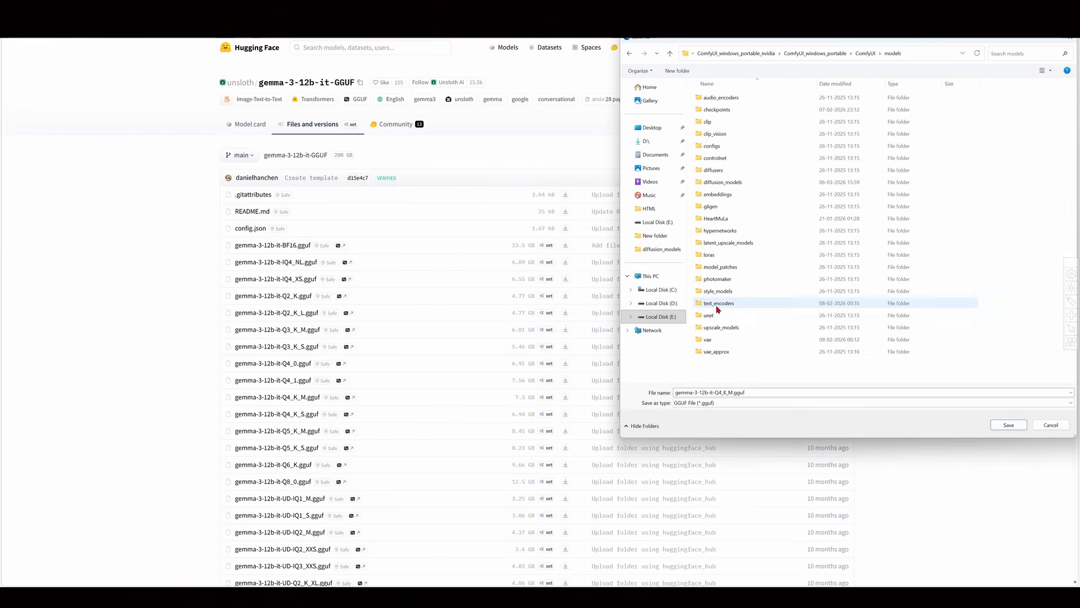
double_click(722, 306)
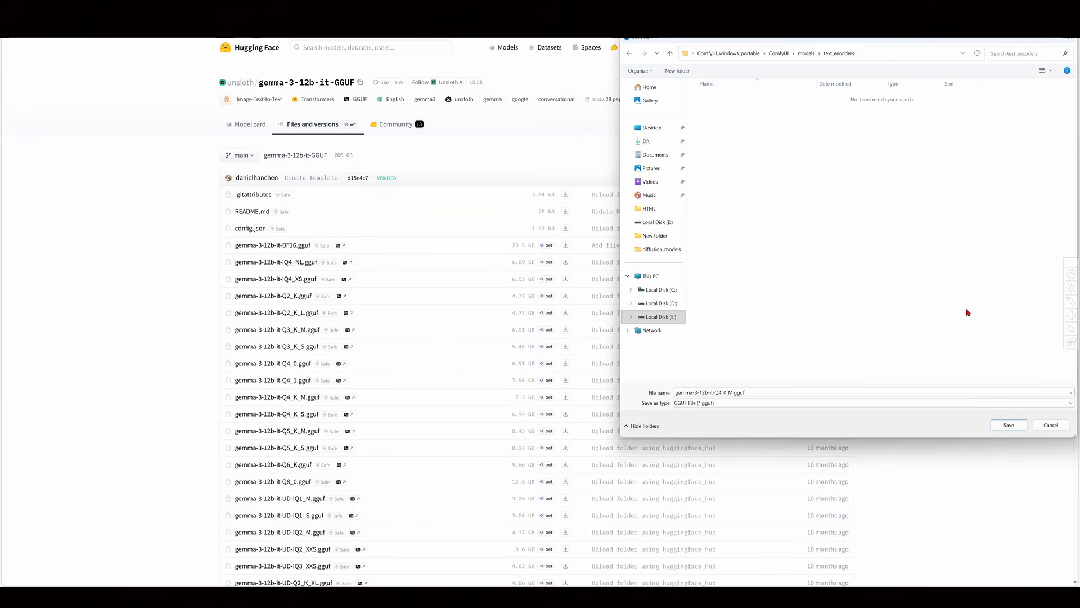
left_click(1014, 429)
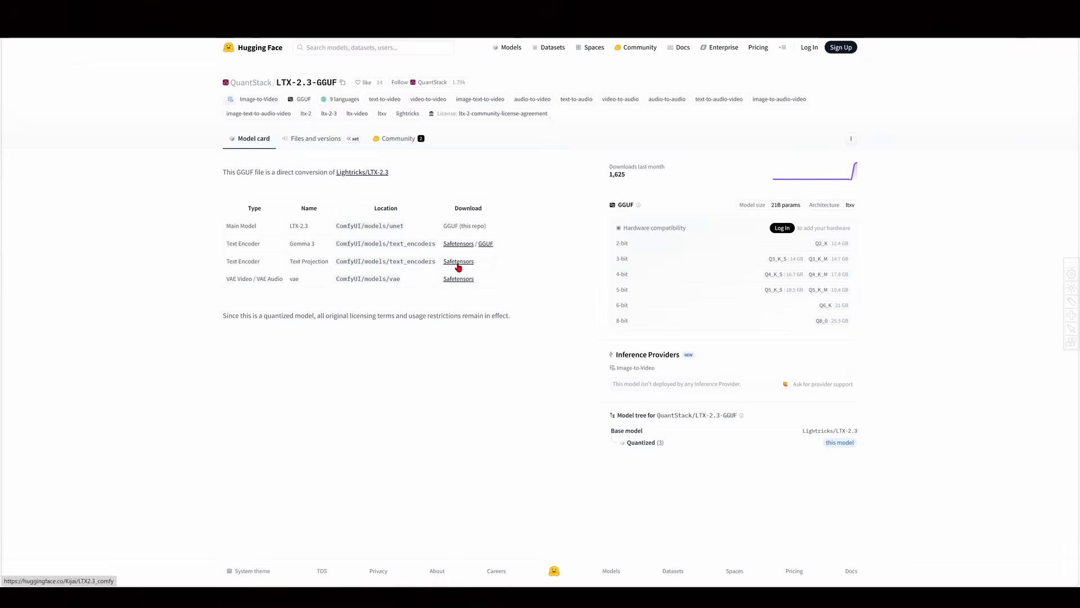
From the LTX-2.3-GGUF card's Text Projection Safetensors link, open the text_encoders folder in the LTX2.3_comfy repository files.
left_click(458, 263)
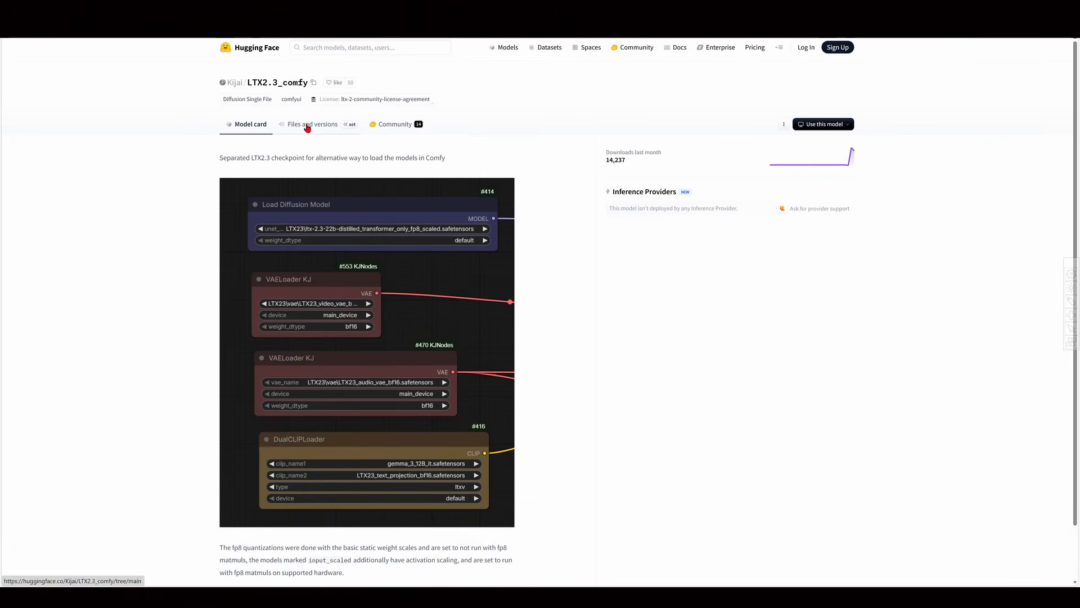
left_click(307, 126)
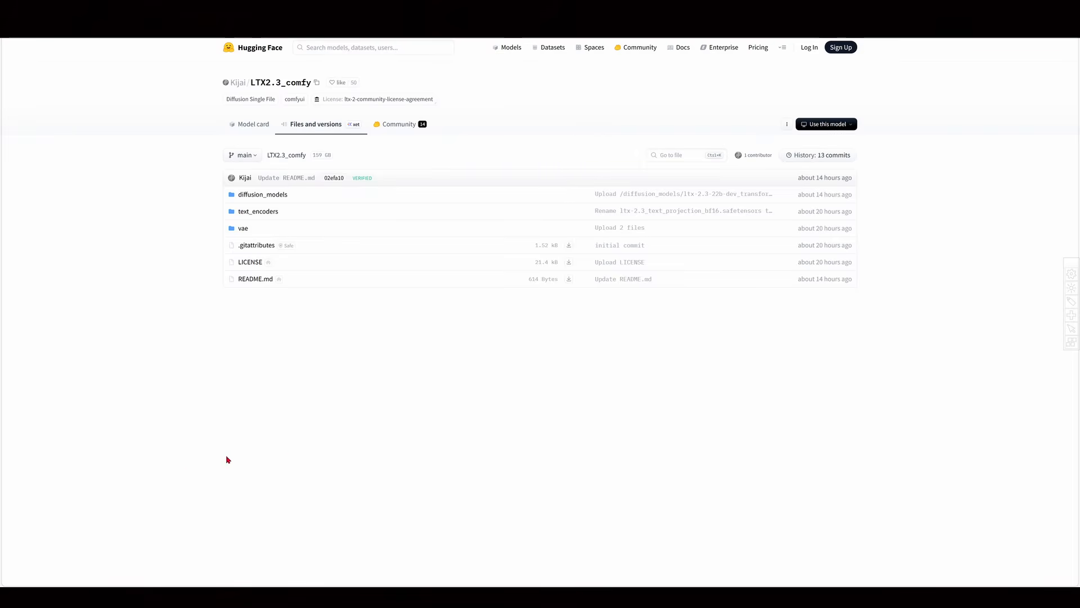
left_click(265, 214)
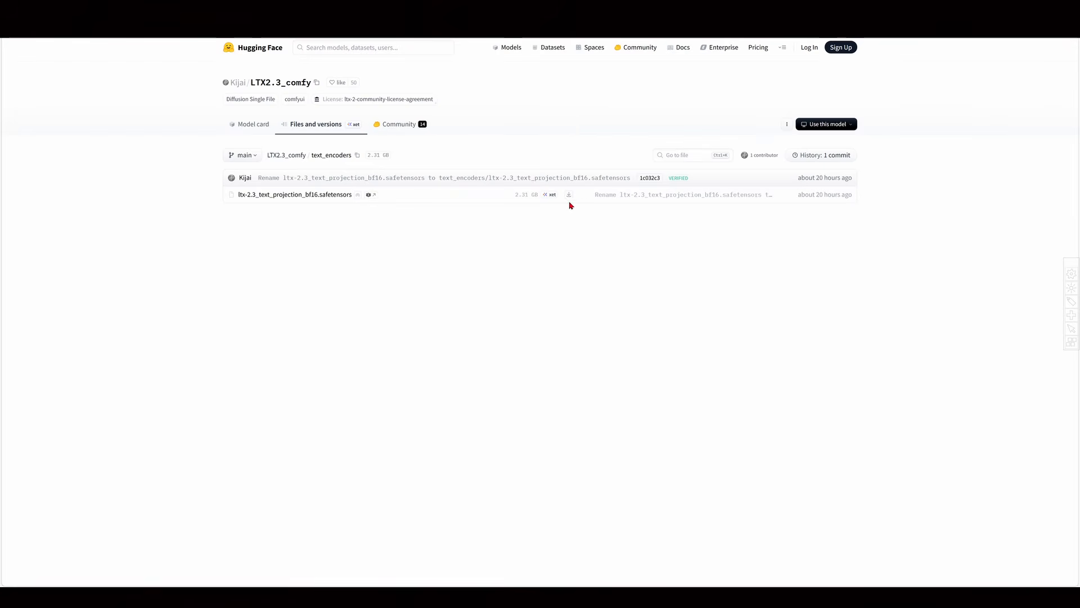
Download ltx-2.3_text_projection_bf16.safetensors into the portable ComfyUI models/text_encoders folder on drive E.
left_click(569, 196)
left_click(921, 81)
left_click(666, 317)
double_click(721, 121)
double_click(737, 97)
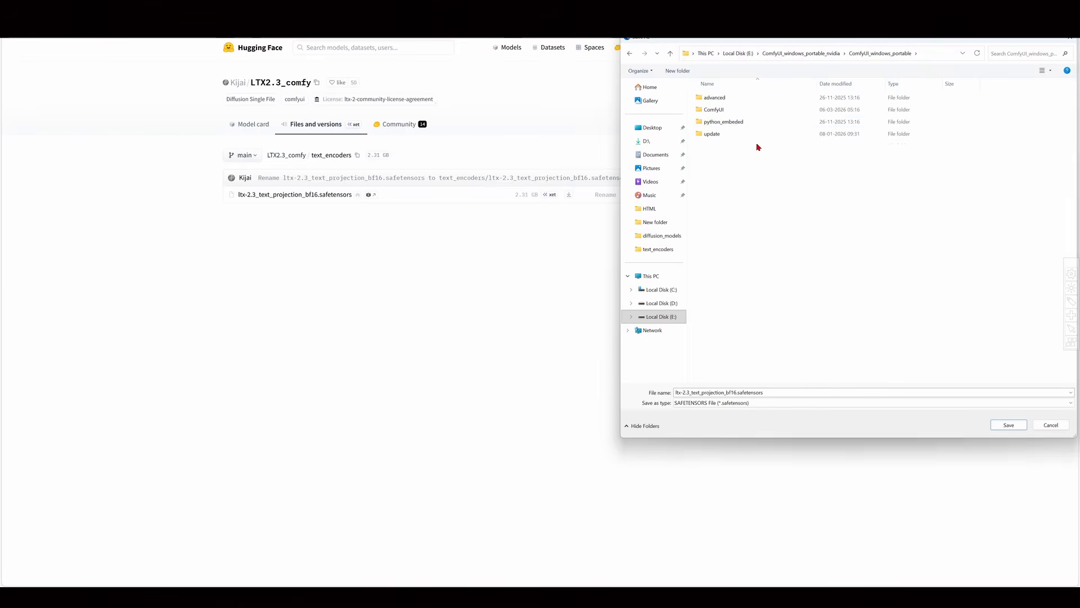
double_click(715, 109)
double_click(720, 302)
double_click(717, 307)
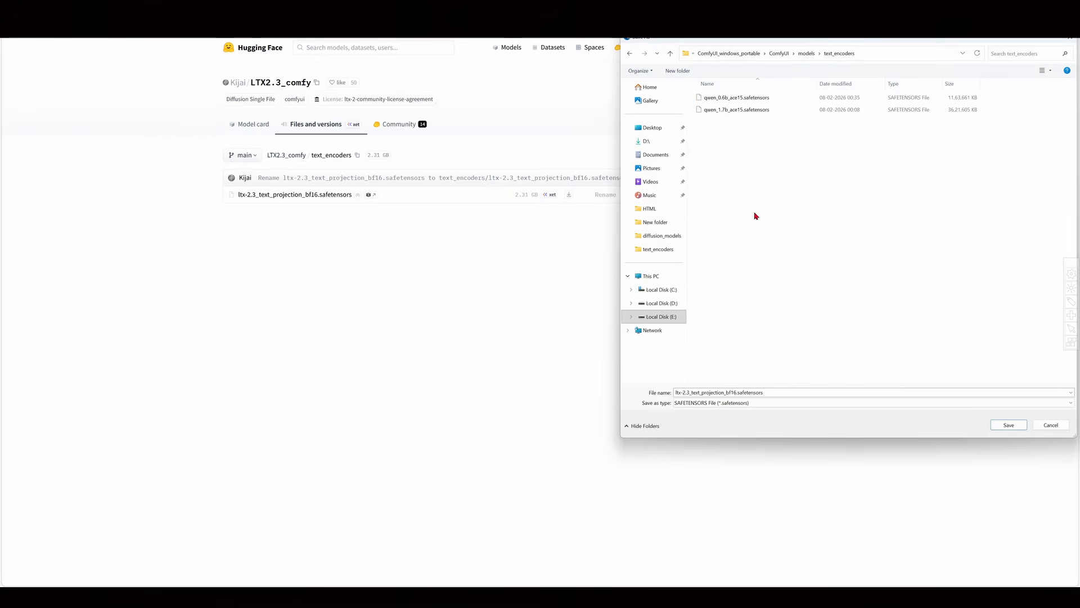
left_click(1009, 425)
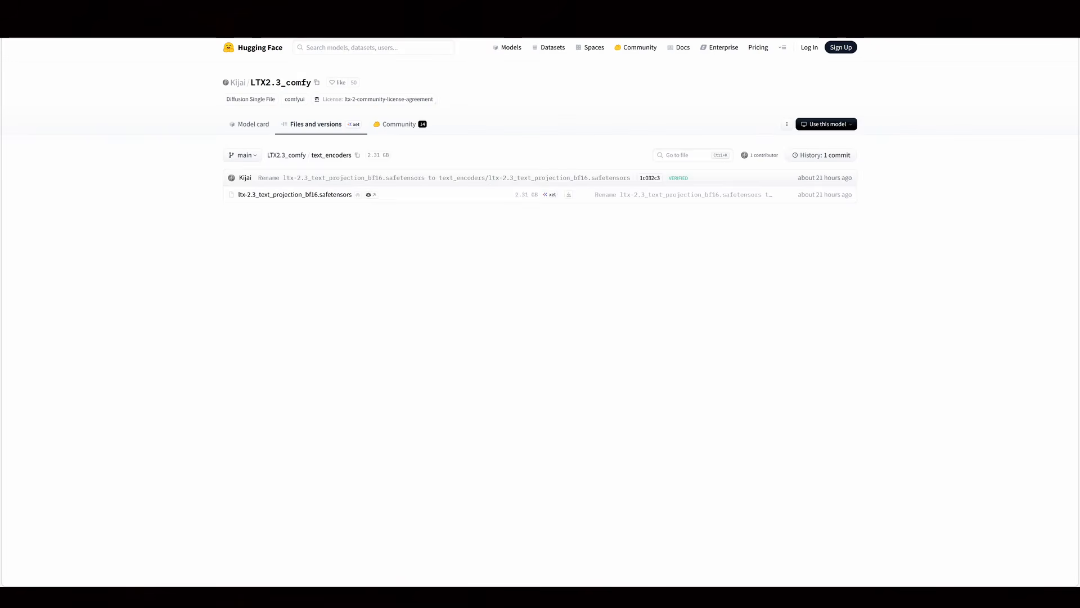
Download LTX23_audio_vae_bf16.safetensors from the LTX2.3_comfy repository's vae folder into the ComfyUI models/vae folder.
key("alt+Left")
left_click(241, 229)
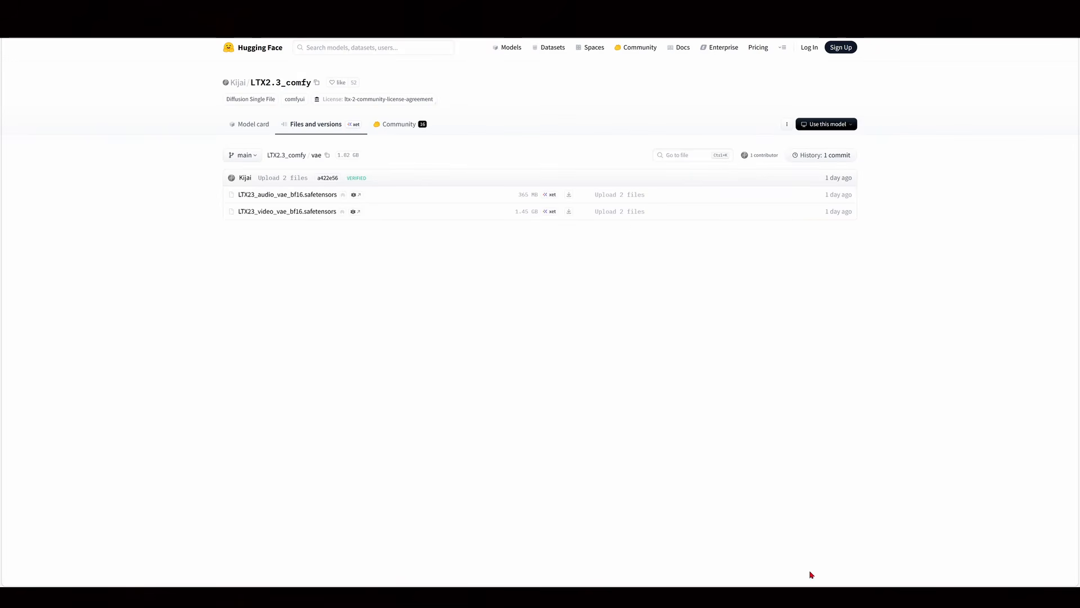
left_click(569, 194)
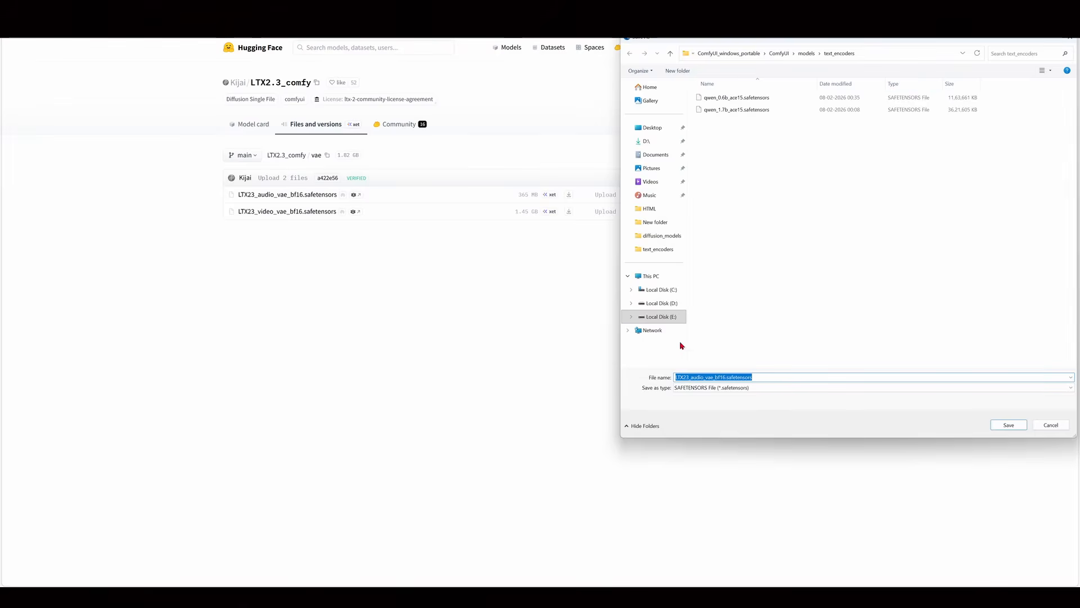
left_click(806, 54)
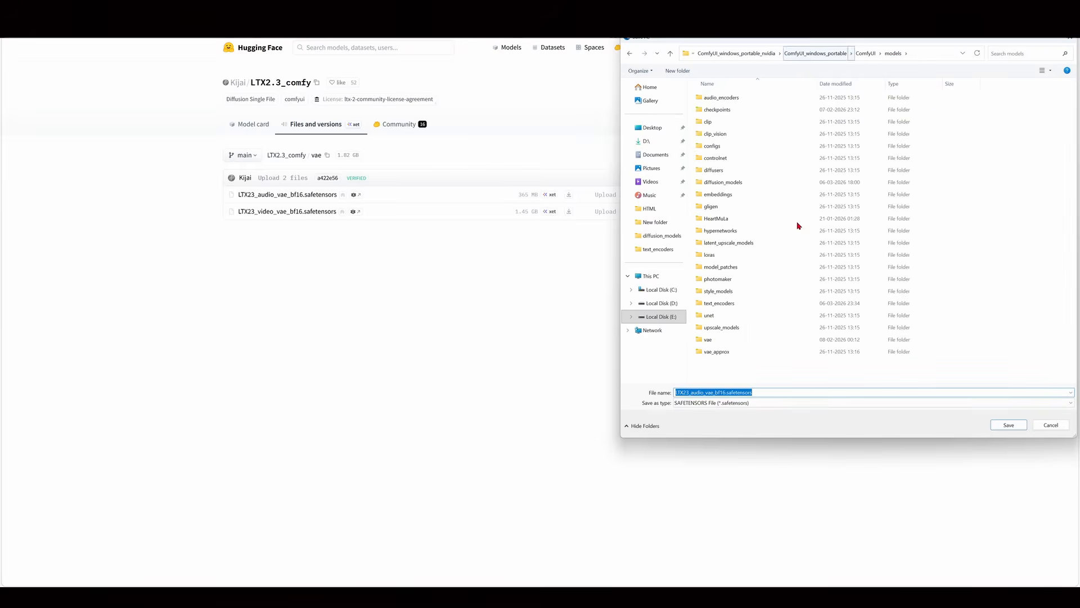
left_click(1013, 426)
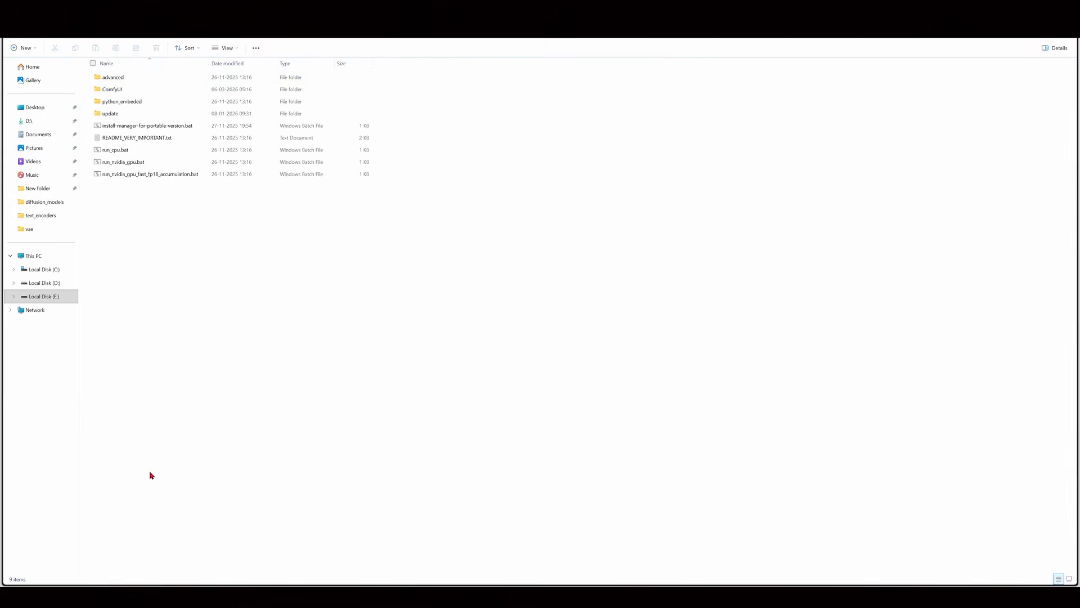
Launch ComfyUI with run_nvidia_gpu.bat from File Explorer and save the empty workflow as LTX-2.3-FFLF-8GB.
double_click(136, 165)
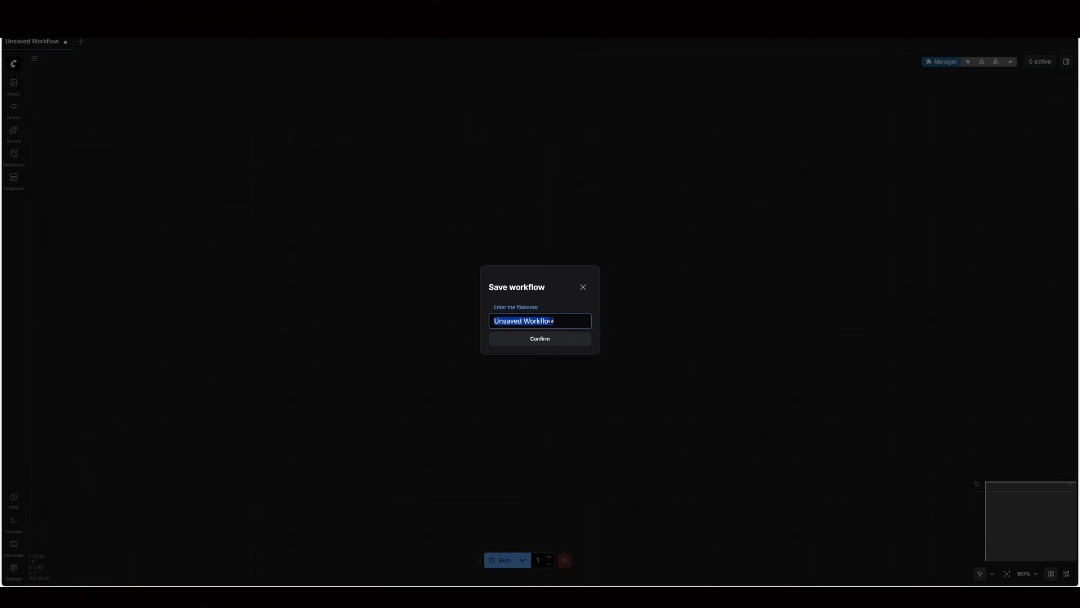
type("LTX-2.3-FFLF-8GB")
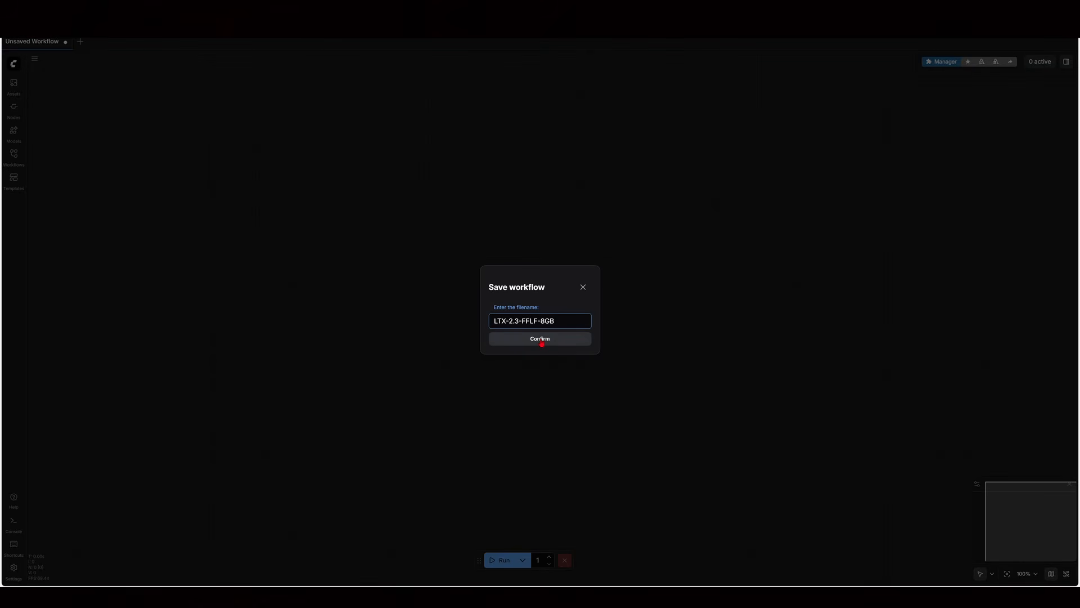
left_click(541, 339)
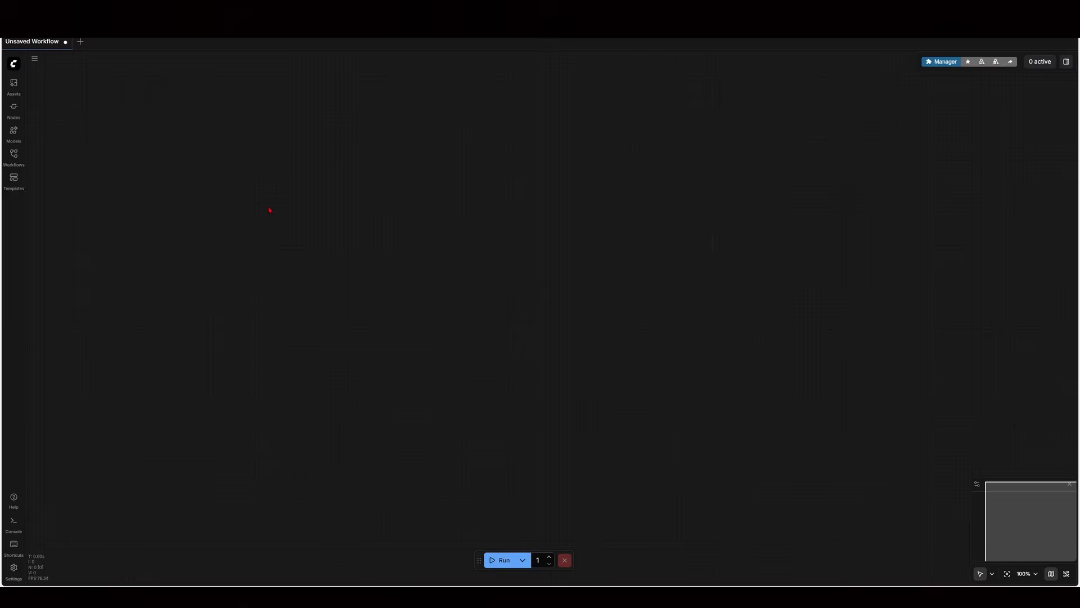
key("ctrl+s")
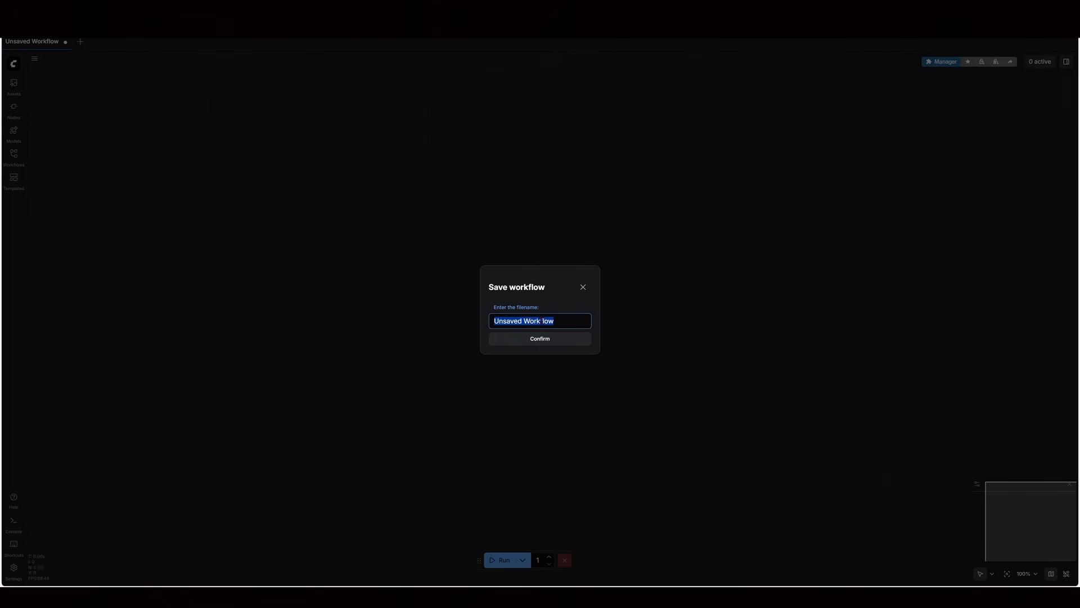
type("LTX-2.3-FFLF-8GB")
left_click(540, 338)
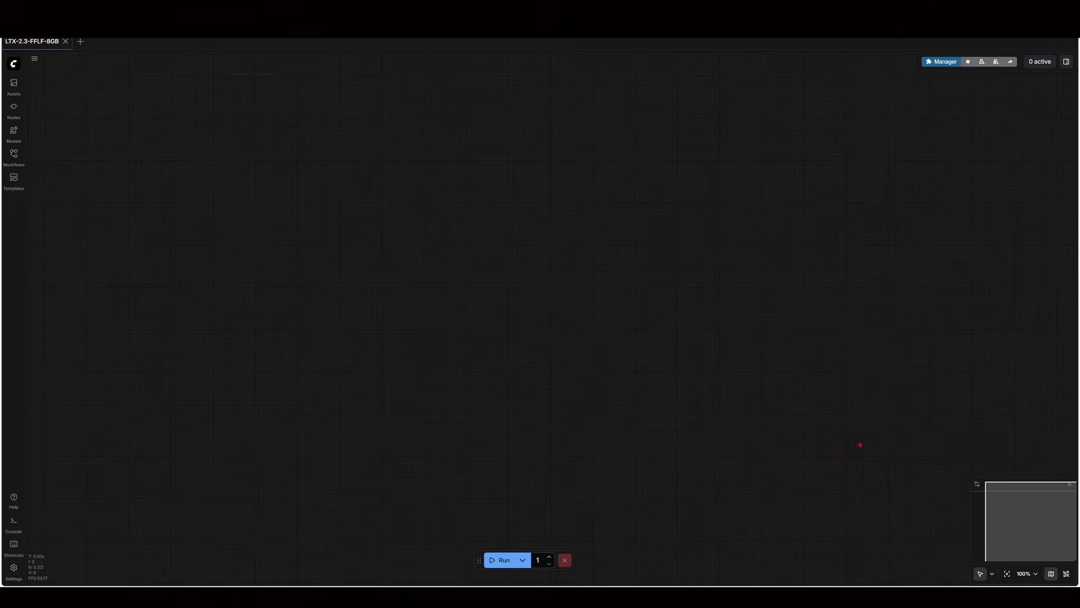
Search the node library for "Unet loader", then close the search without adding a node.
double_click(203, 159)
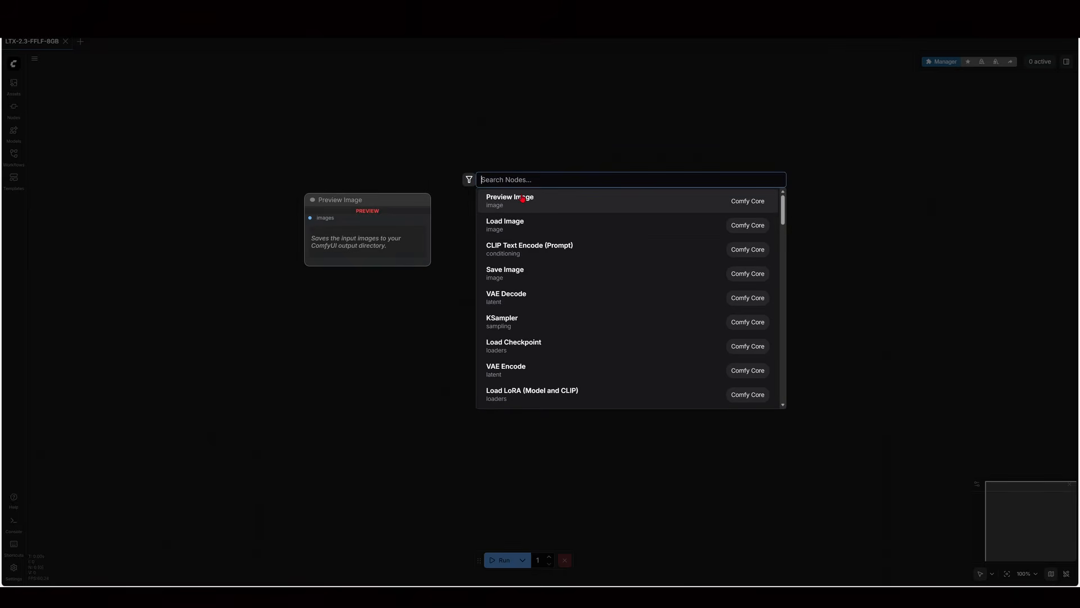
type("unet")
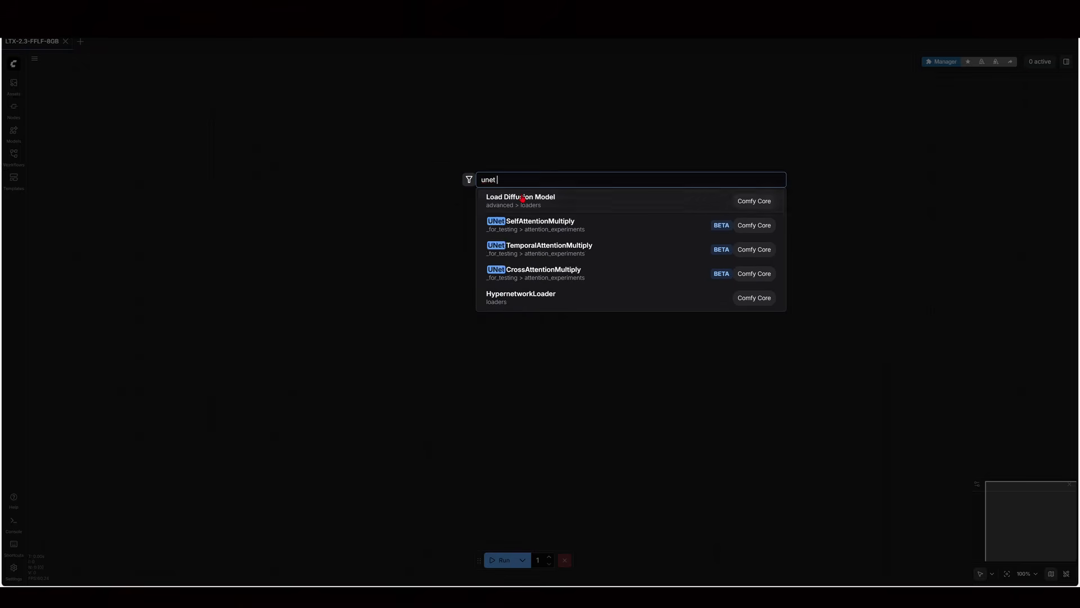
type(" load")
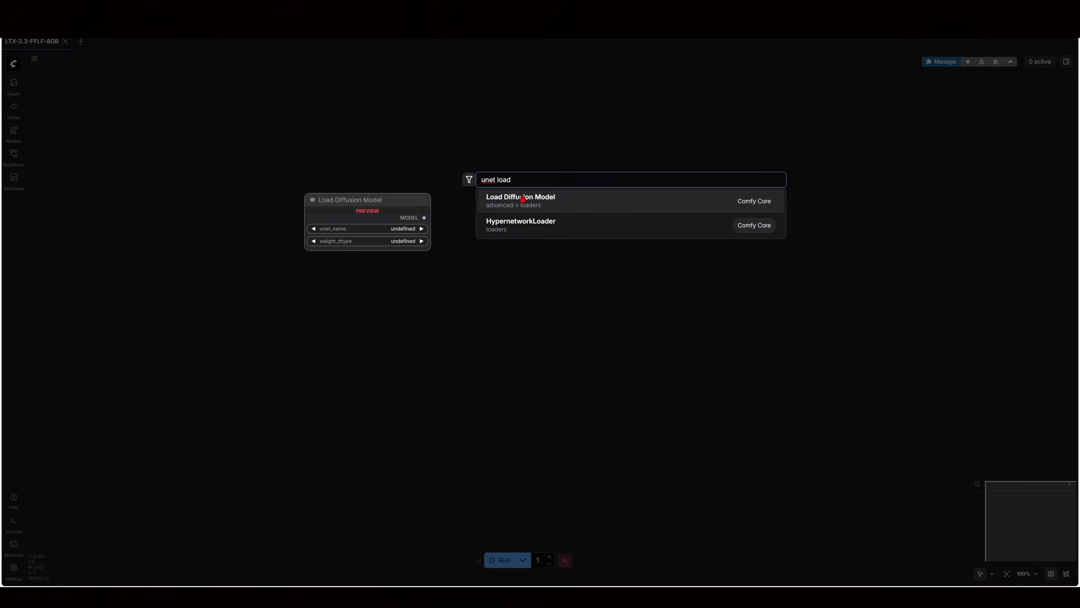
key("ctrl+a")
key("BackSpace")
left_click(448, 191)
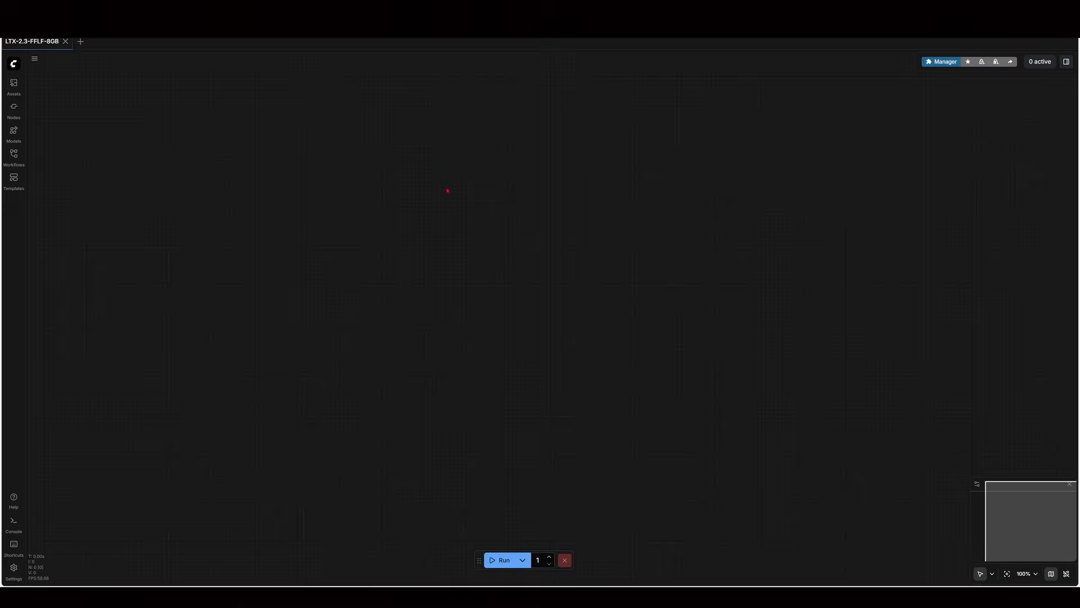
double_click(425, 186)
type("U")
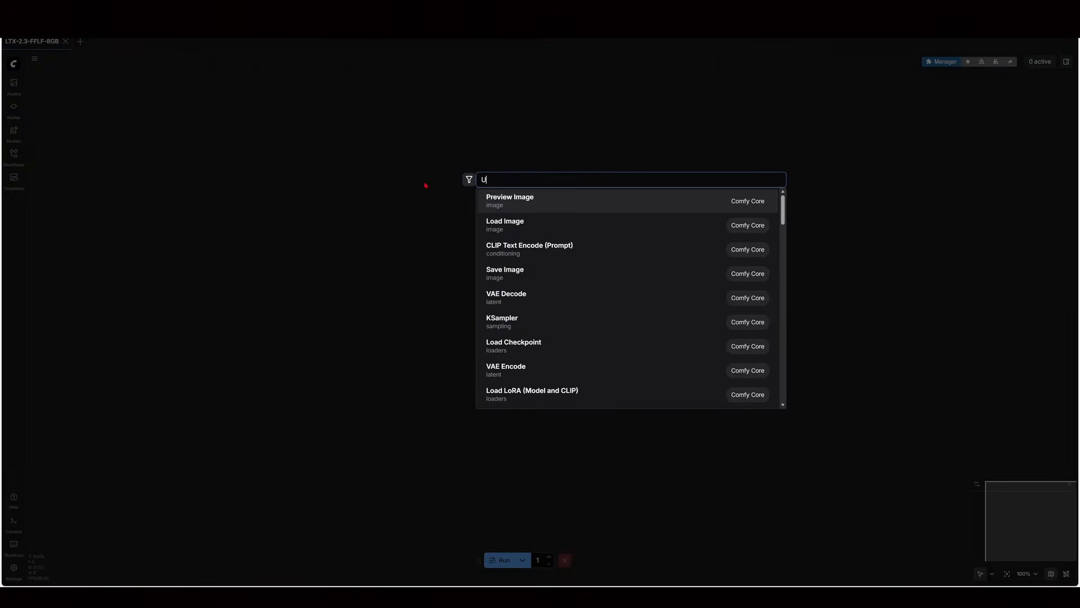
type("net loader")
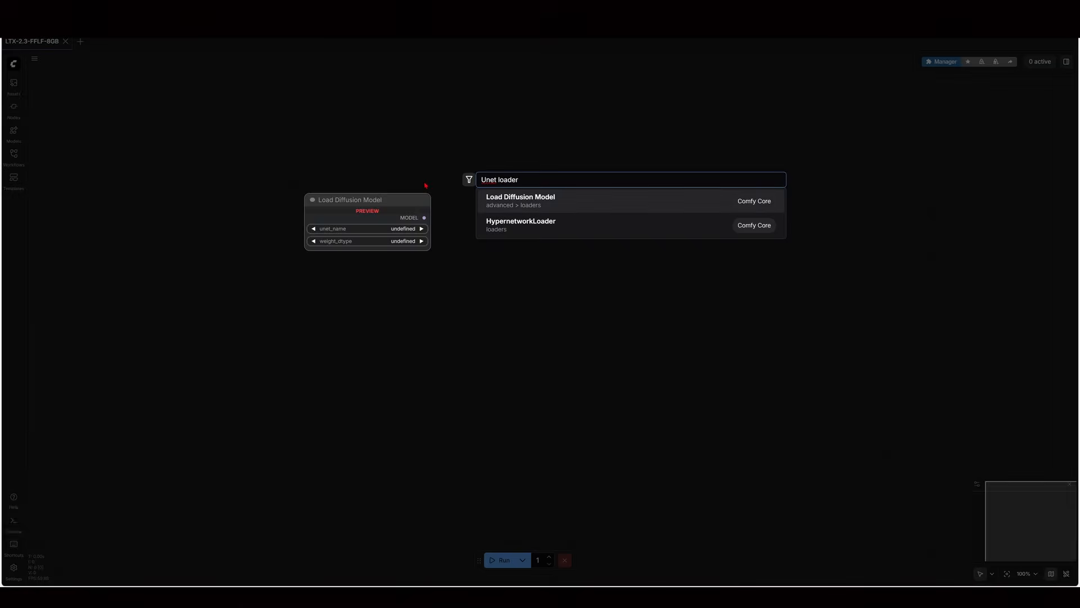
key("Escape")
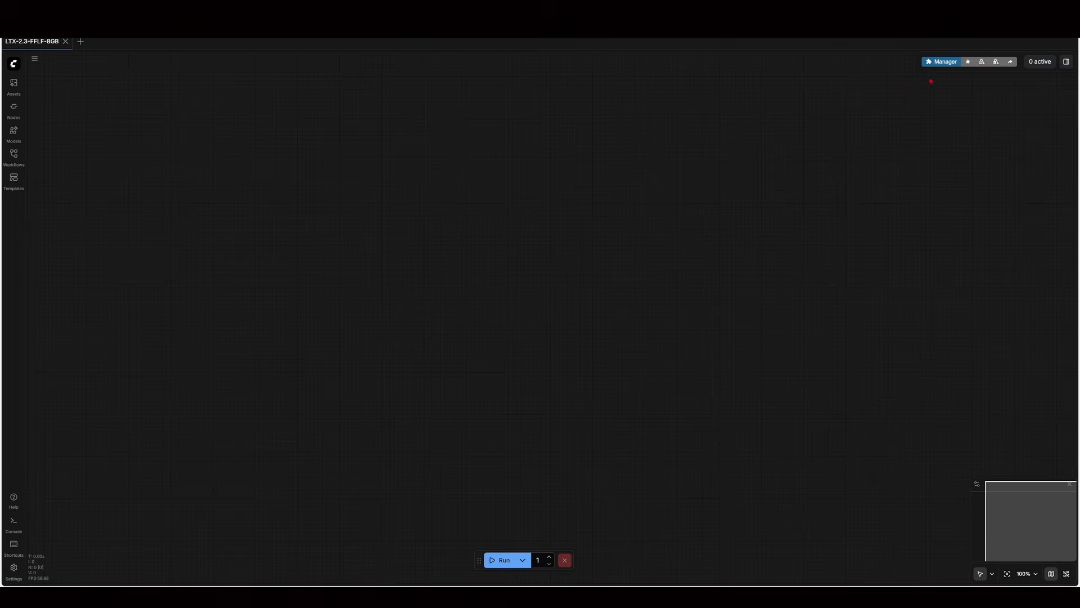
Search the custom nodes in ComfyUI Manager for "gguf" and install the latest version of ComfyUI-GGUF.
left_click(941, 62)
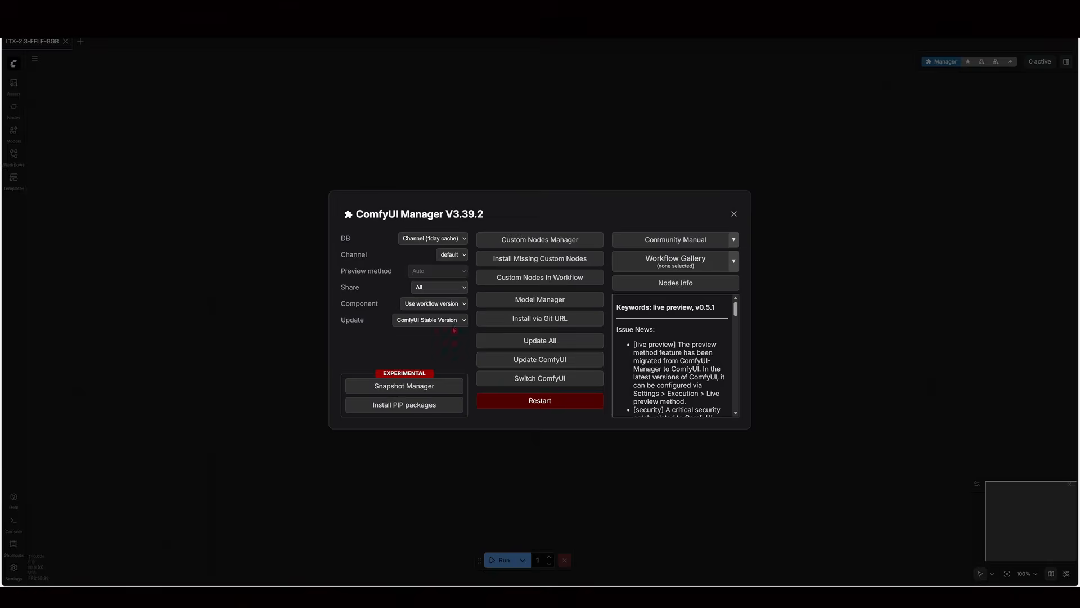
key("Escape")
left_click(942, 63)
left_click(541, 240)
left_click(228, 99)
type("gguf")
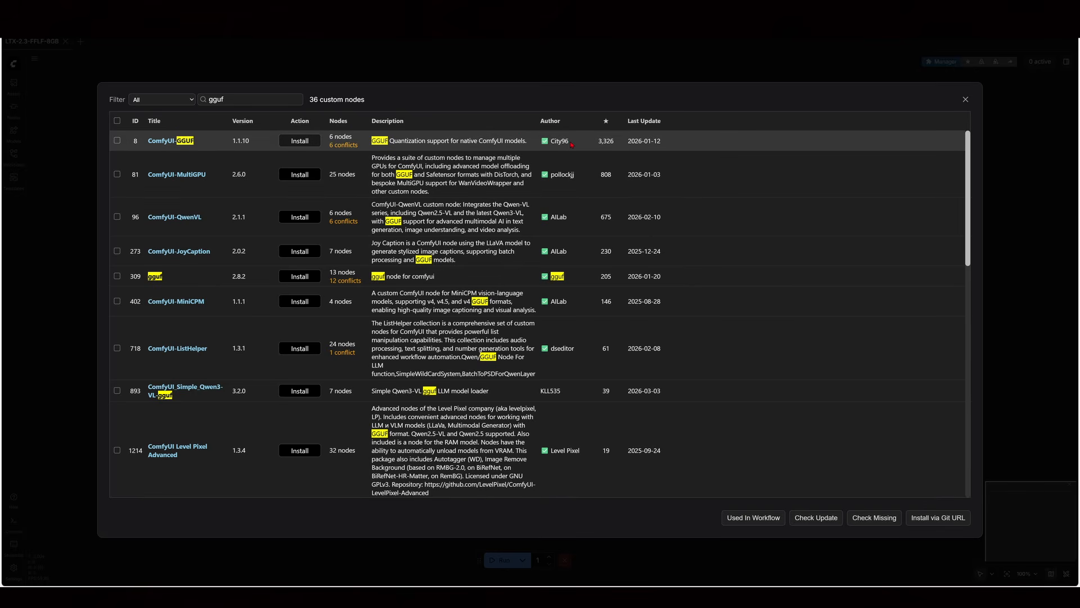
left_click(302, 141)
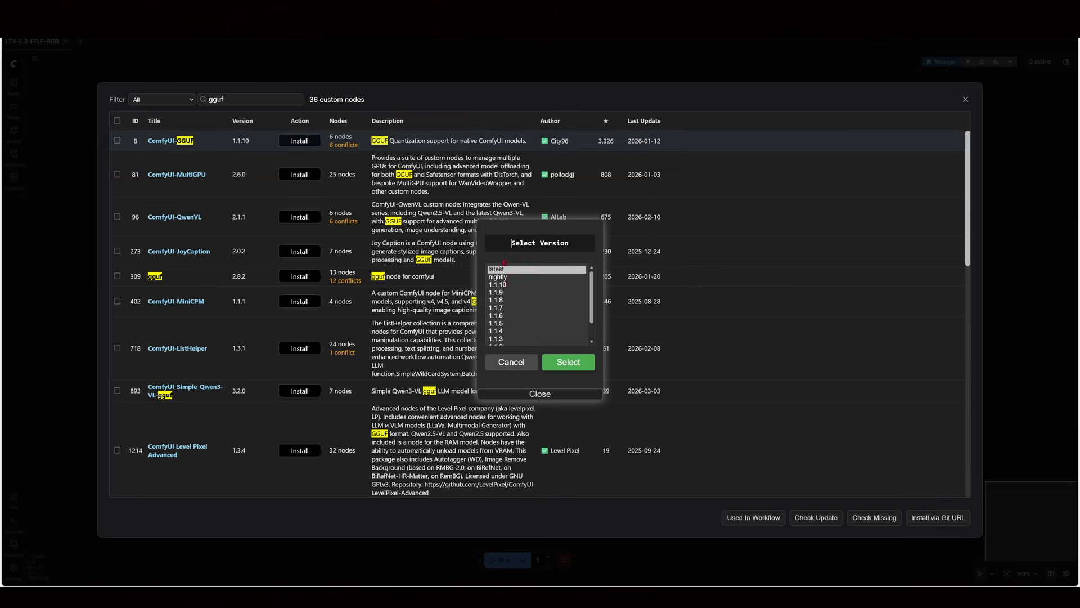
left_click(568, 363)
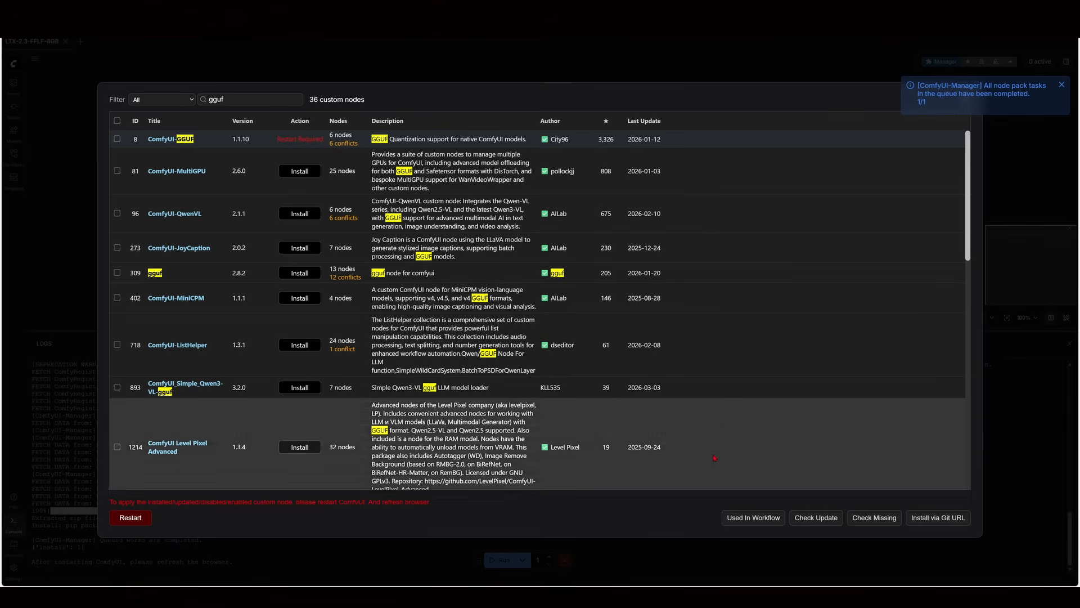
left_click(965, 100)
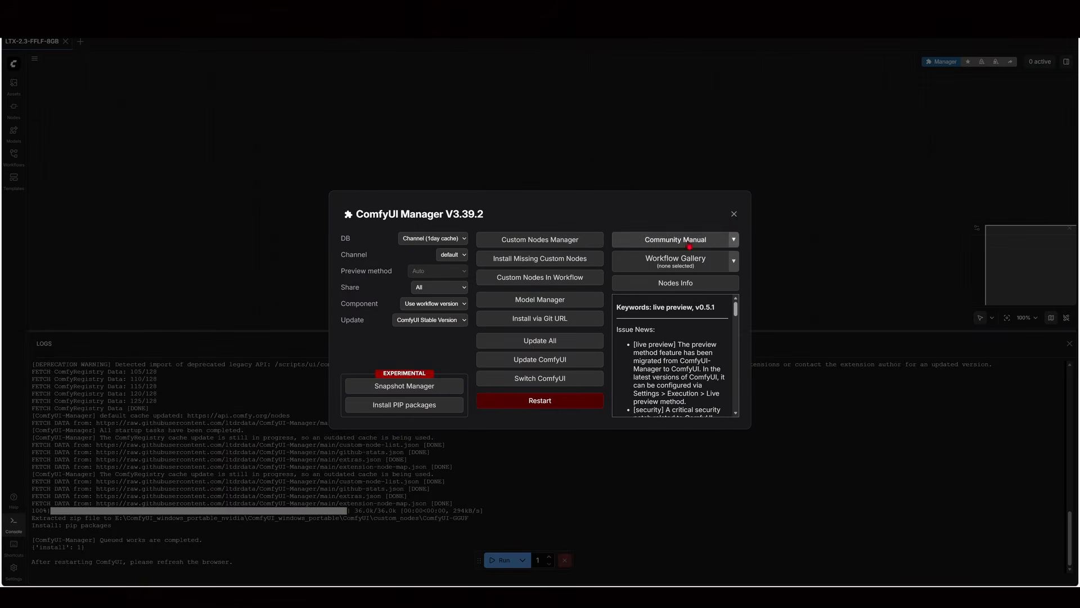
left_click(735, 214)
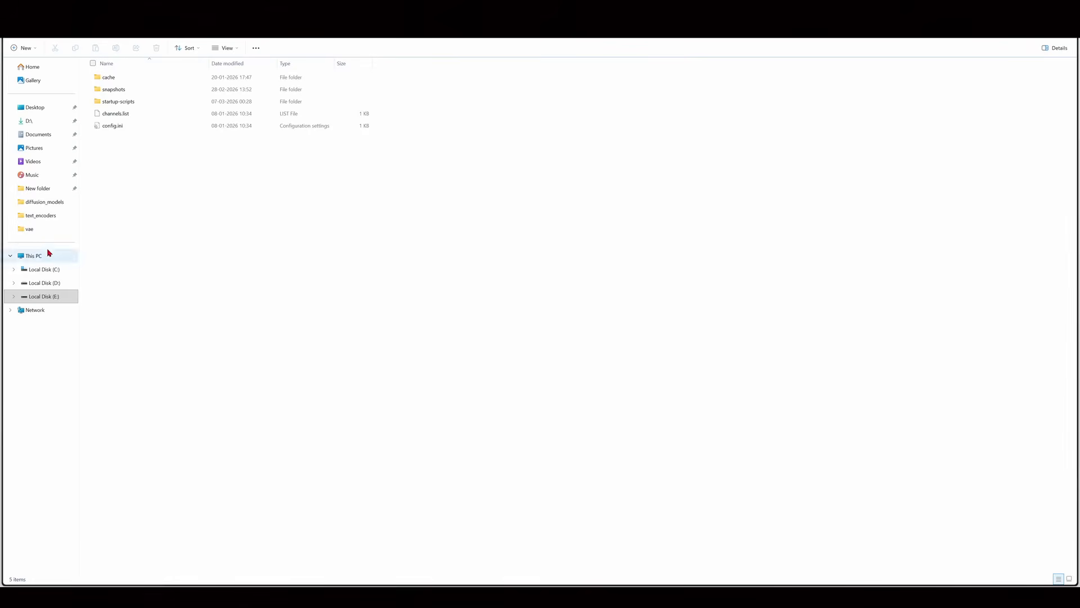
Relaunch ComfyUI from the ComfyUI_windows_portable folder on Local Disk (E:).
left_click(45, 296)
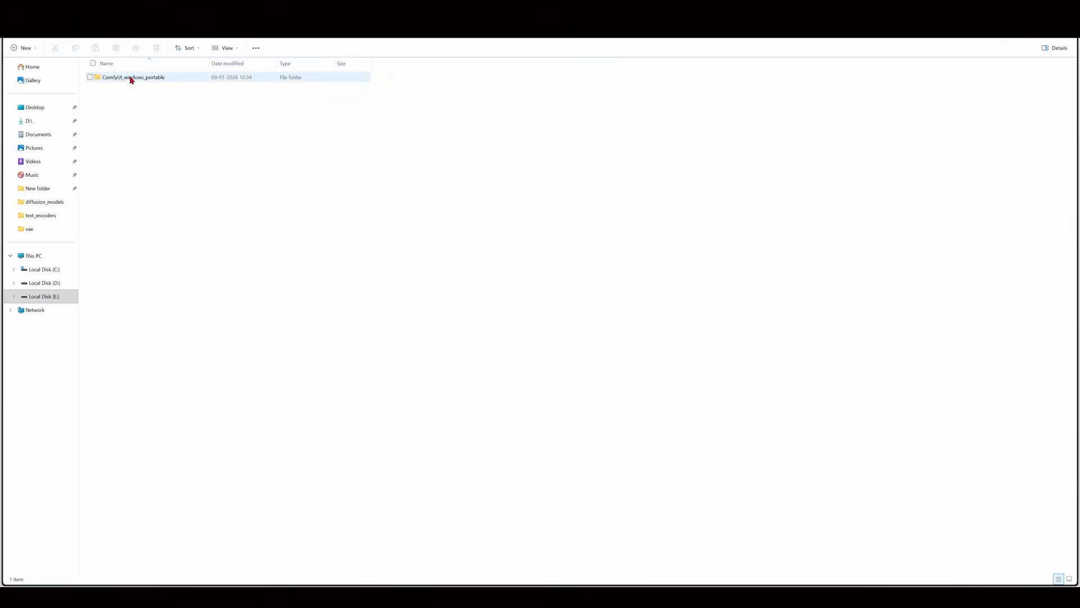
double_click(130, 78)
double_click(123, 162)
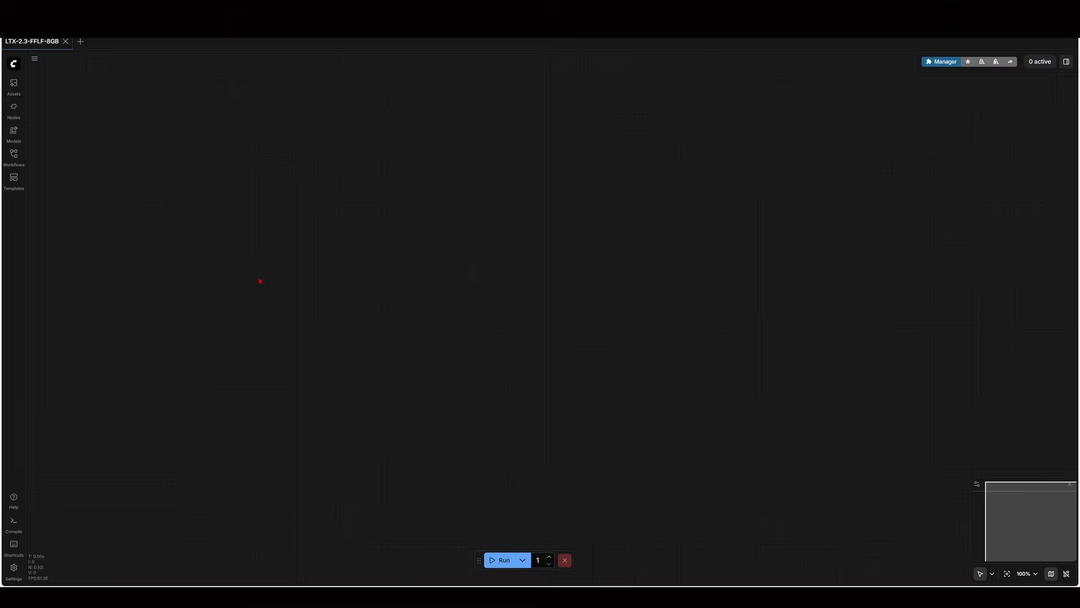
Add a Unet Loader (GGUF) node and a DualCLIPLoader (GGUF) node to the empty workflow.
double_click(317, 195)
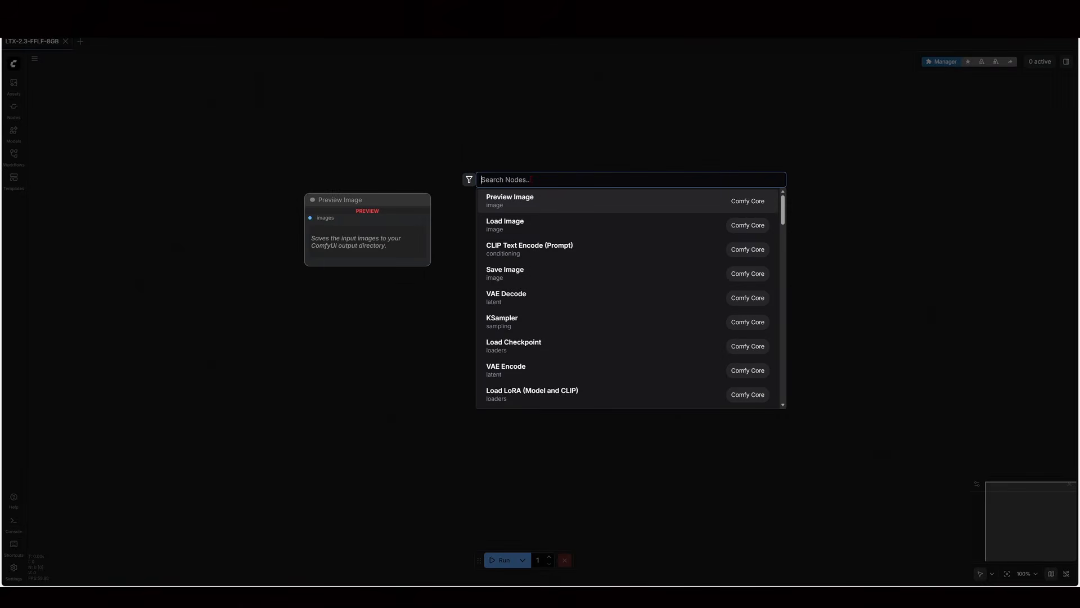
type("unet lo")
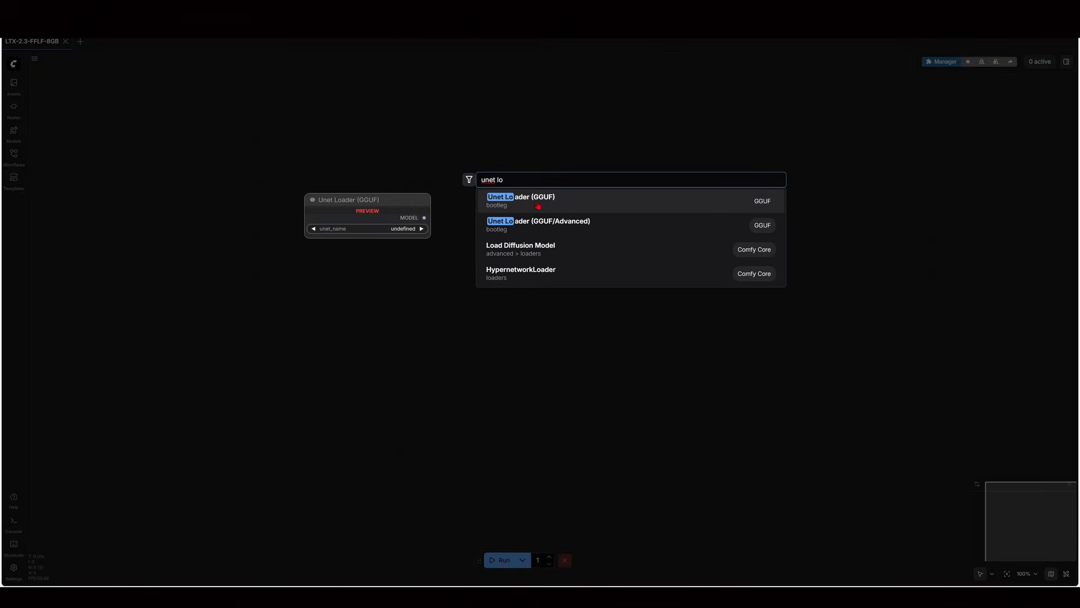
left_click(538, 207)
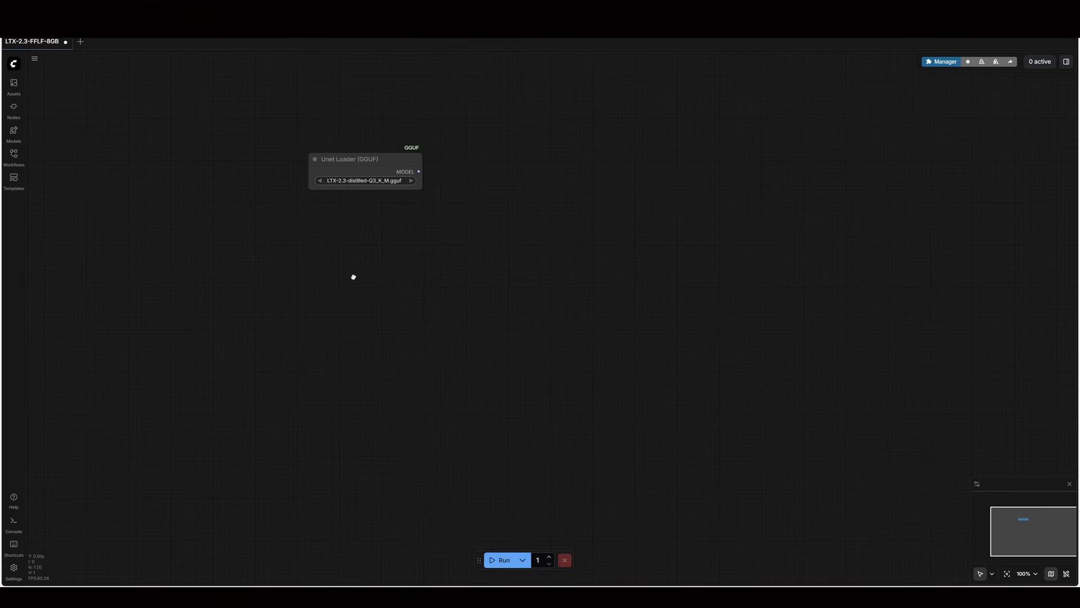
double_click(353, 276)
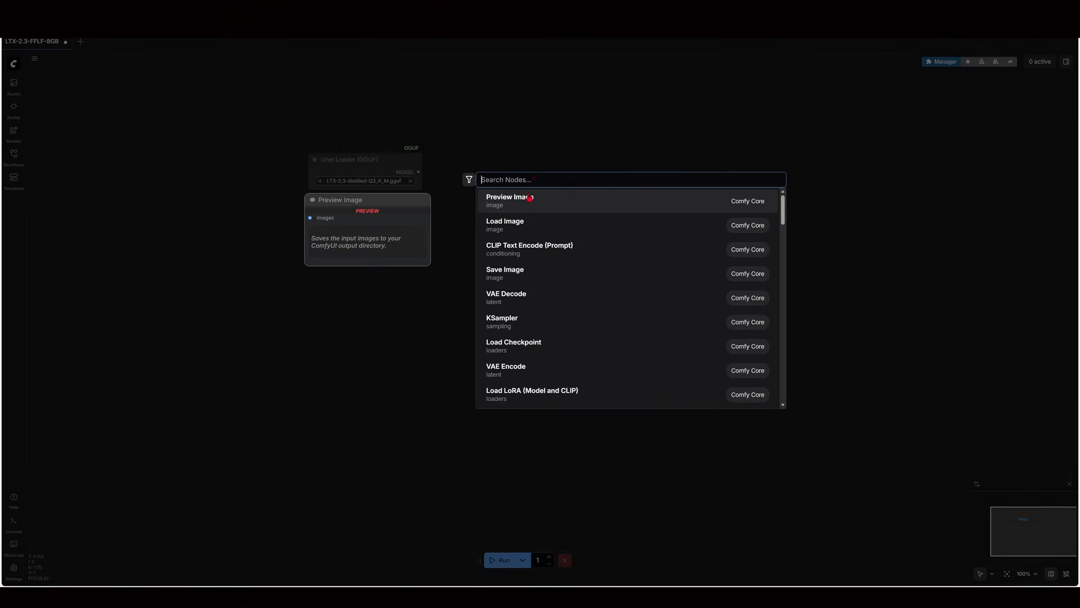
type("ggu")
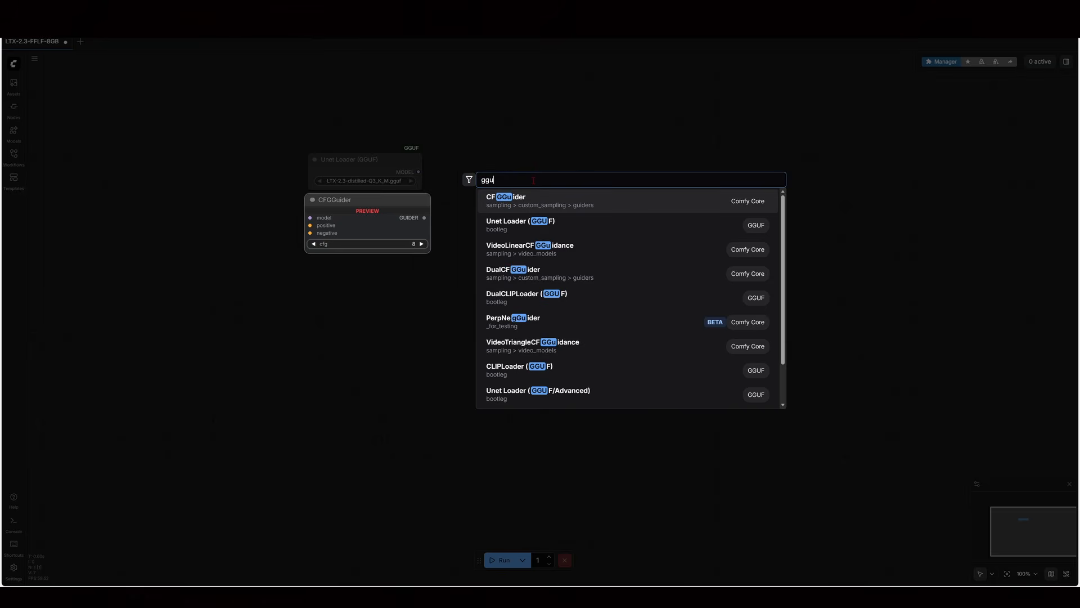
type("f")
left_click(539, 225)
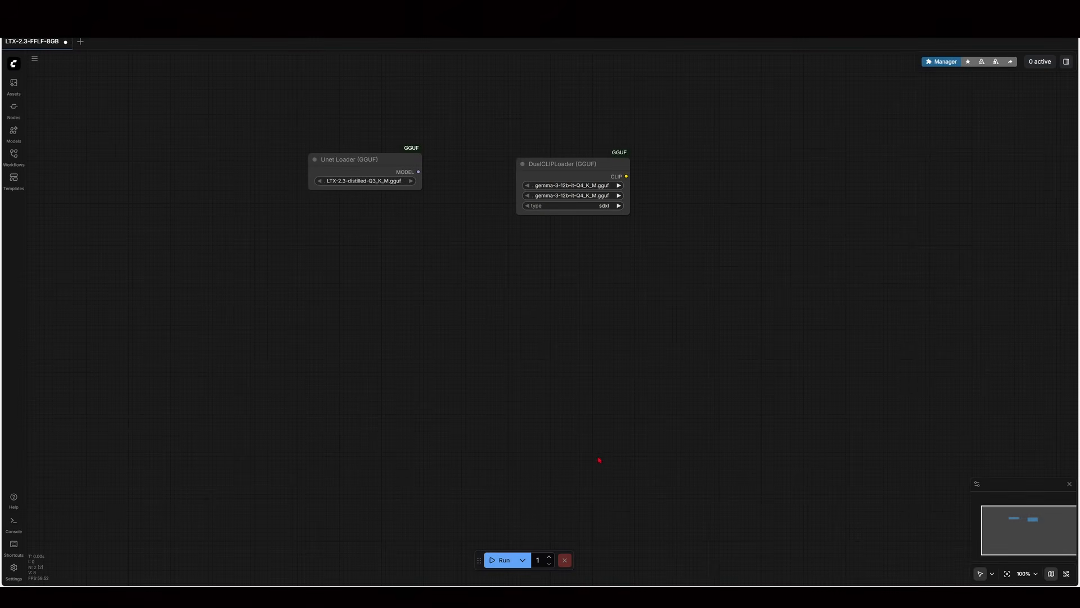
Set DualCLIPLoader to gemma-3-12b-it-Q4_K_M.gguf, ltx-2.3_text_projection_bf16.safetensors and type ltxv, and place it below the Unet Loader.
left_click(590, 185)
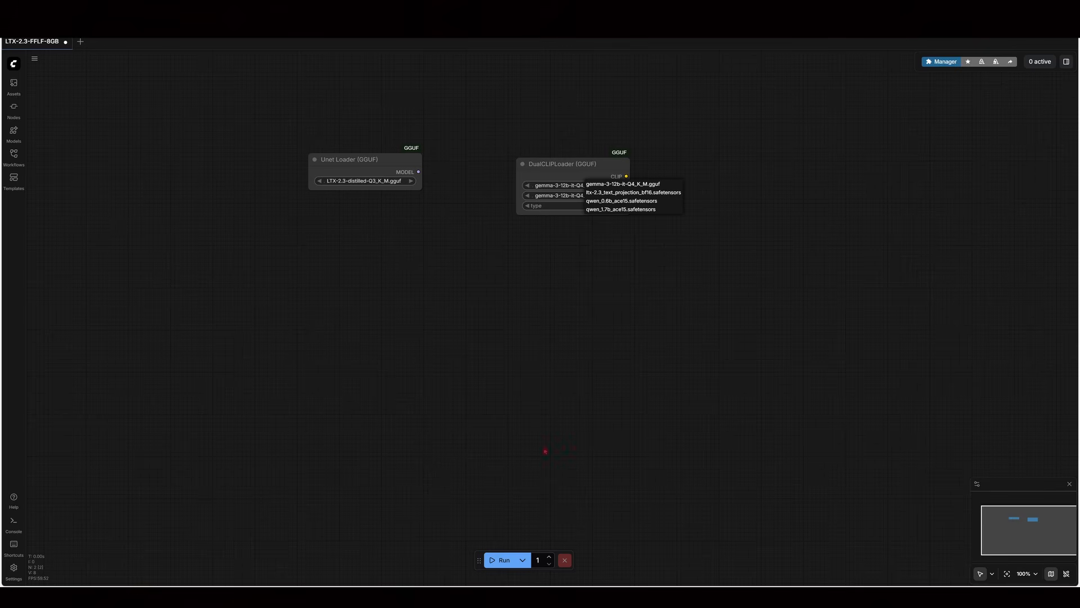
left_click(594, 185)
left_click(595, 187)
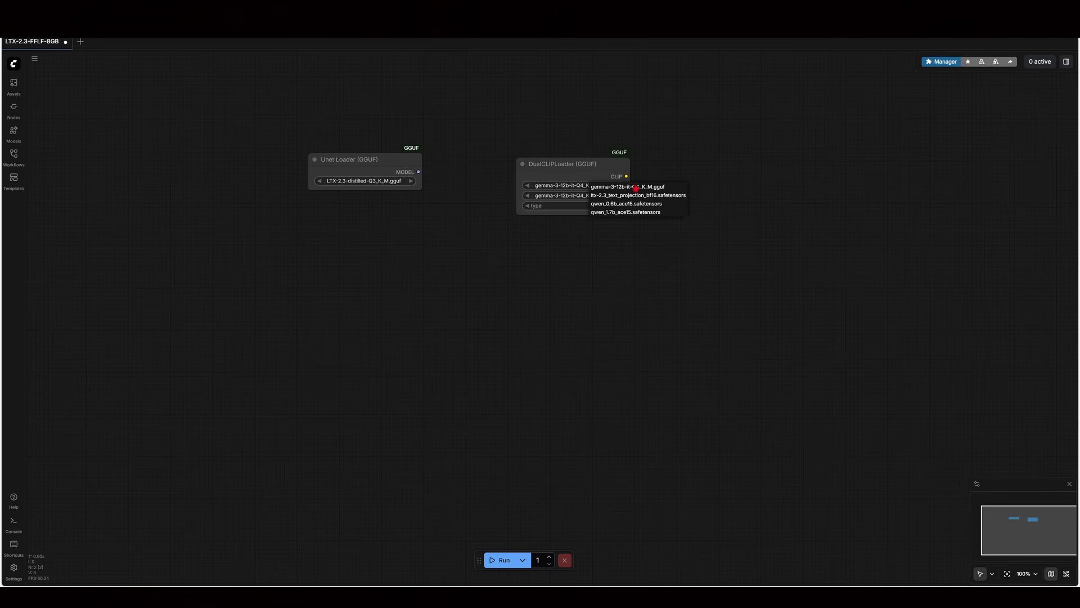
left_click(635, 187)
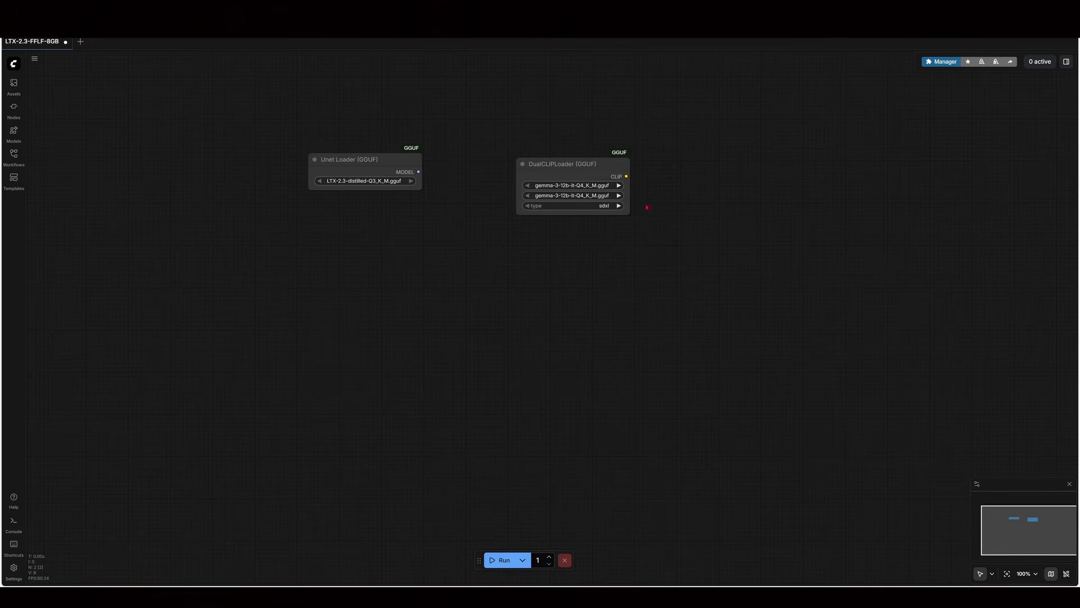
left_click(564, 196)
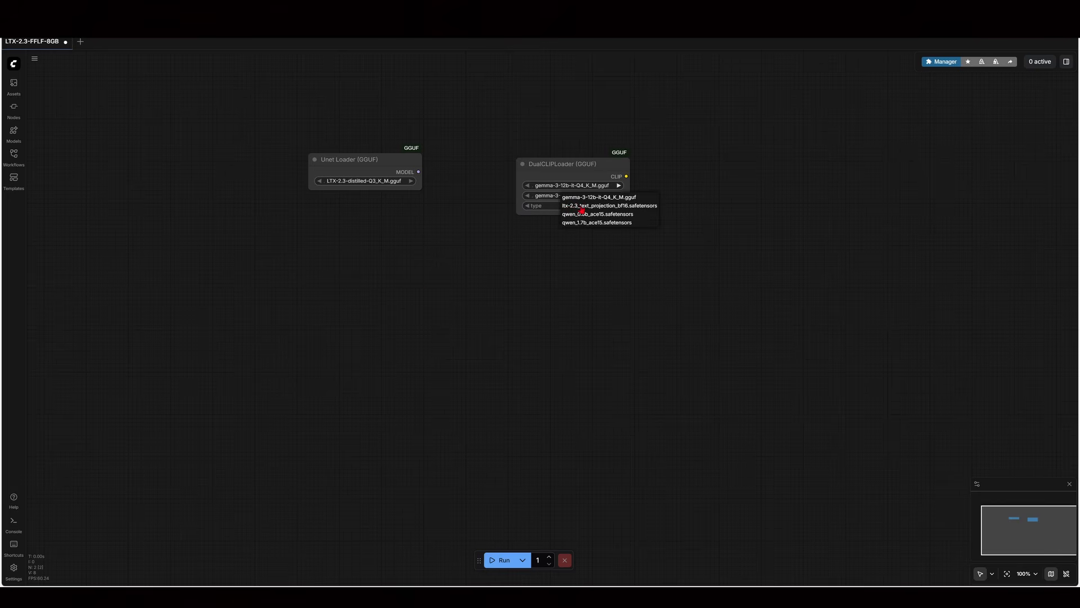
left_click(583, 205)
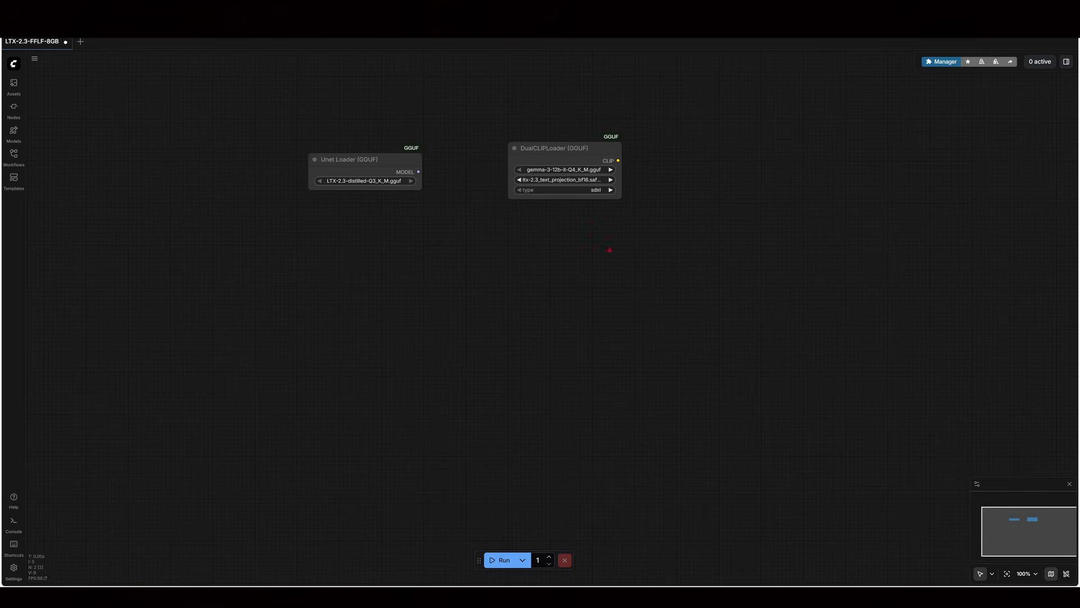
left_click(599, 191)
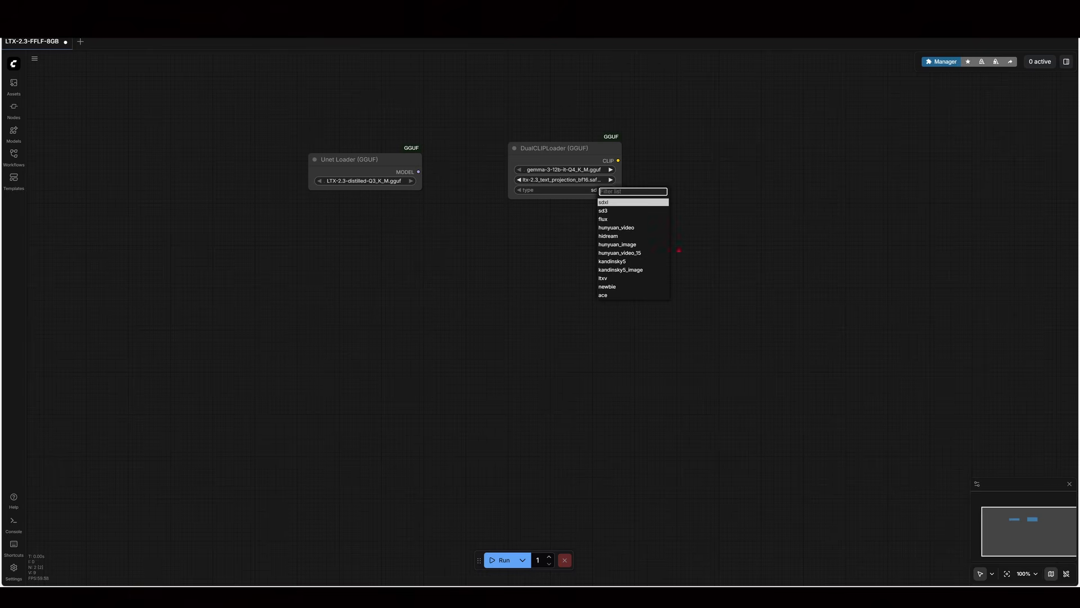
left_click(610, 278)
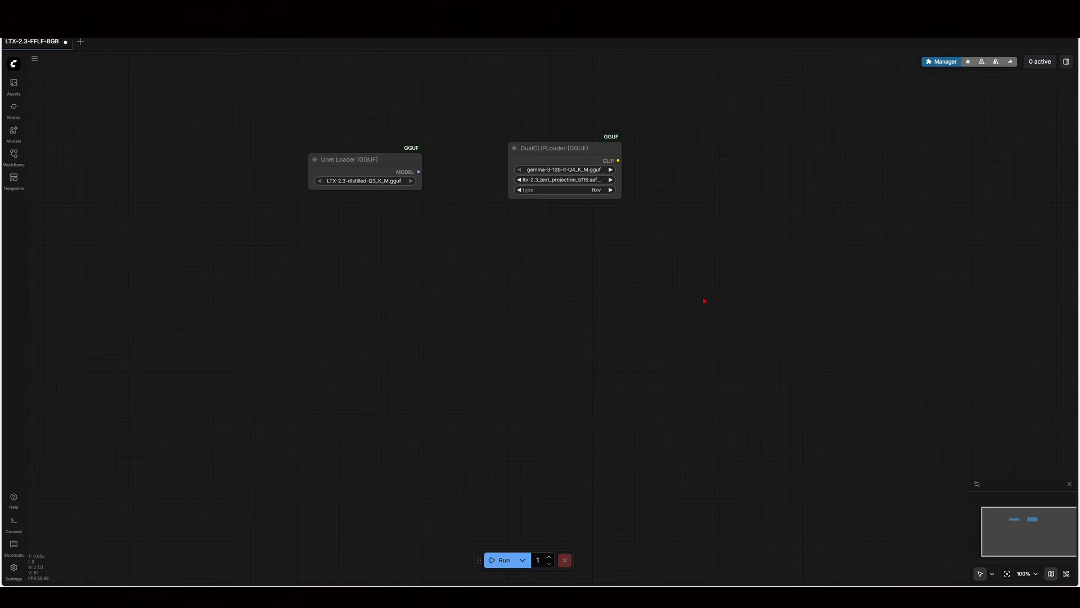
left_click_drag(601, 149, 391, 228)
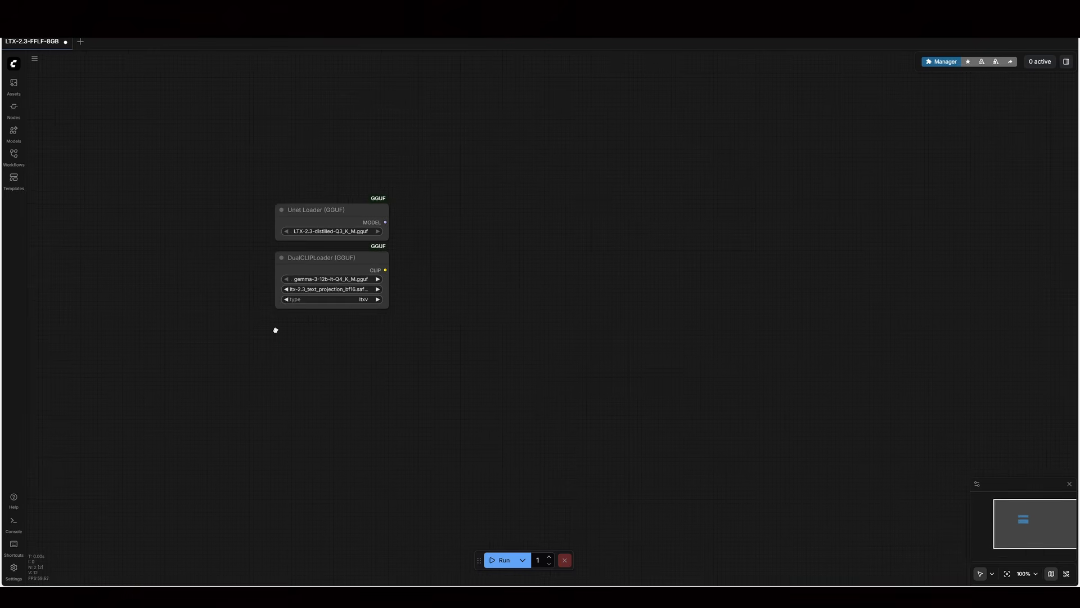
Add a Load VAE node below the DualCLIPLoader and set it to LTX23_video_vae_bf16.safetensors.
double_click(277, 334)
type("load ")
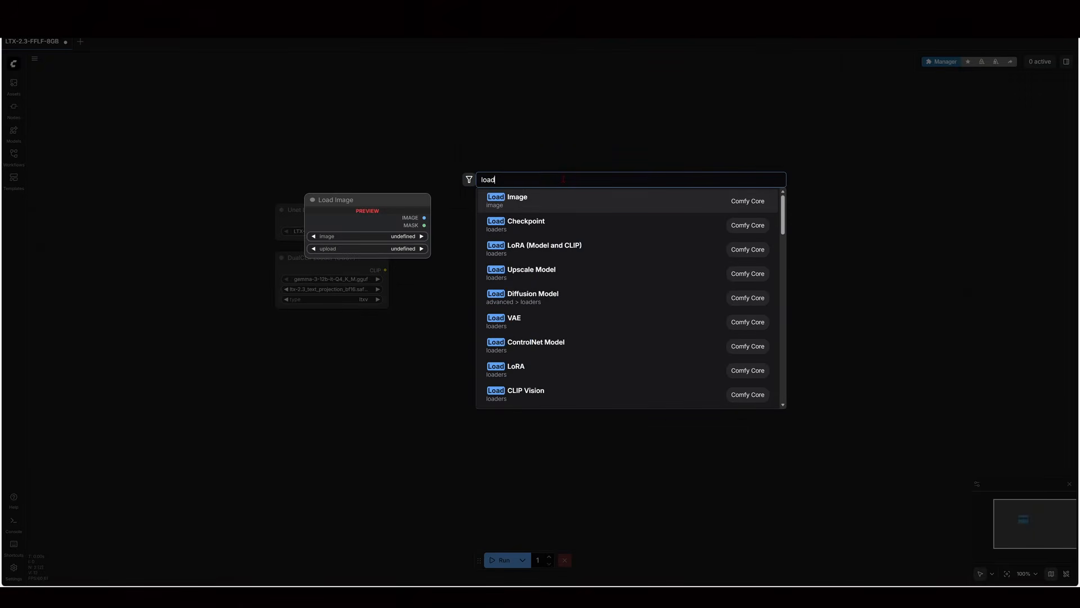
type("vae")
key("Return")
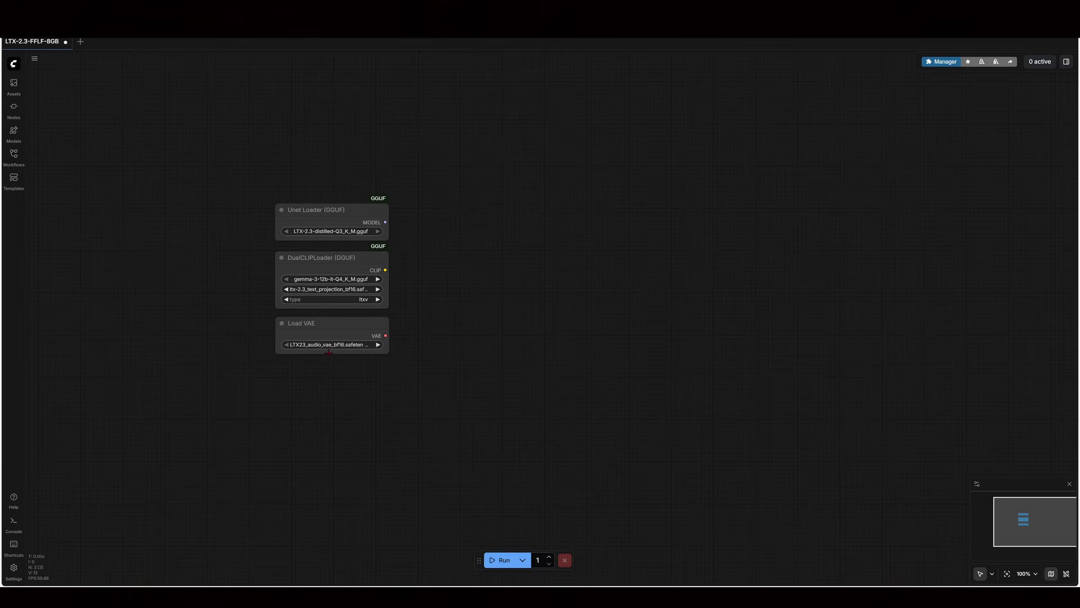
left_click(337, 344)
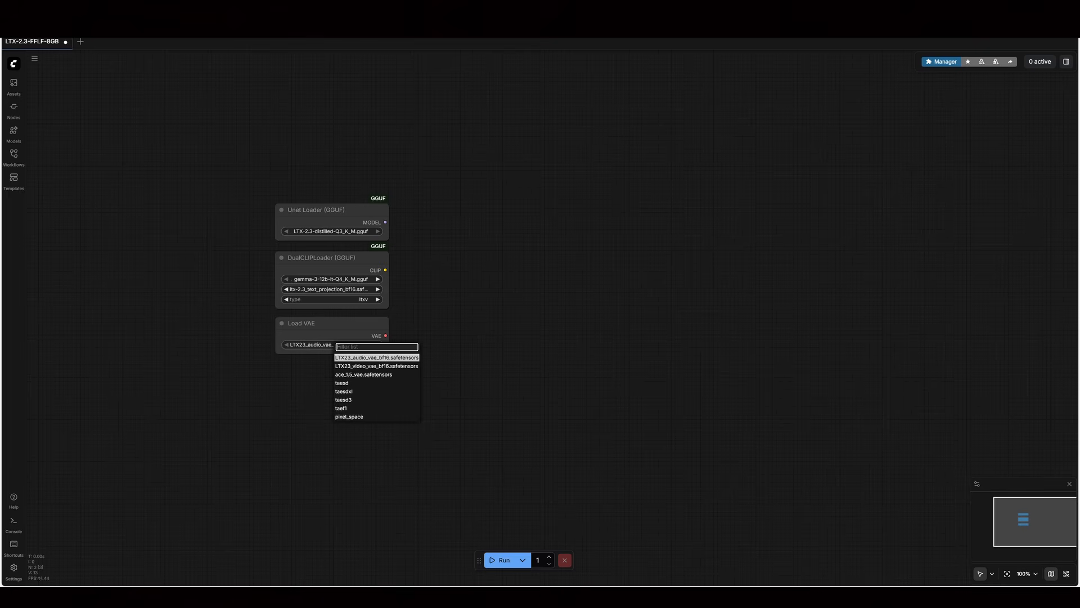
left_click(371, 367)
Add two CLIP Text Encode (Prompt) nodes, one above the other, and connect the DualCLIPLoader's CLIP output to both.
double_click(471, 230)
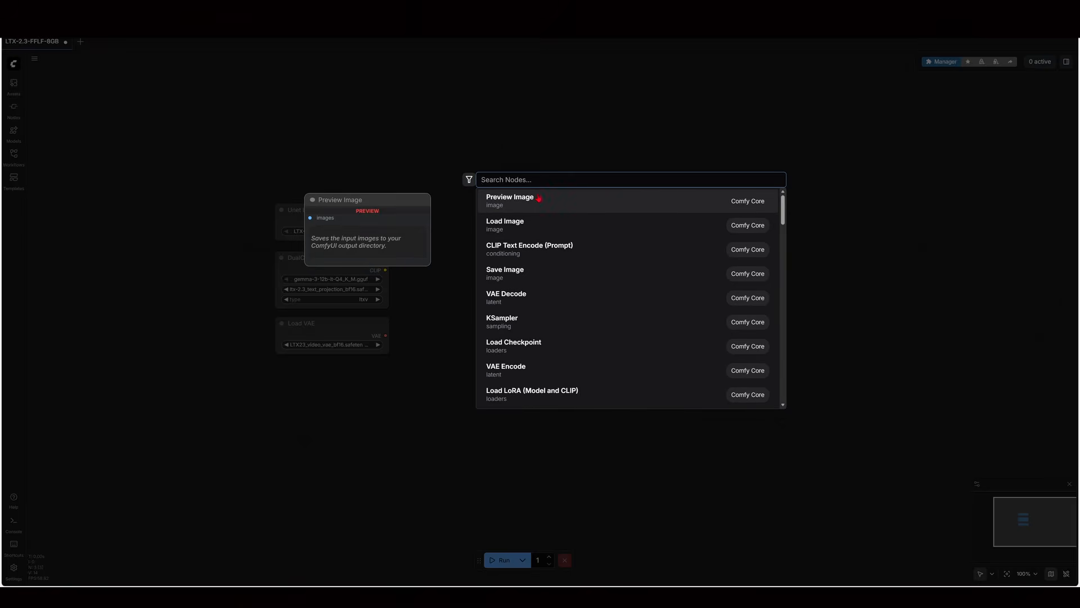
type("clip")
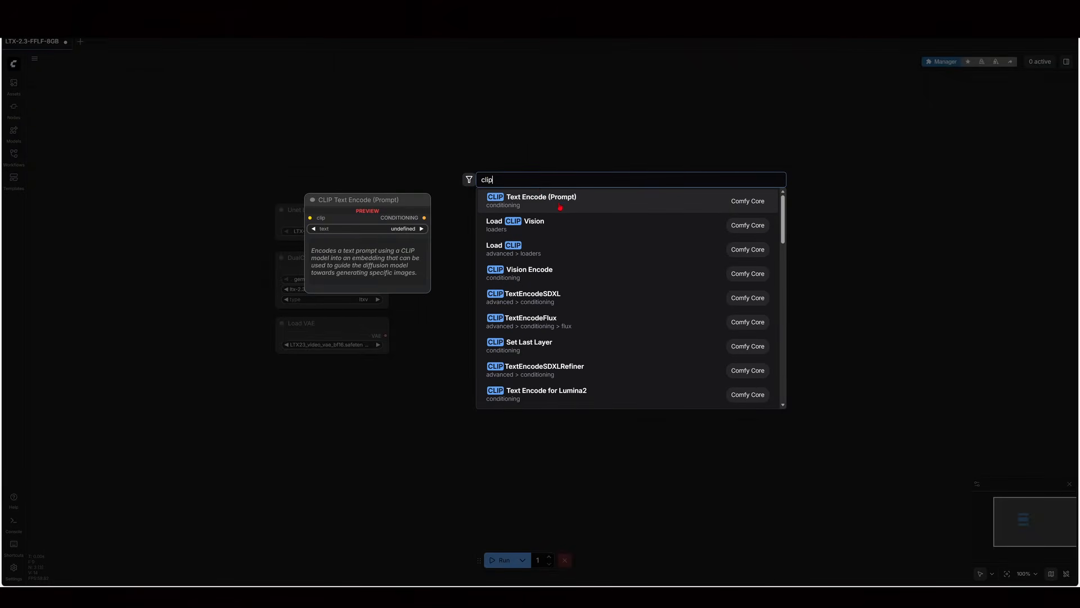
left_click(561, 205)
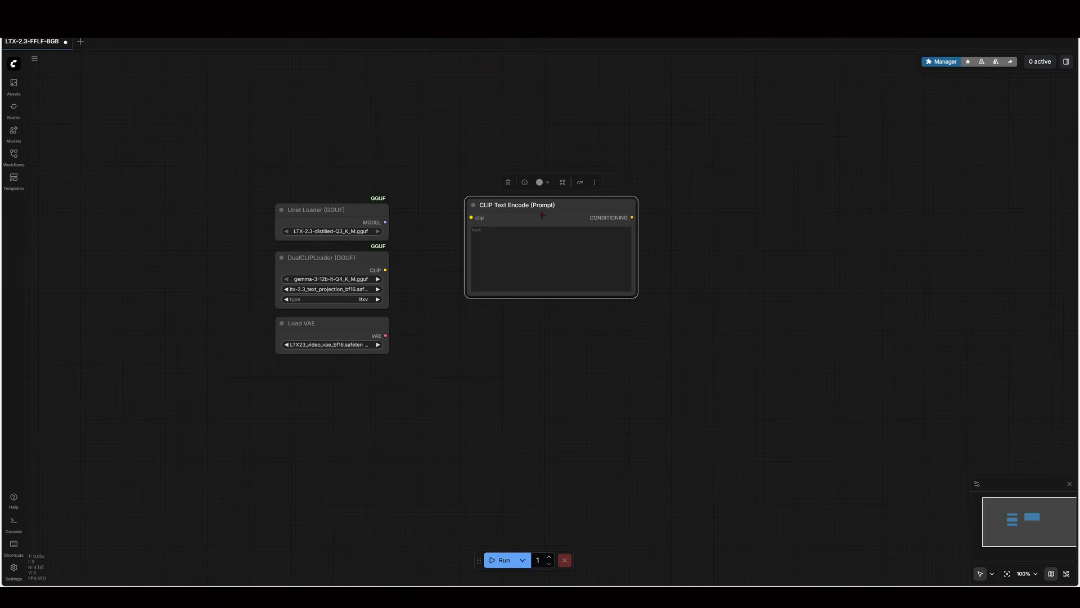
left_click_drag(547, 222, 551, 335, "alt")
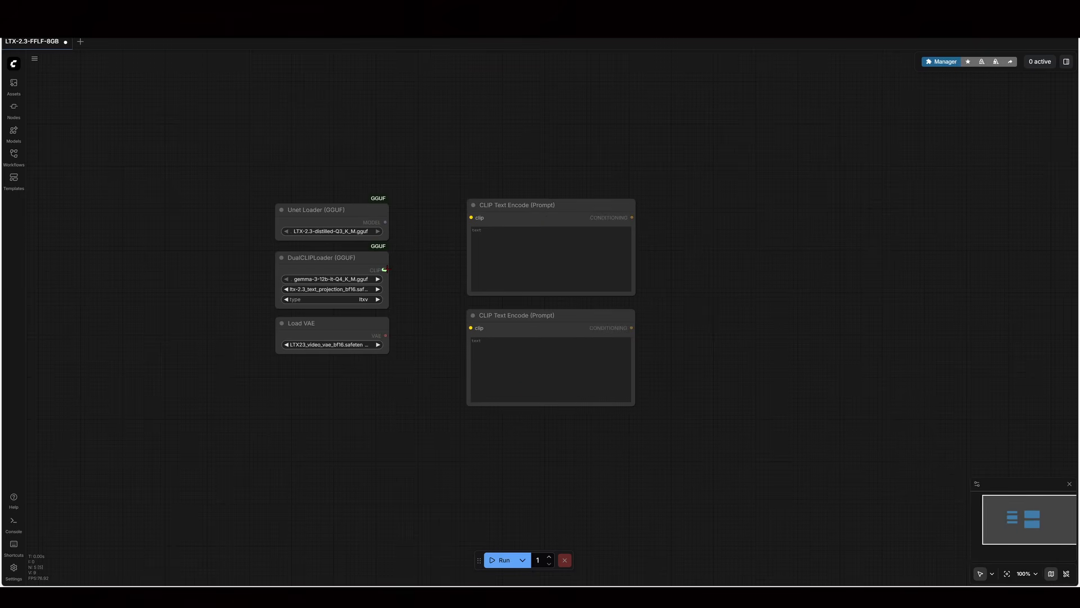
left_click_drag(386, 270, 471, 217)
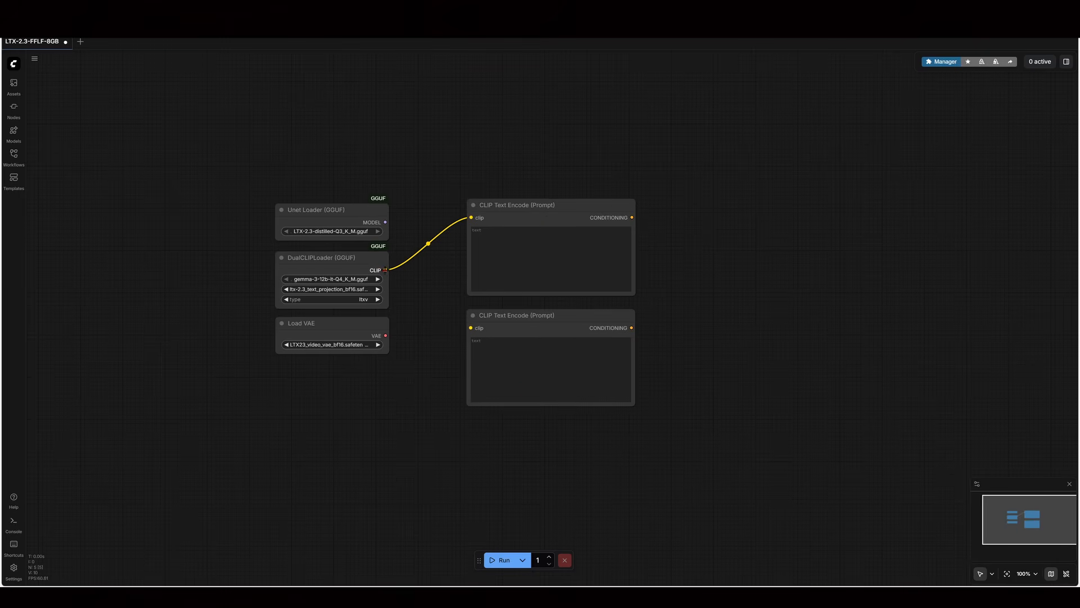
left_click_drag(385, 270, 471, 328)
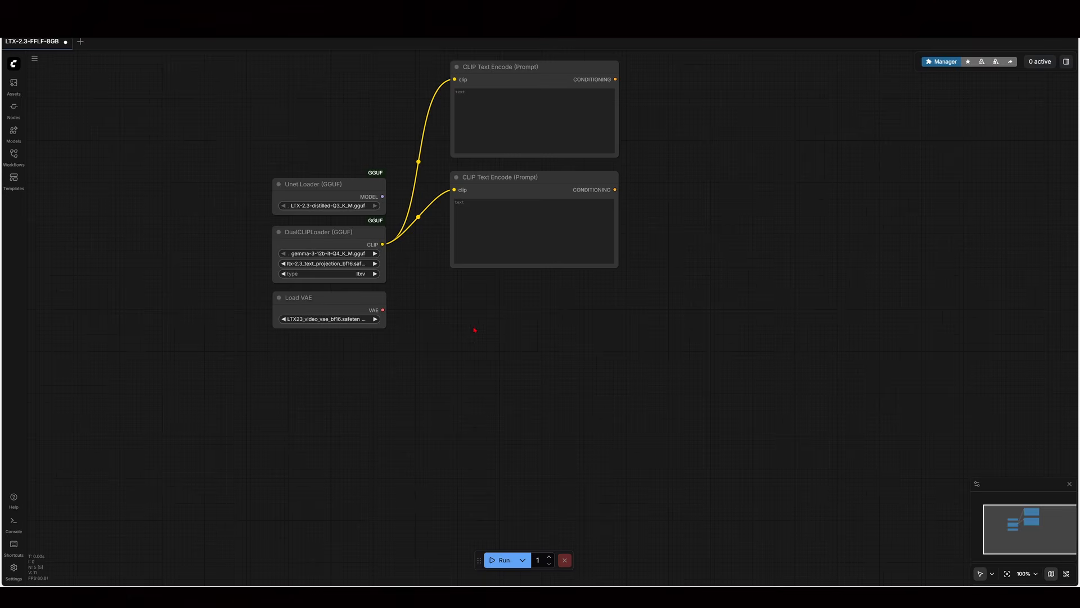
Add a Load Image node below the text encode nodes and duplicate it directly underneath.
double_click(473, 331)
type("loa")
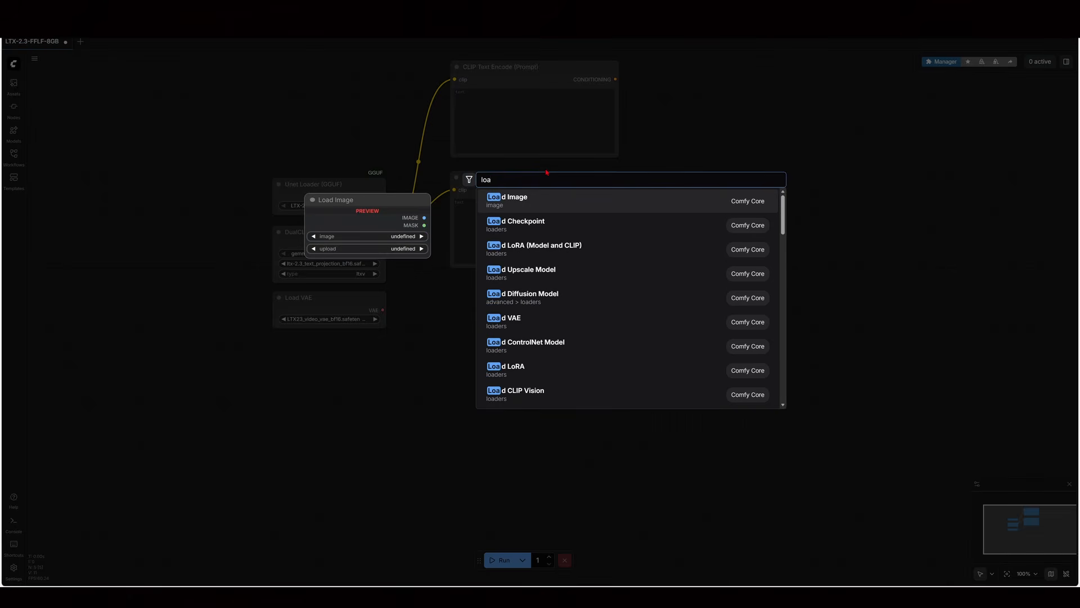
left_click(527, 209)
left_click_drag(543, 327, 519, 452)
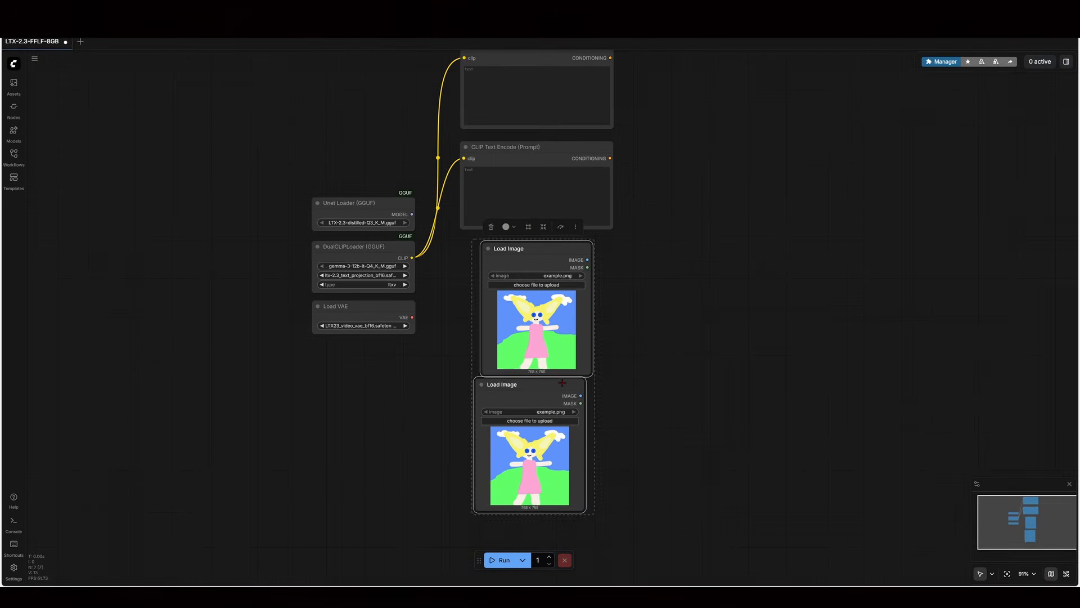
left_click_drag(564, 386, 567, 392)
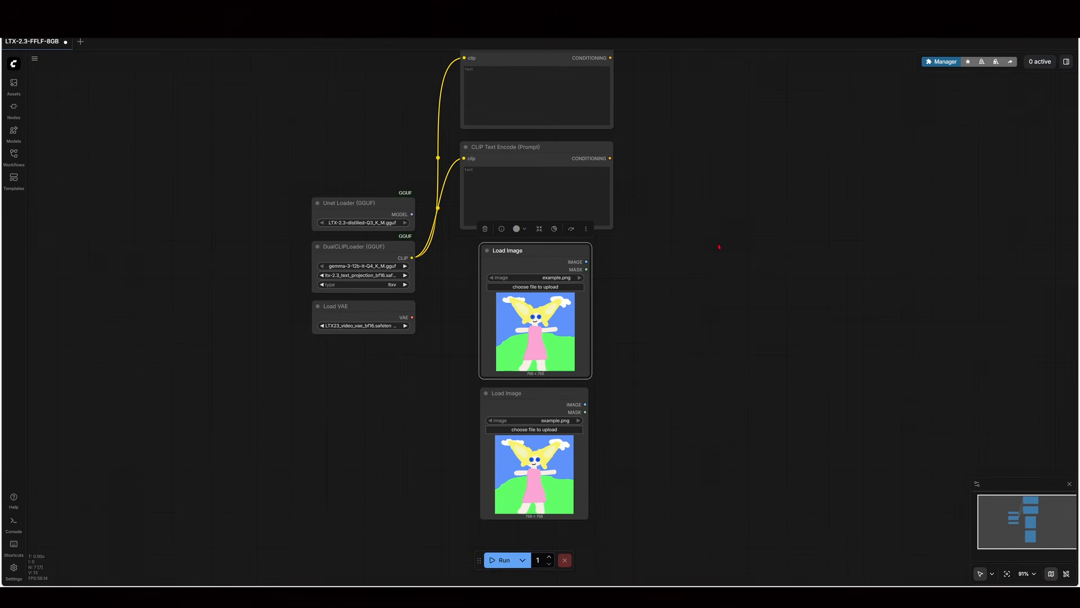
Add an LTXVAddGuide node in the free space beyond the text encode nodes and duplicate it just below.
scroll(720, 246, "down", 1)
left_click_drag(811, 281, 754, 317)
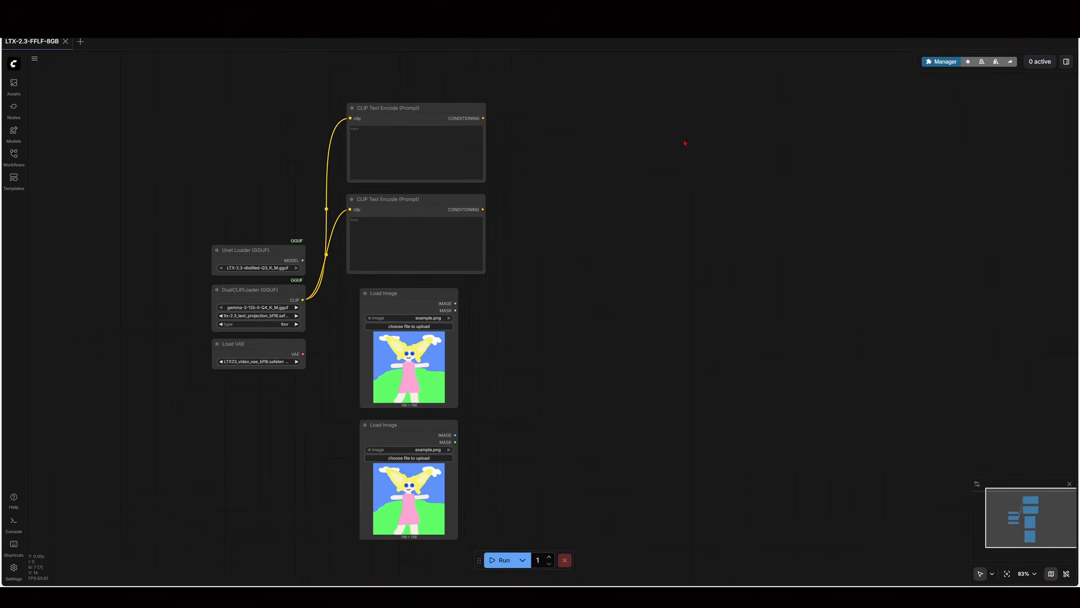
double_click(674, 146)
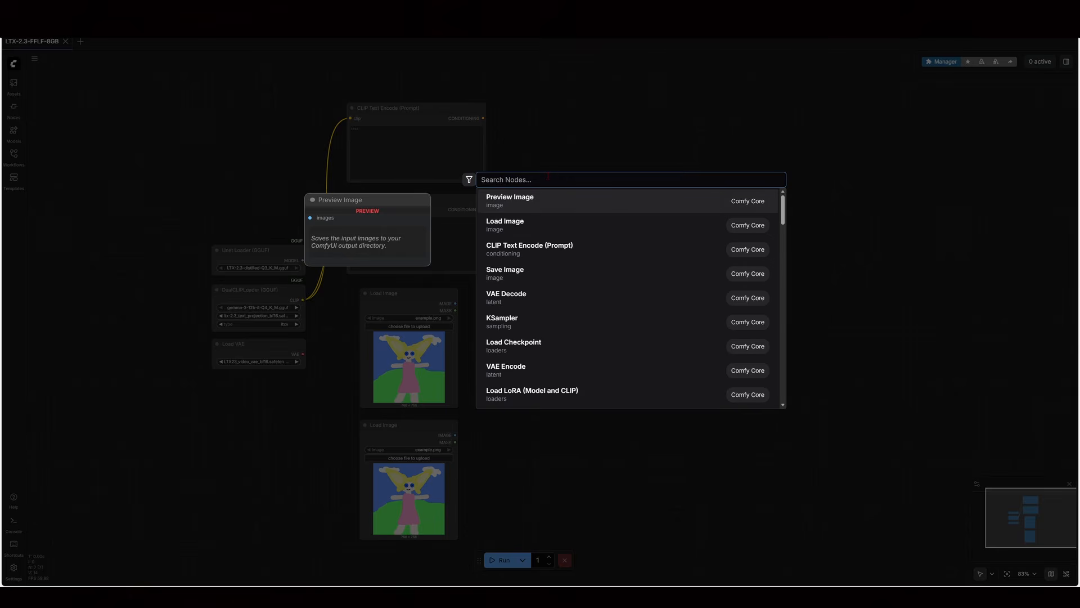
type("ltxvadd")
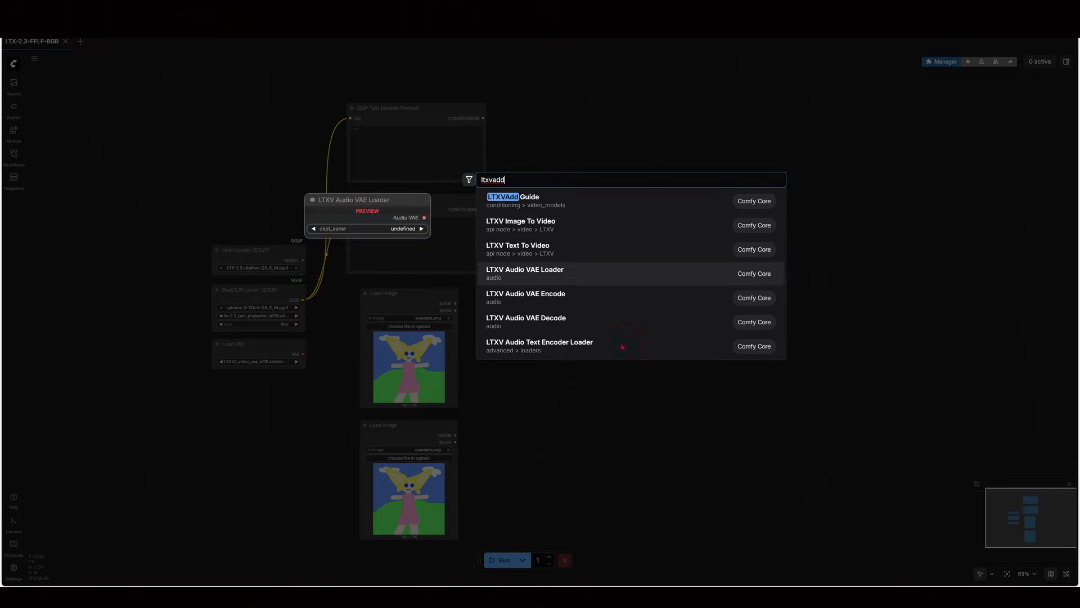
key("Return")
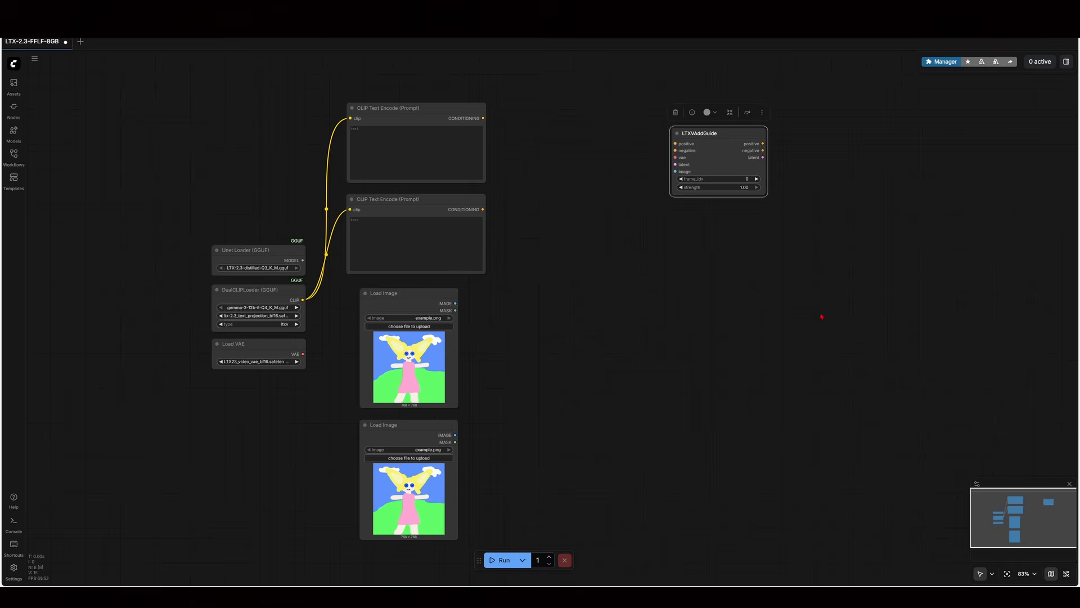
scroll(822, 316, "up", 1)
mouse_move(698, 136)
left_mouse_down("alt")
mouse_move(689, 227)
mouse_move(702, 224)
left_mouse_up("alt")
Add an EmptyLTXVLatentVideo node between the text encode nodes and the LTXVAddGuide nodes and set its length to 81.
left_click(499, 145)
double_click(496, 143)
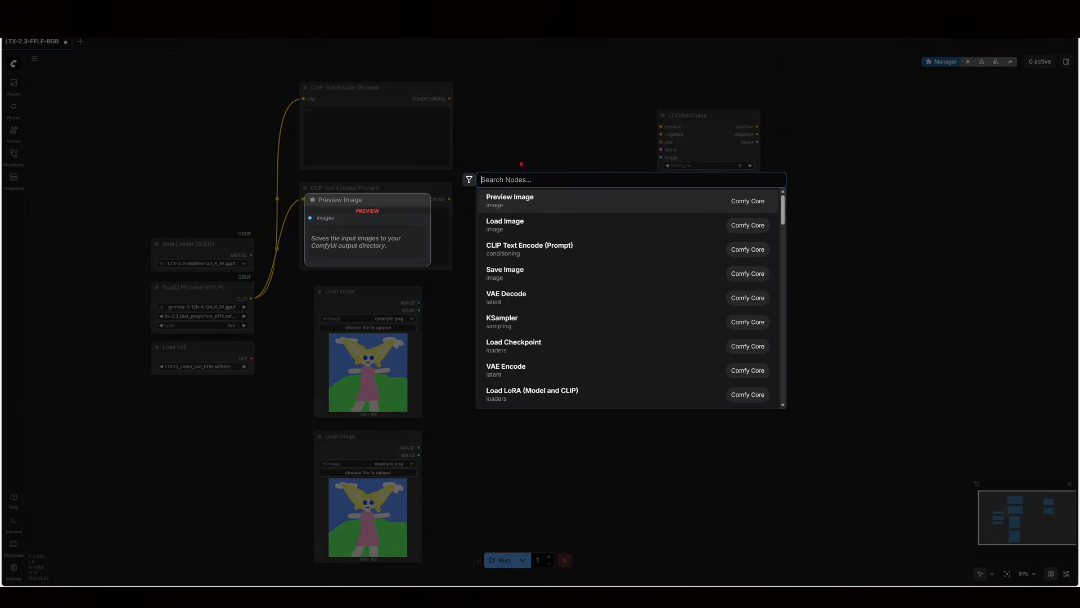
type("empty")
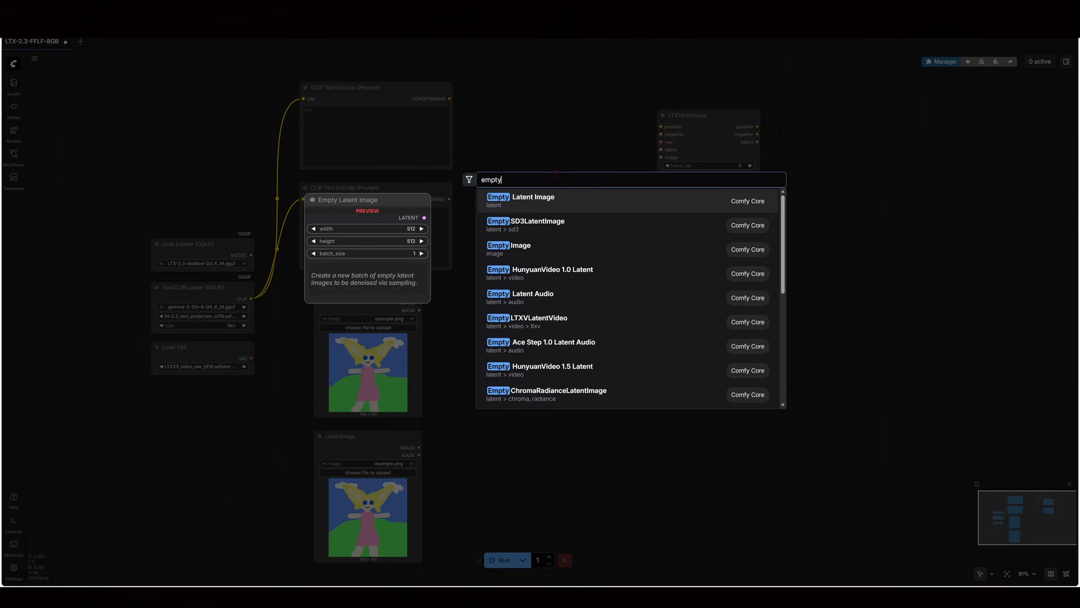
type("ltxv")
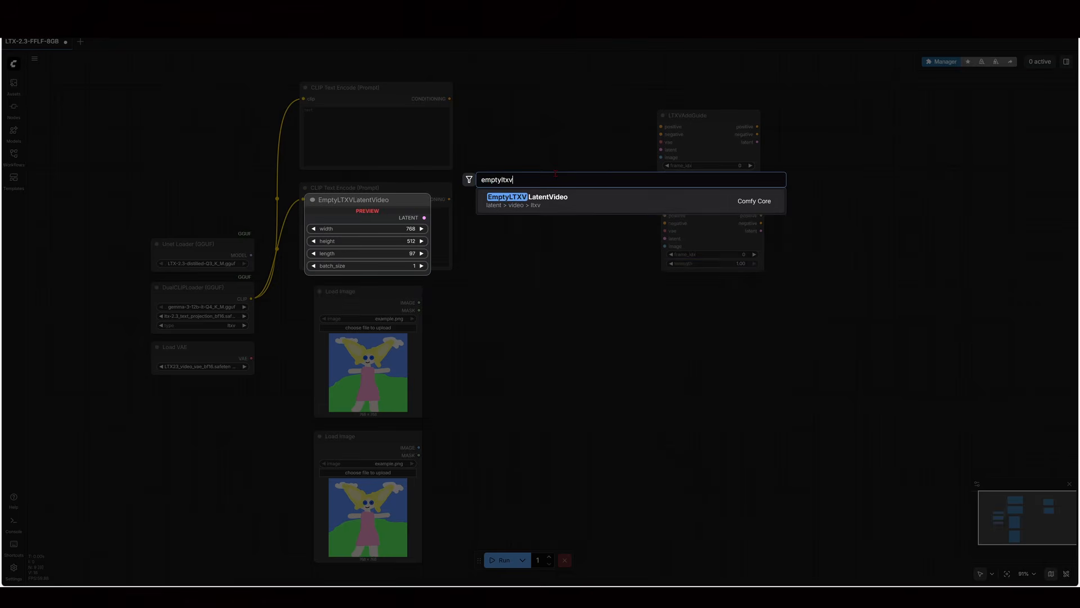
key("Return")
left_click(586, 169)
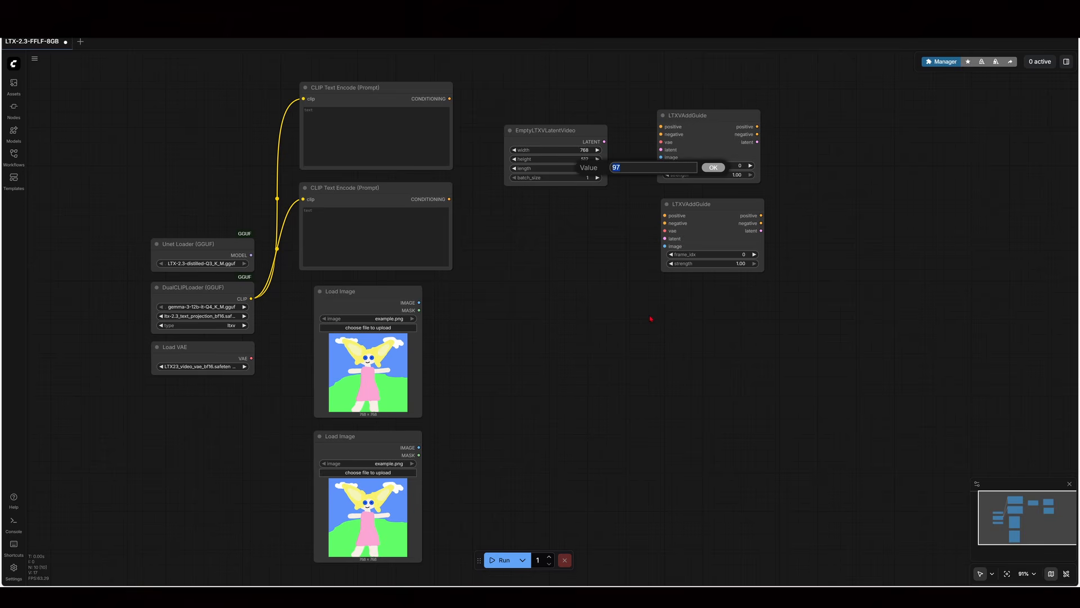
type("81")
left_click(713, 167)
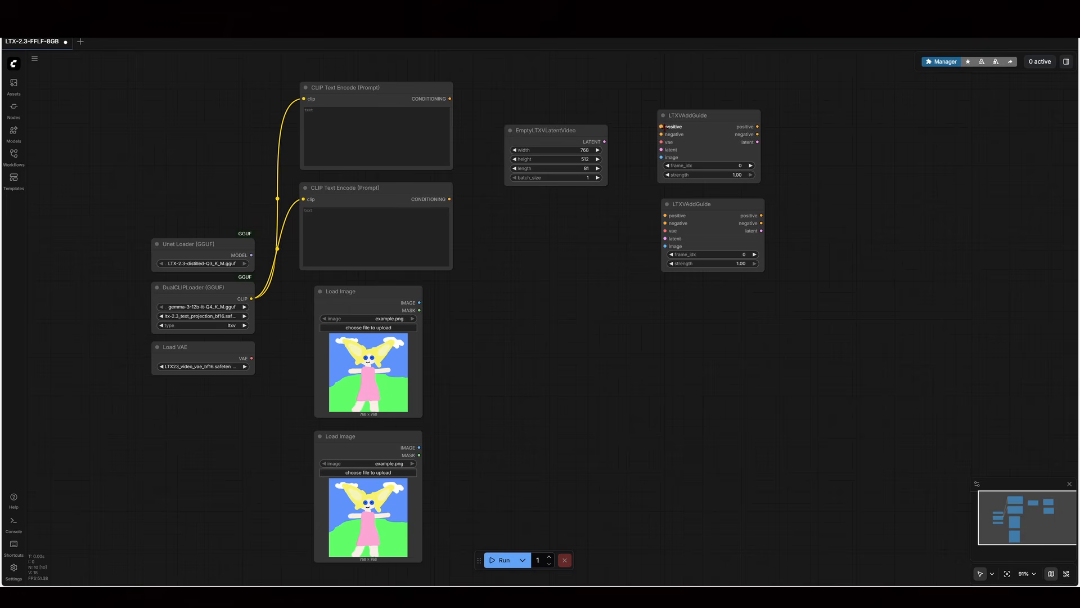
Connect the first LTXVAddGuide's positive, negative, vae, latent and image inputs to both text encoders, Load VAE, EmptyLTXVLatentVideo and the upper Load Image.
left_click_drag(665, 128, 449, 104)
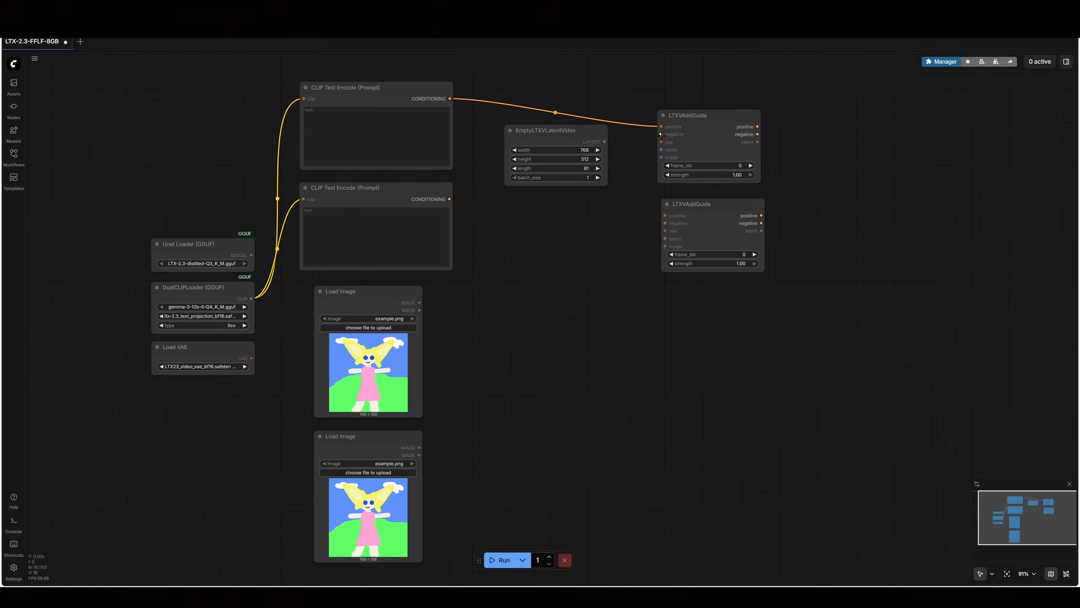
left_click_drag(661, 134, 448, 208)
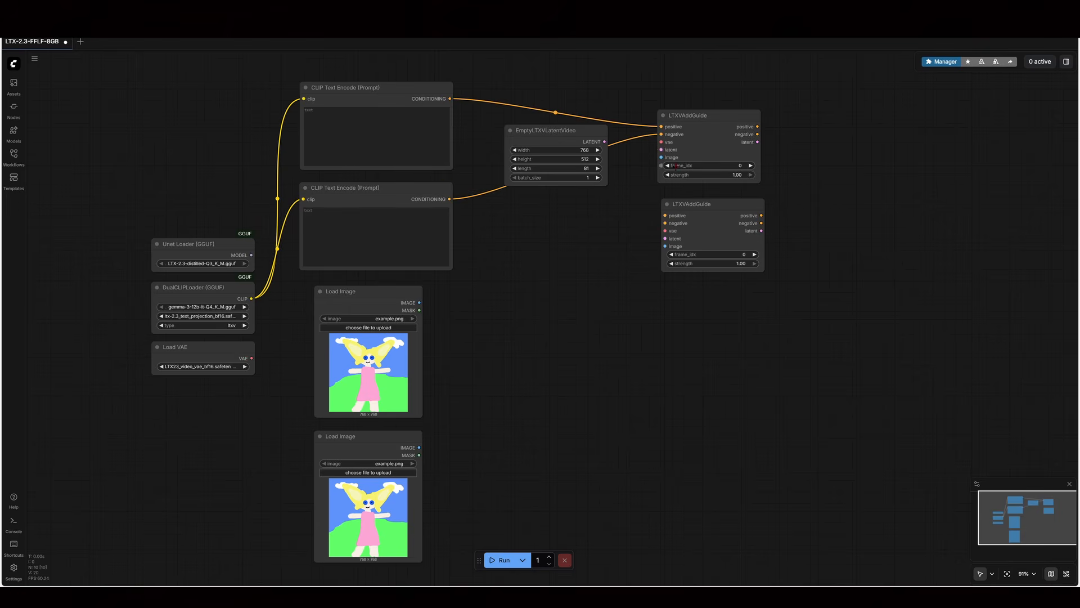
left_click_drag(663, 142, 251, 358)
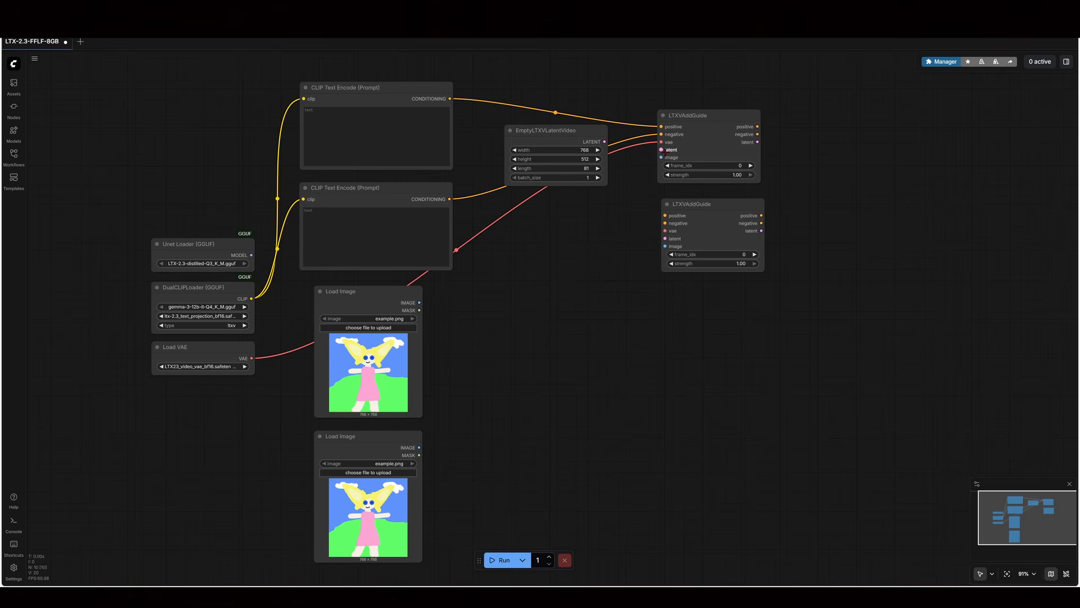
left_click_drag(662, 150, 424, 305)
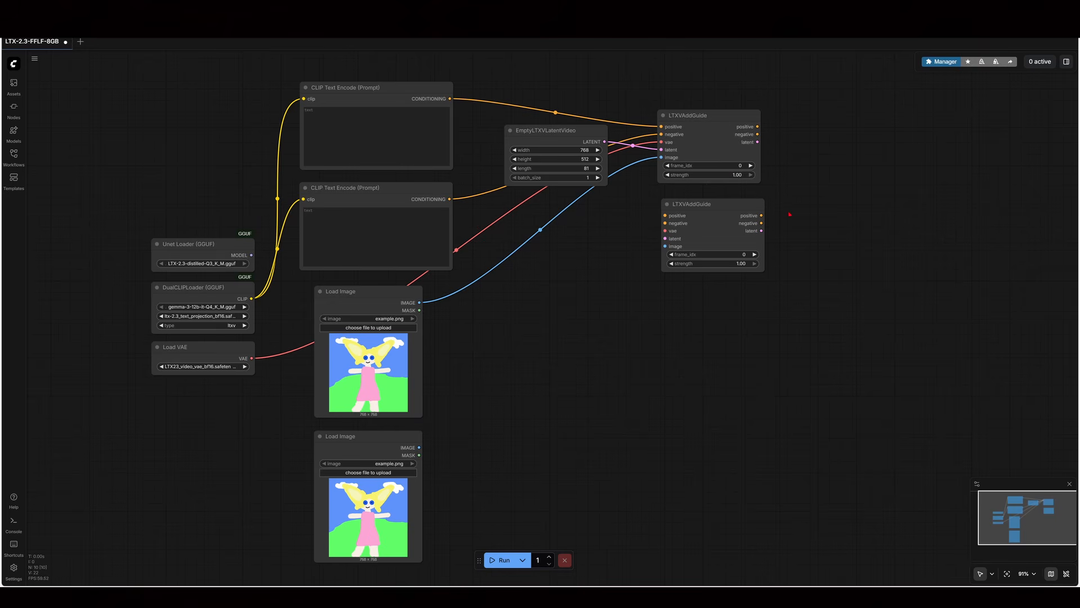
Connect the second LTXVAddGuide's positive, negative and latent inputs to the first guide, its vae to Load VAE and its image to the lower Load Image.
left_click_drag(665, 215, 759, 172)
left_click_drag(704, 212, 758, 135)
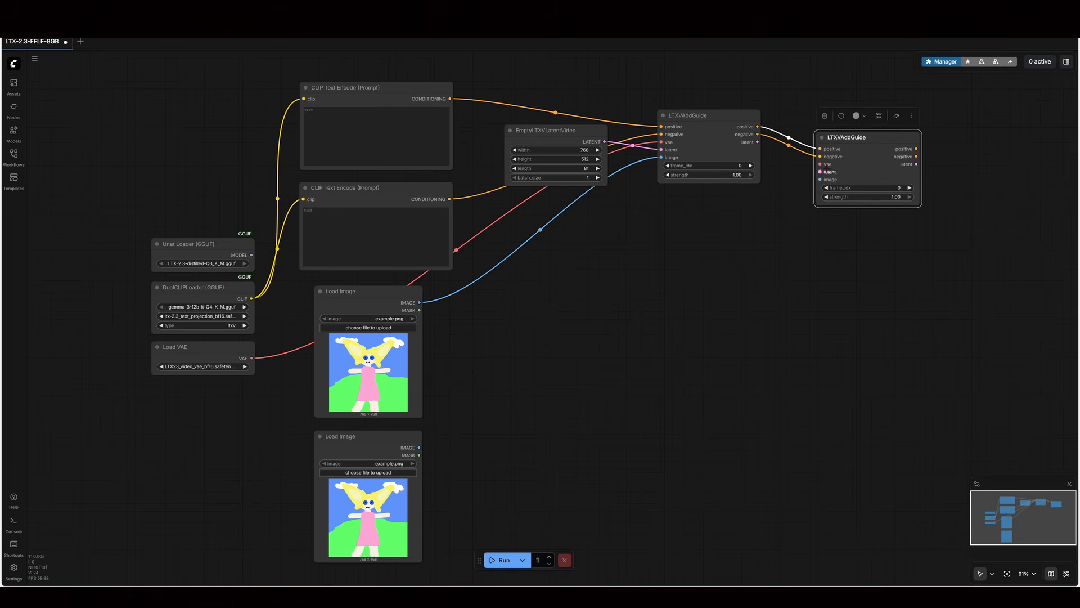
left_click_drag(823, 164, 251, 358)
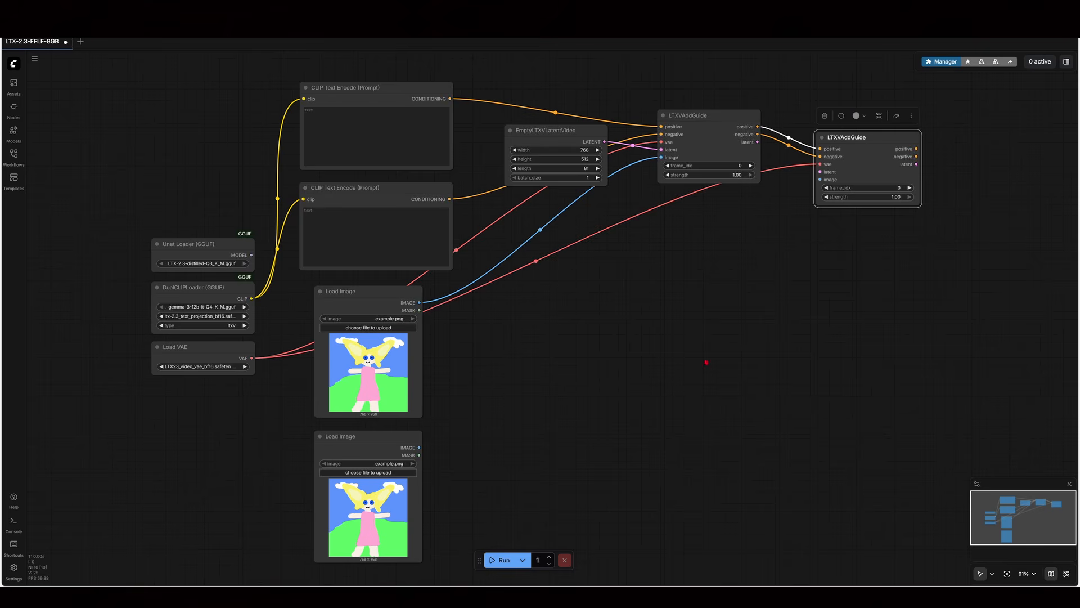
left_click_drag(820, 171, 757, 142)
left_click_drag(823, 180, 419, 447)
Place the second LTXVAddGuide directly beneath the first one and set its frame_idx to 80.
left_click_drag(881, 137, 725, 206)
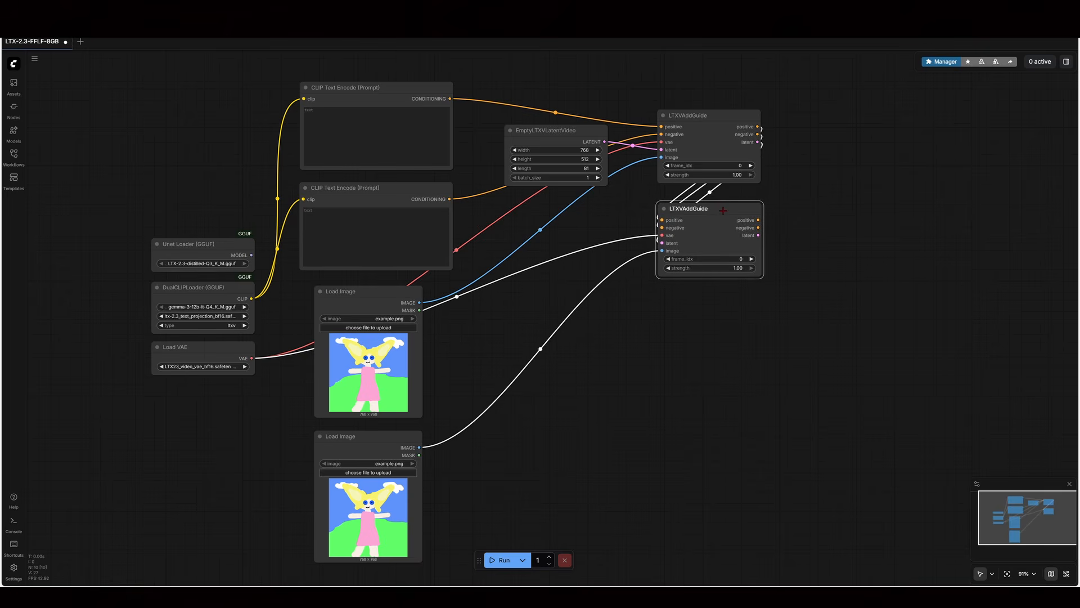
left_click(741, 256)
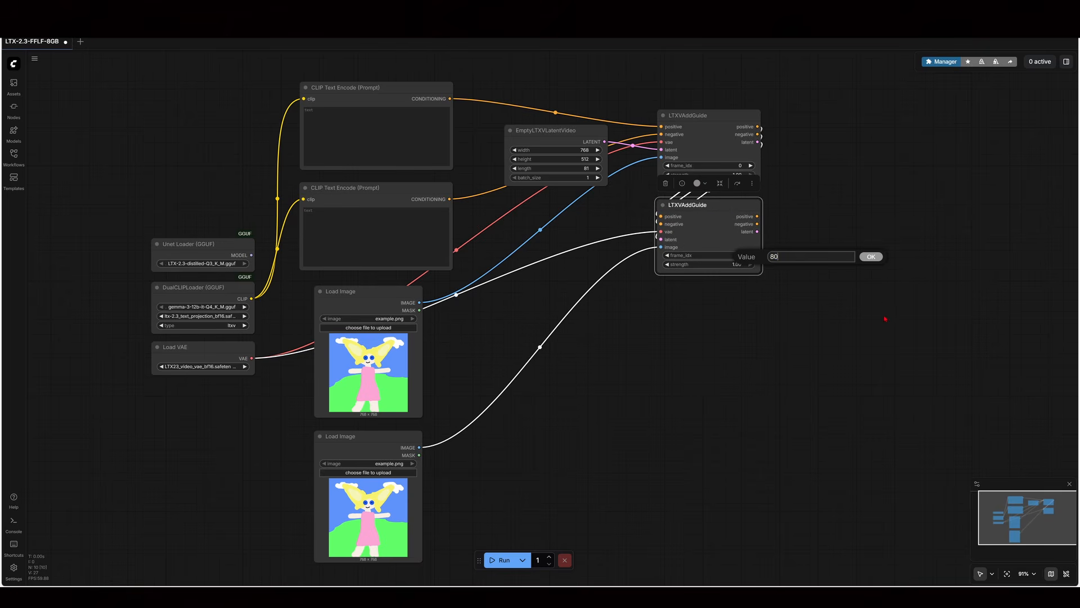
left_click(874, 258)
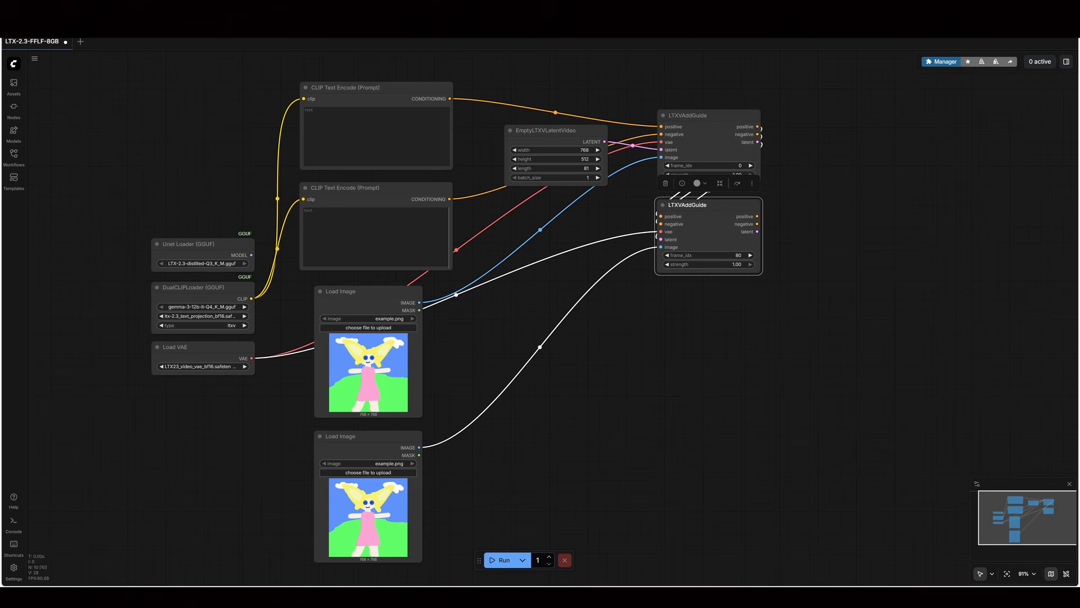
Add a KSampler node beside the LTXVAddGuide nodes, enlarge it and align it with them.
left_click_drag(826, 211, 683, 226)
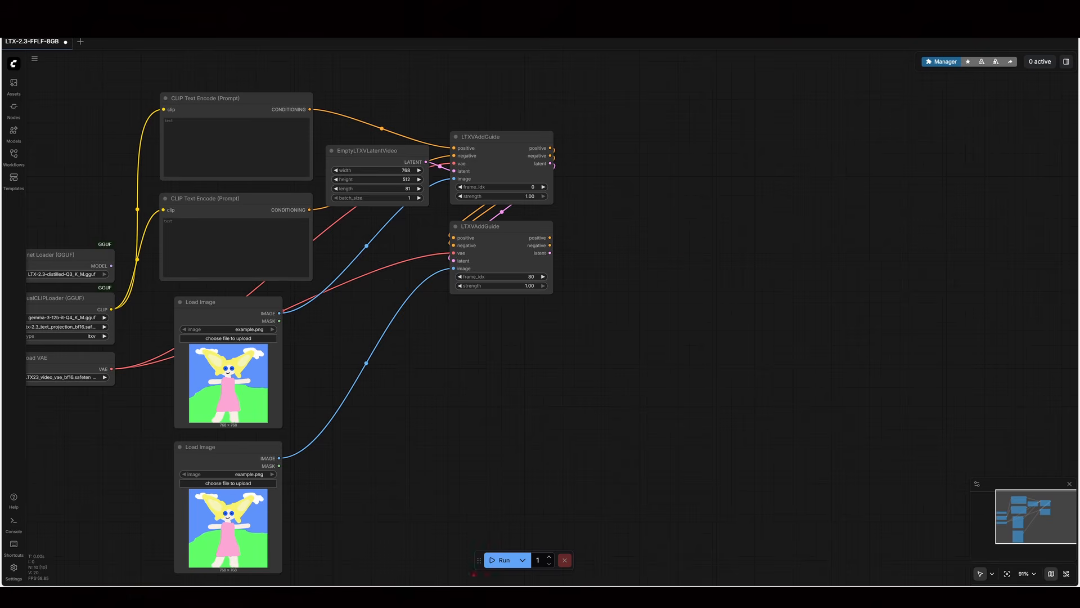
double_click(606, 170)
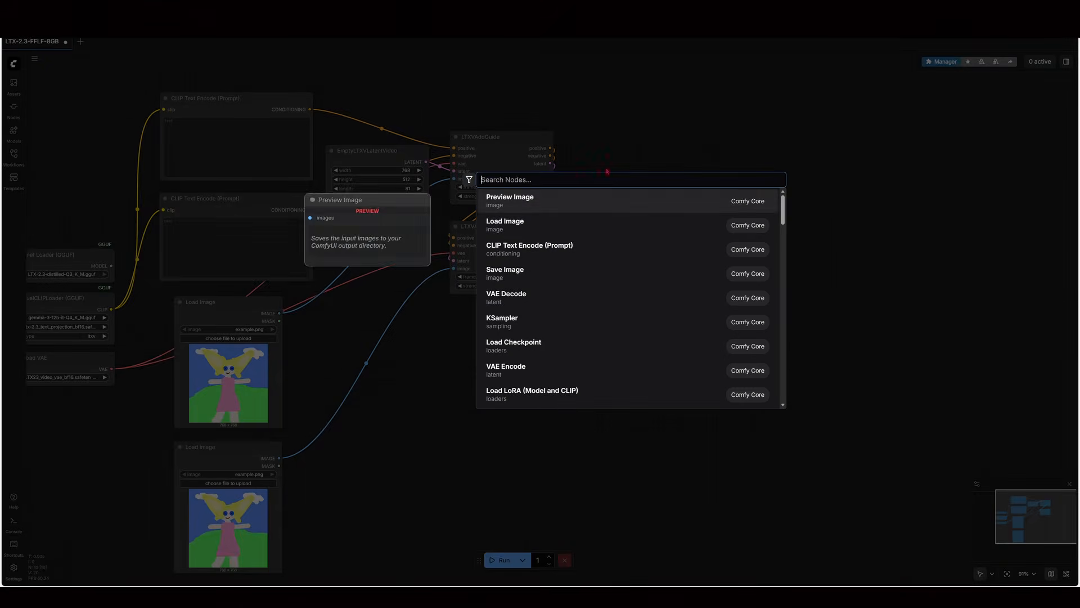
type("ksa")
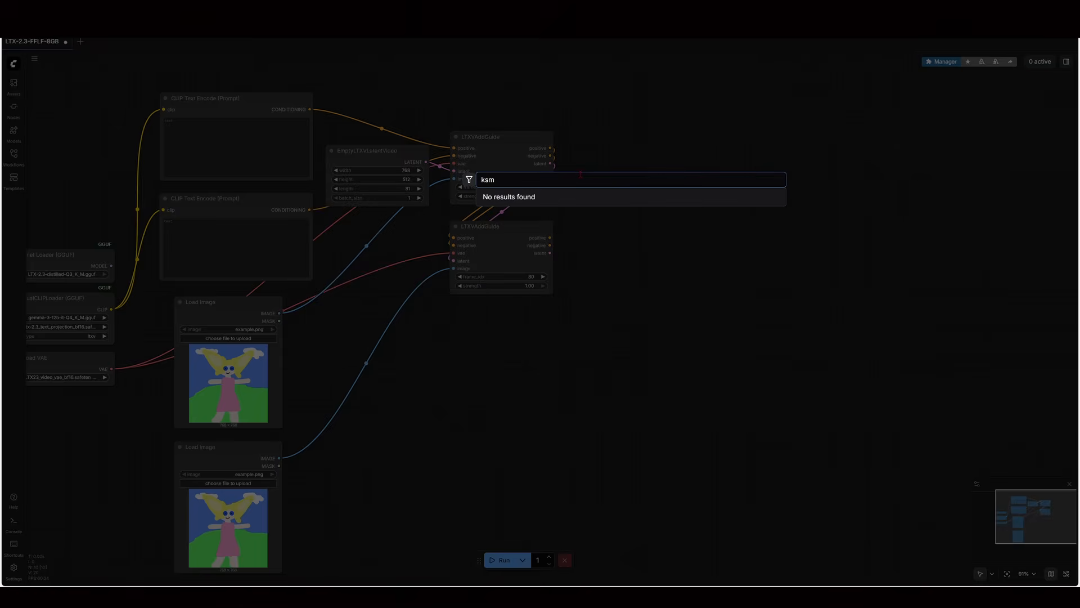
key("Return")
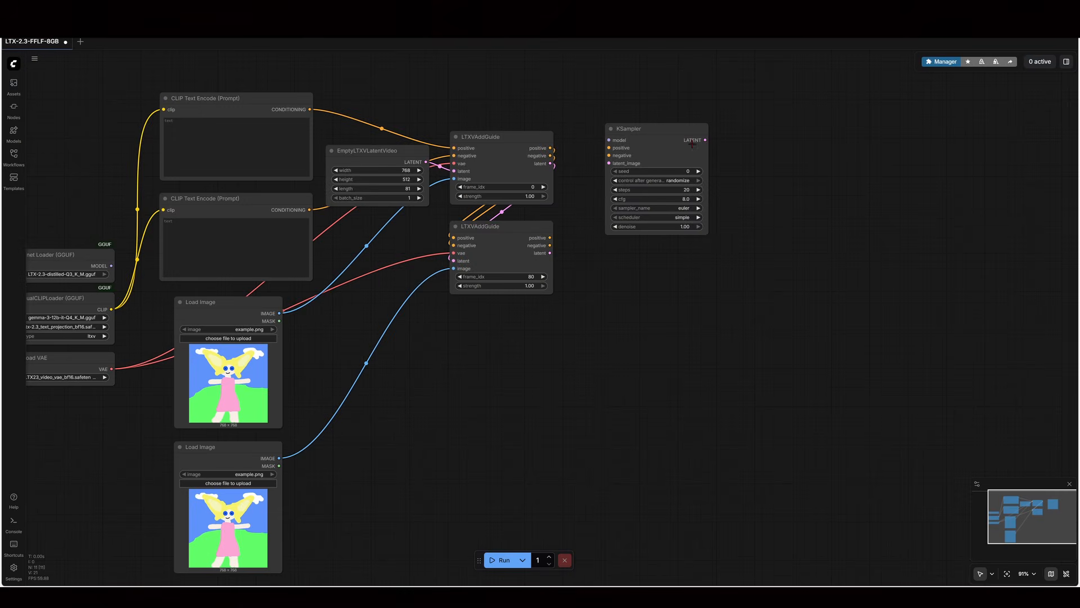
left_click_drag(707, 235, 754, 289)
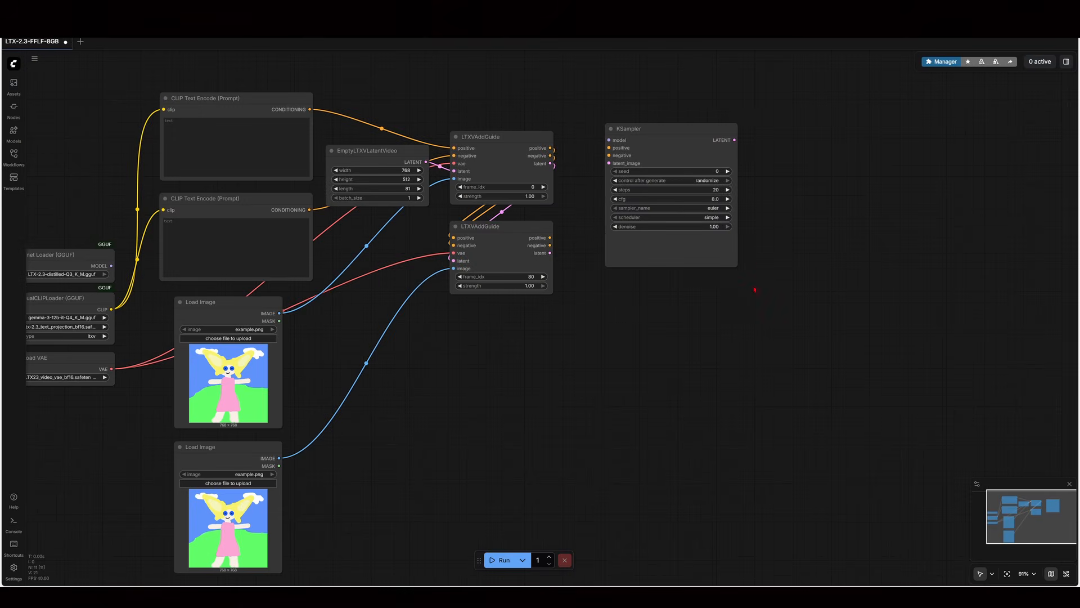
left_click_drag(755, 289, 778, 303)
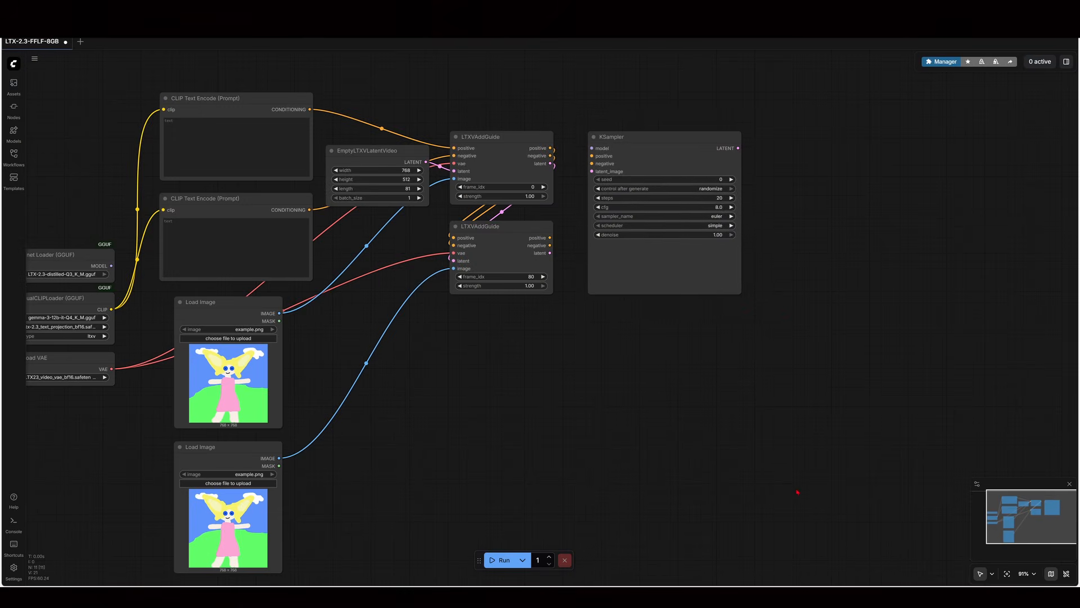
Connect the Unet Loader's model and the second LTXVAddGuide's positive, negative and latent outputs to the KSampler, and set control after generate to decrement.
left_click_drag(761, 489, 800, 493)
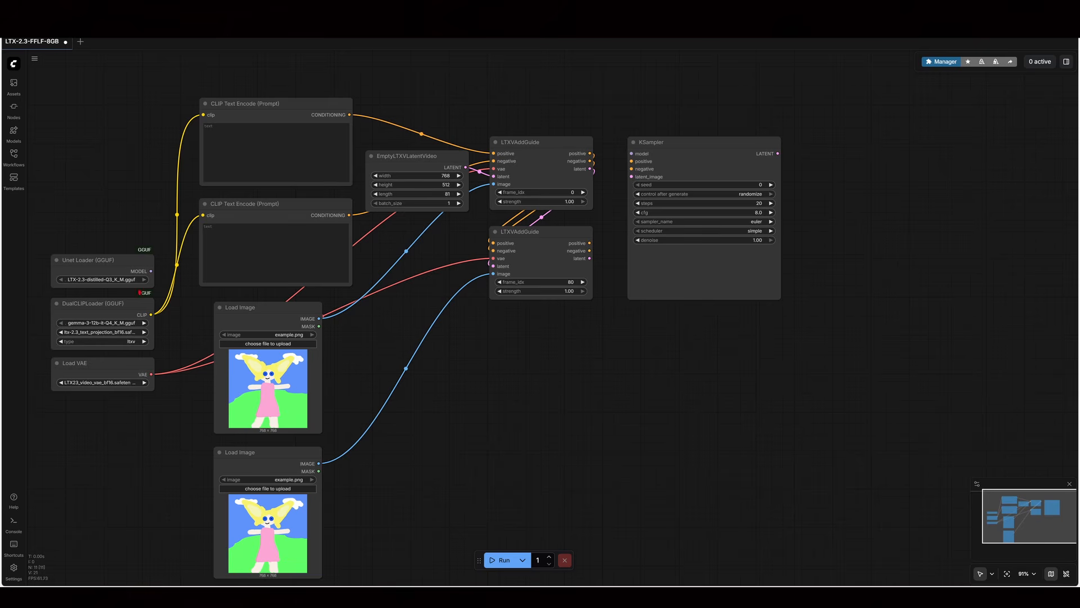
left_click_drag(151, 271, 632, 154)
left_click_drag(561, 295, 603, 229)
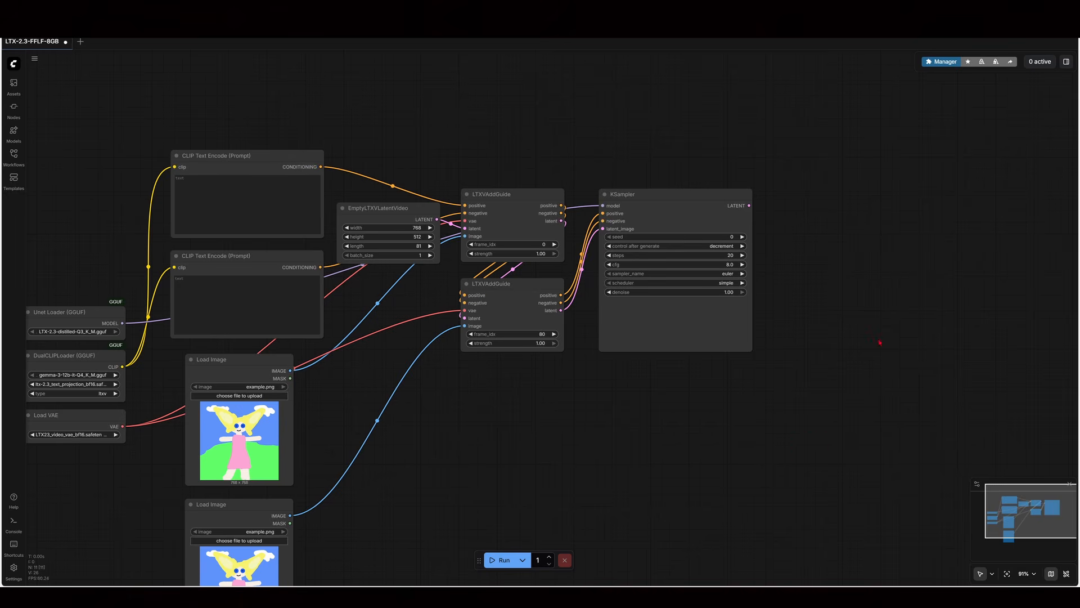
Add a VAE Decode (Tiled) node beyond the KSampler, connecting its samples to the KSampler's latent output and its vae to Load VAE.
scroll(665, 195, "down", 1)
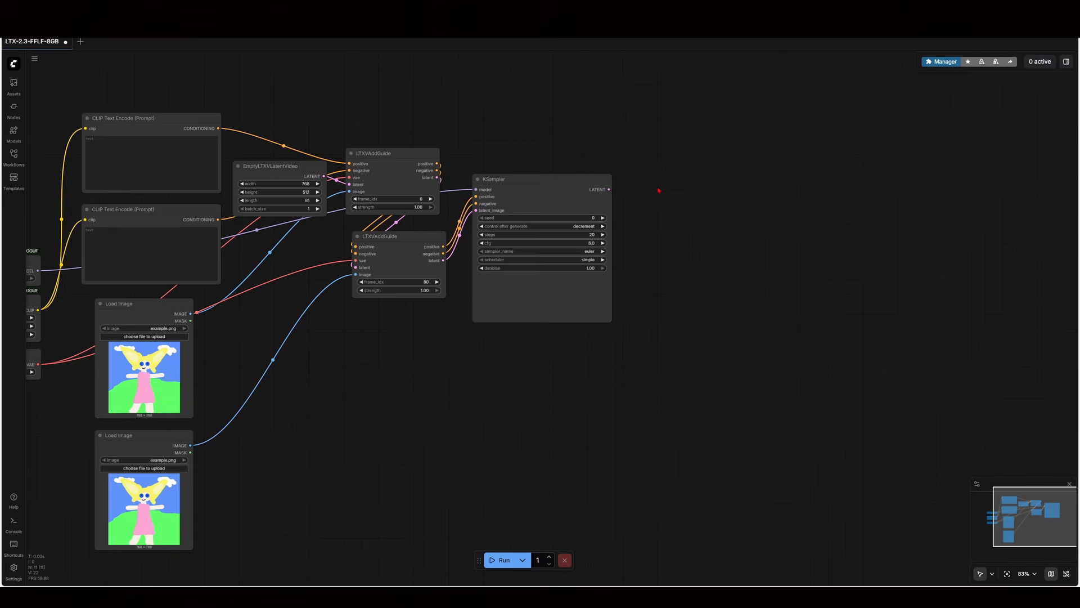
double_click(658, 186)
type("vae decod")
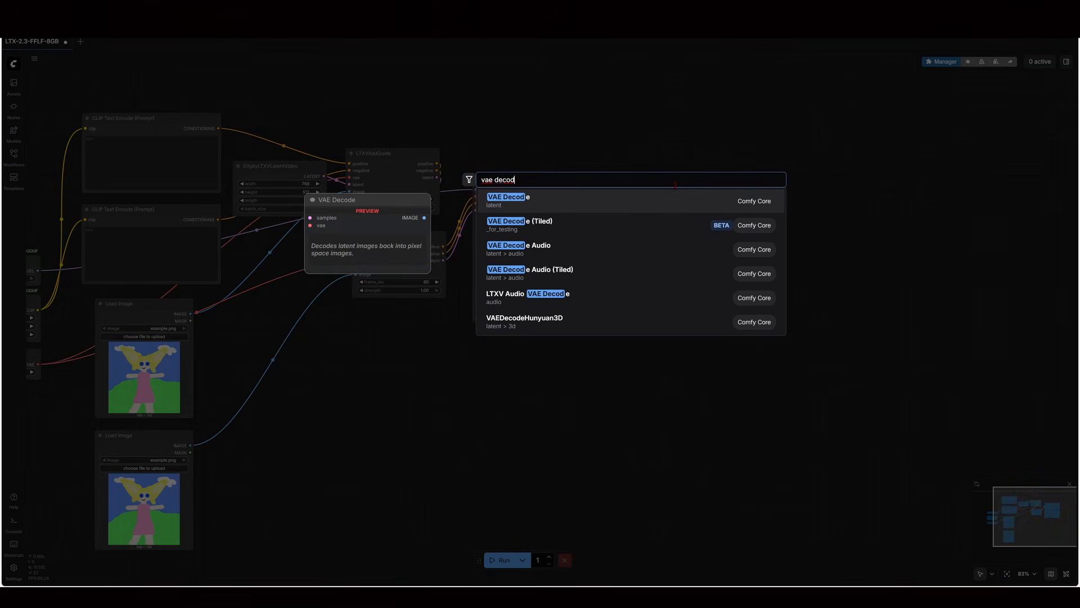
key("Down")
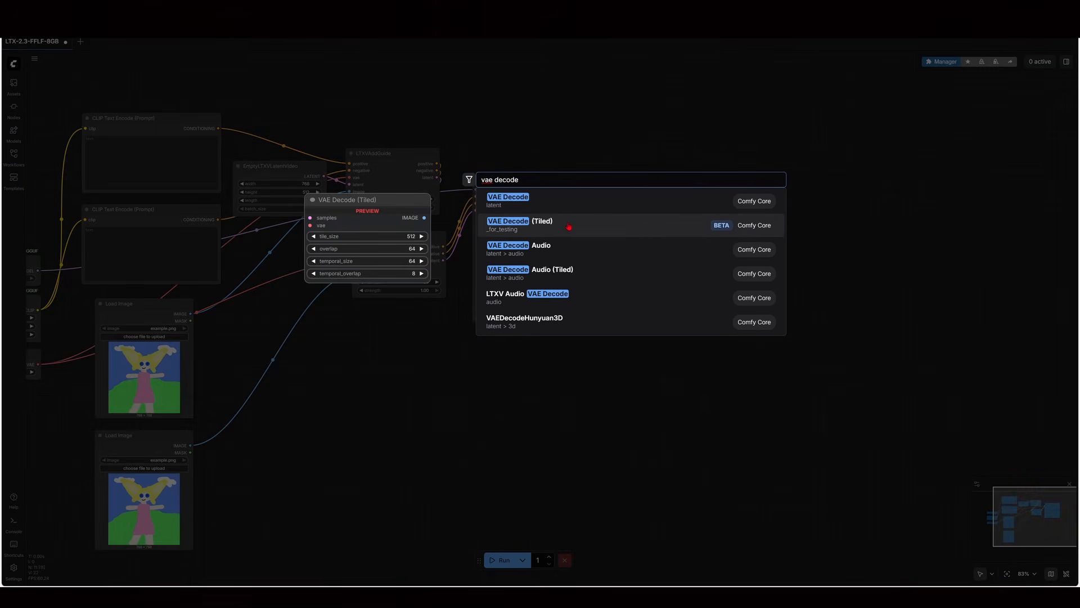
key("Return")
left_click_drag(624, 199, 609, 190)
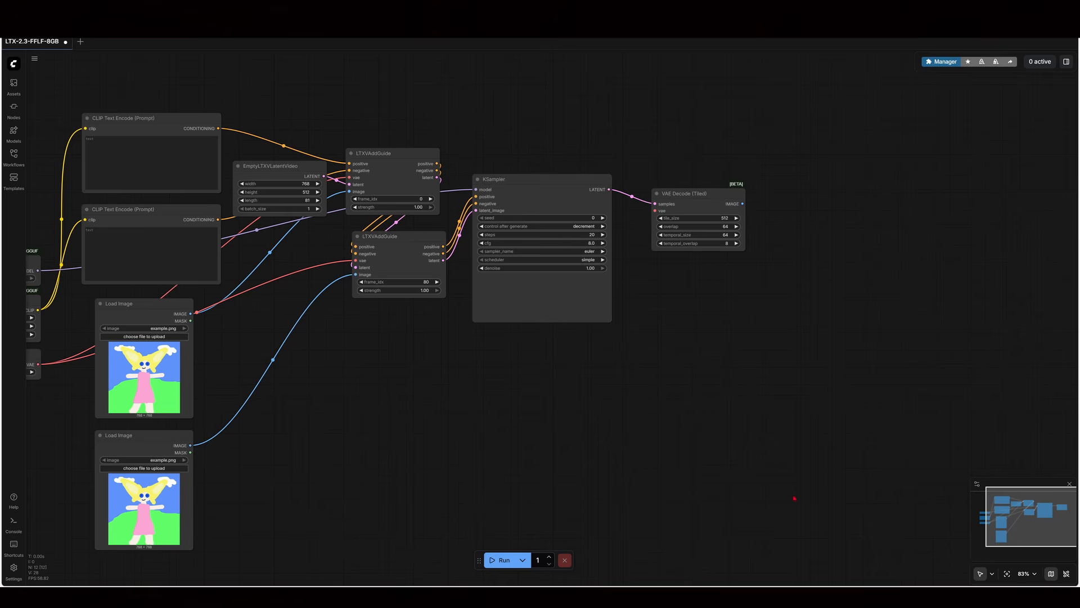
left_click_drag(795, 498, 978, 434)
left_click_drag(474, 465, 630, 463)
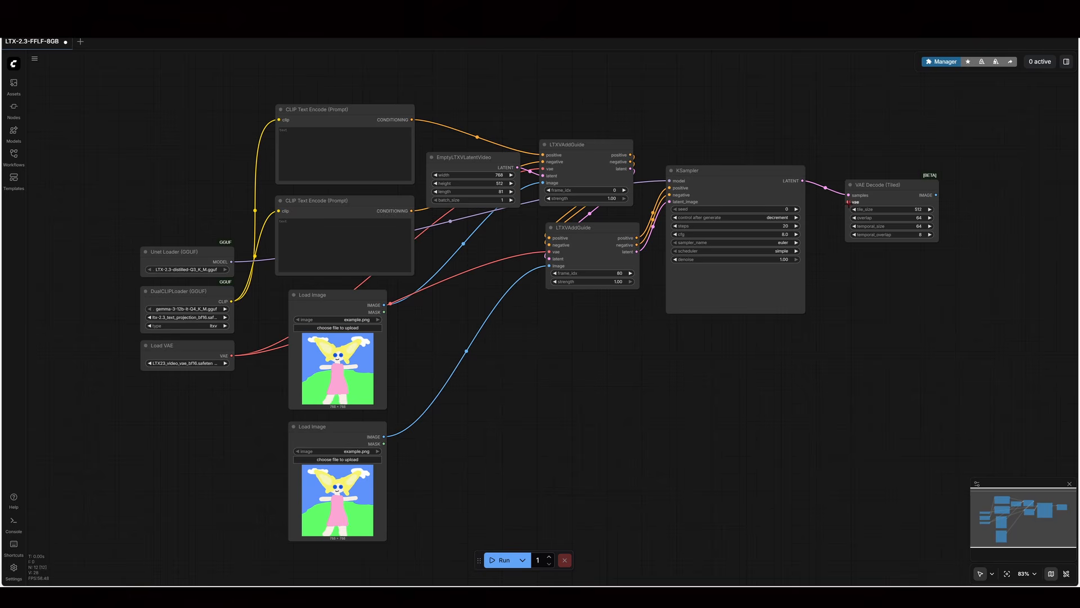
left_click_drag(848, 203, 232, 355)
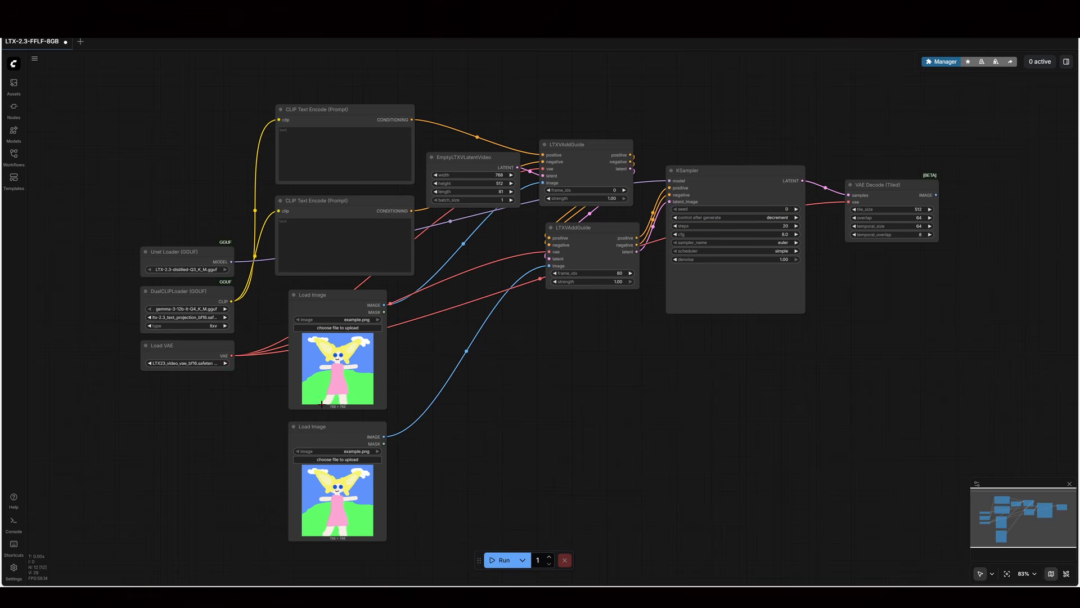
Search the available nodes for "video com" to find a video combine node.
left_click_drag(898, 461, 602, 488)
double_click(695, 224)
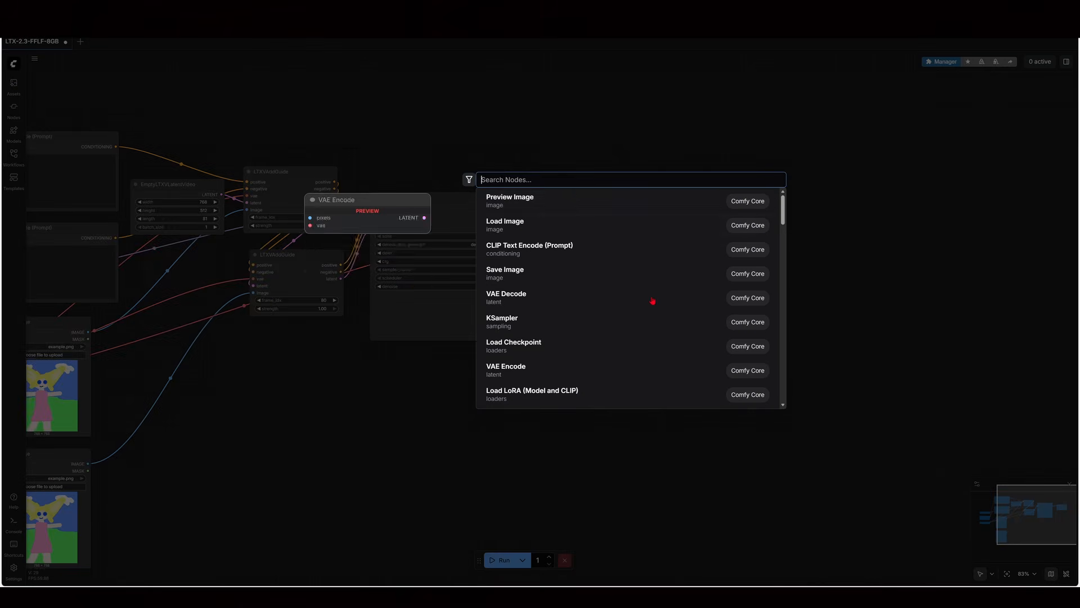
type("video")
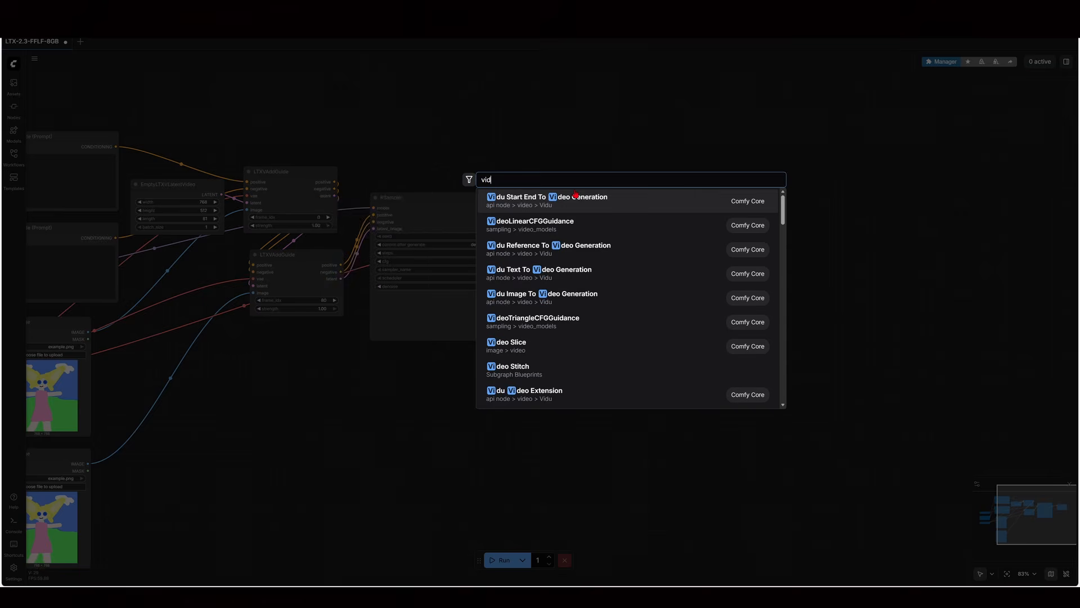
type(" com")
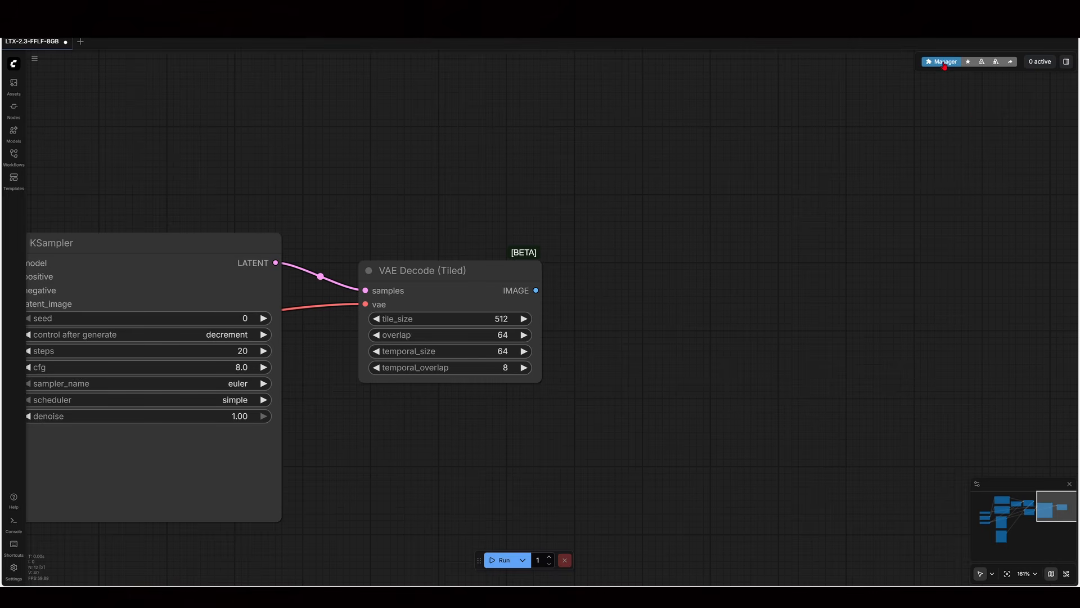
Install the latest version of the ComfyUI-VideoHelperSuite custom node pack, found by searching "videohel", and return to the workflow.
left_click(944, 64)
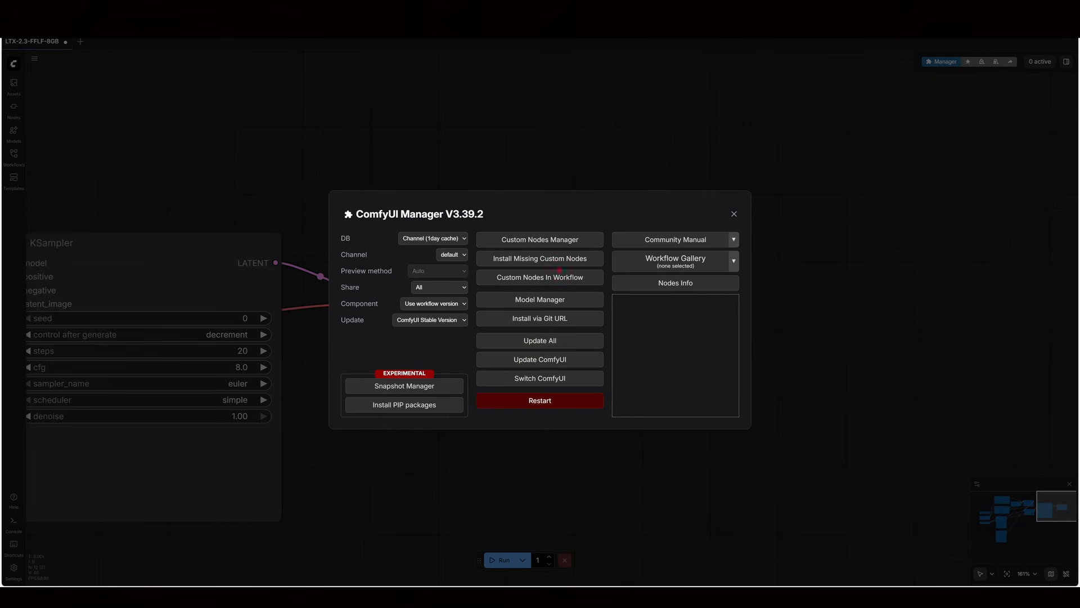
left_click(558, 240)
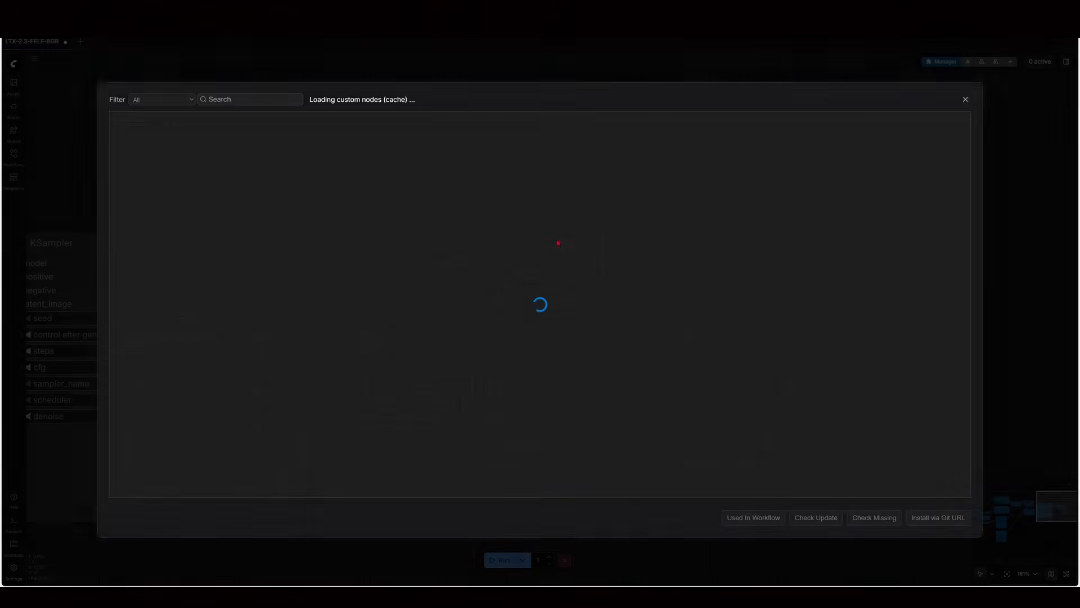
left_click(244, 99)
type("video")
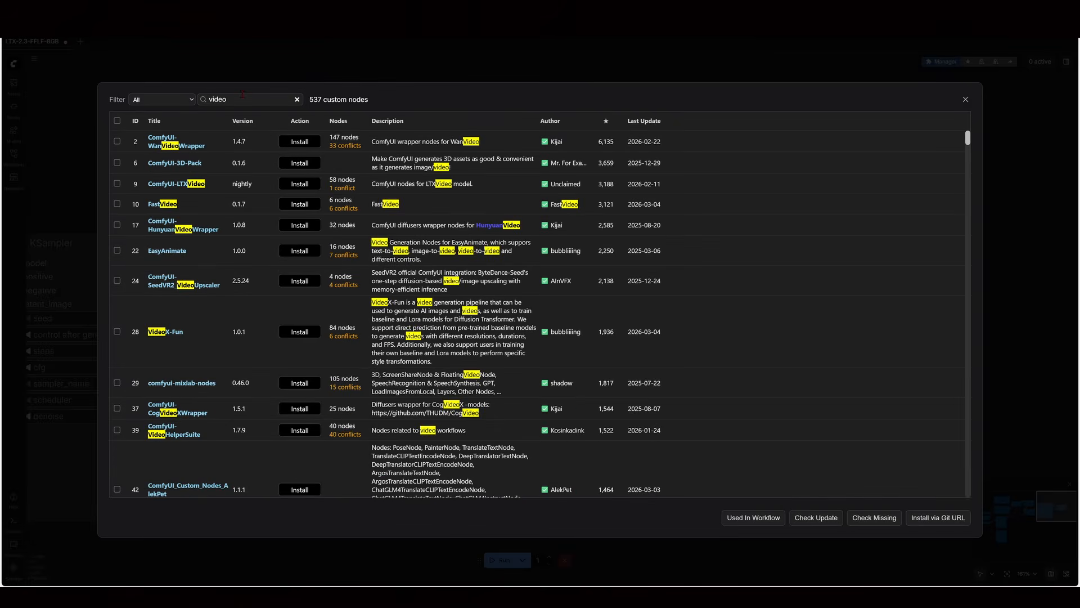
type("h")
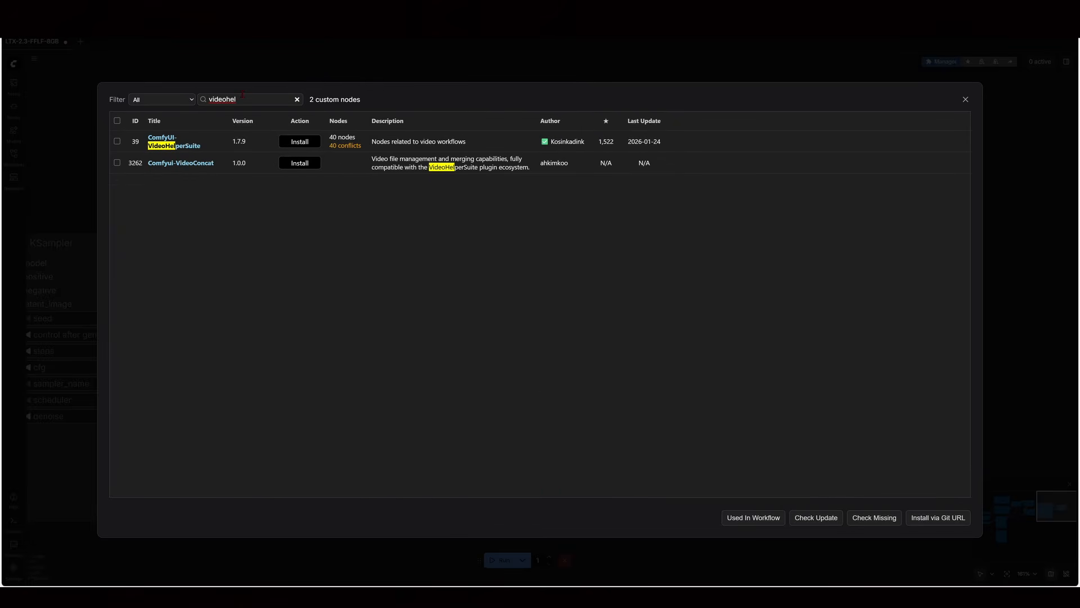
type("el")
left_click(300, 141)
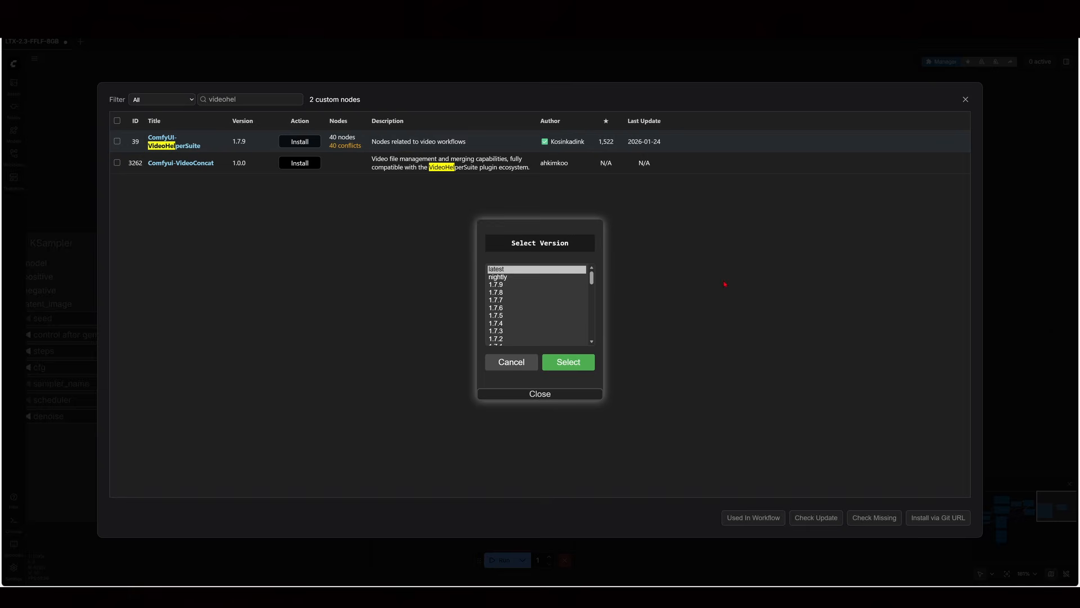
left_click(585, 362)
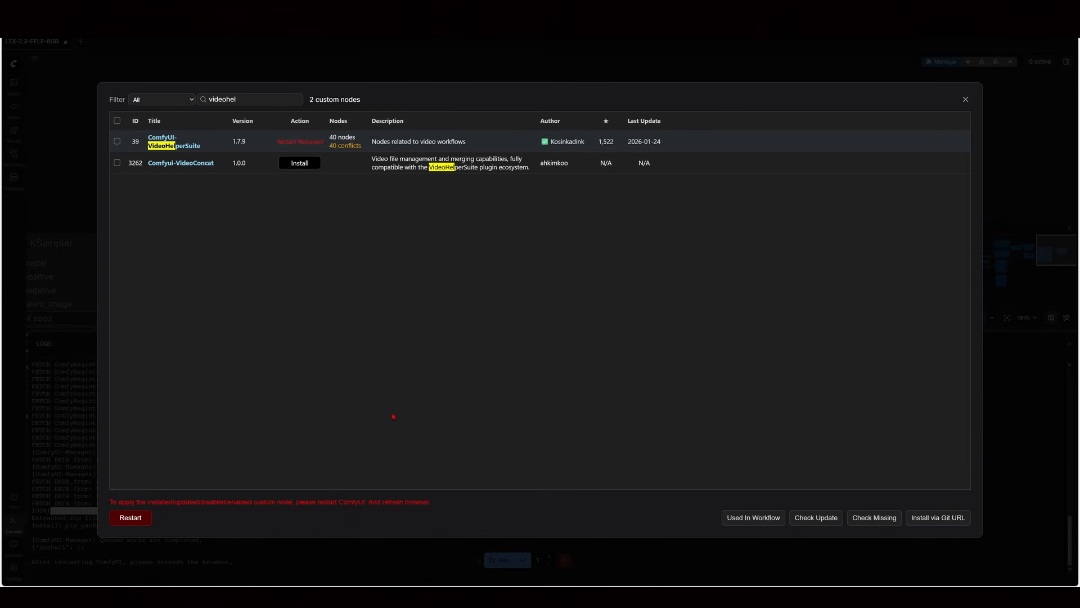
key("Escape")
key("Escape")
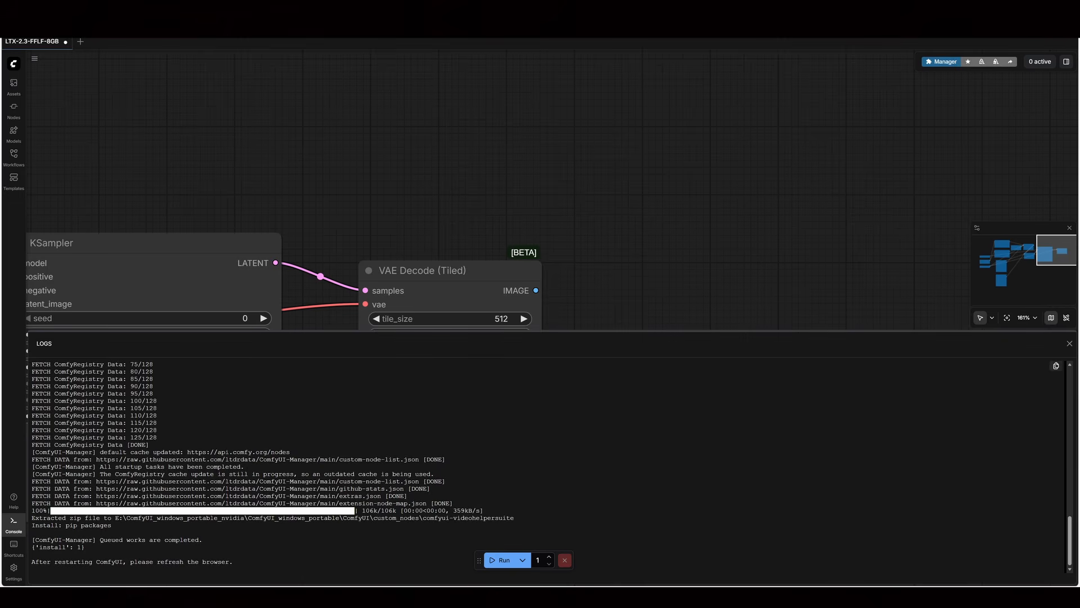
Restart ComfyUI by closing its command window and running run_nvidia_gpu.bat from the portable folder.
mouse_move(663, 597)
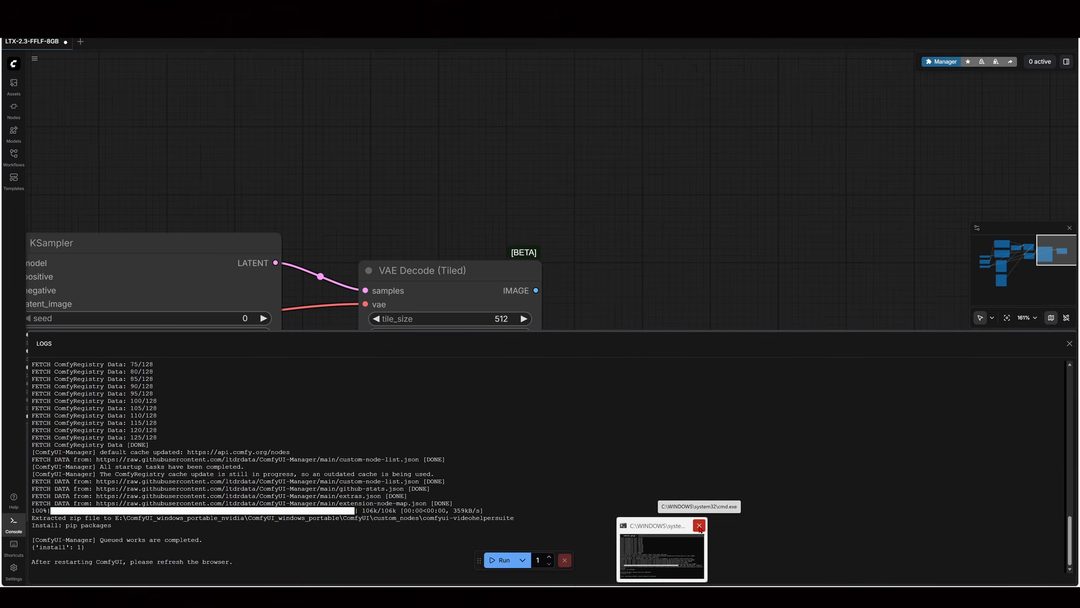
left_click(701, 525)
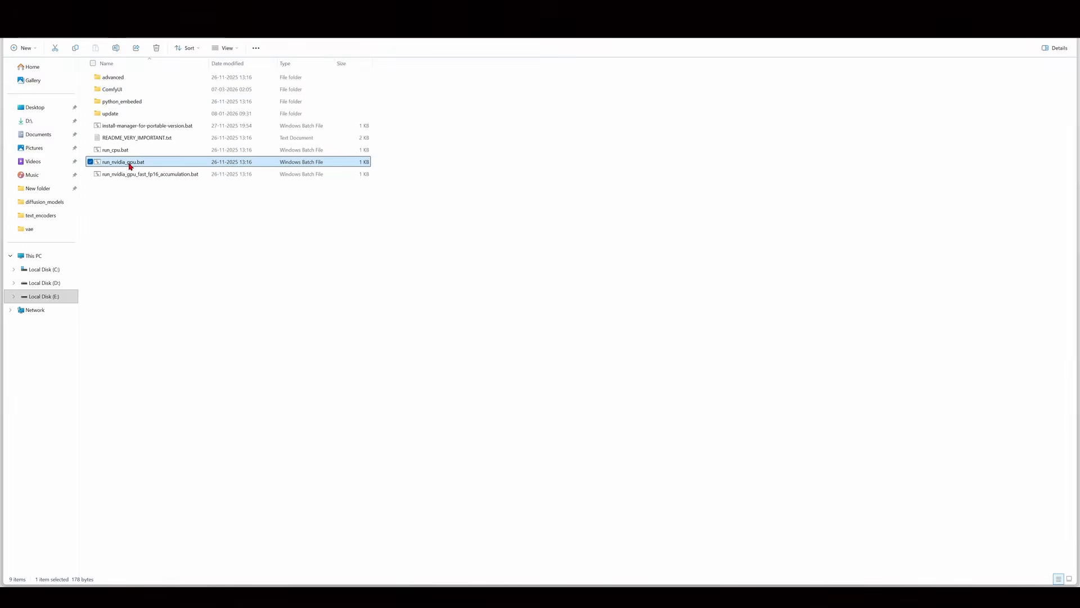
double_click(127, 162)
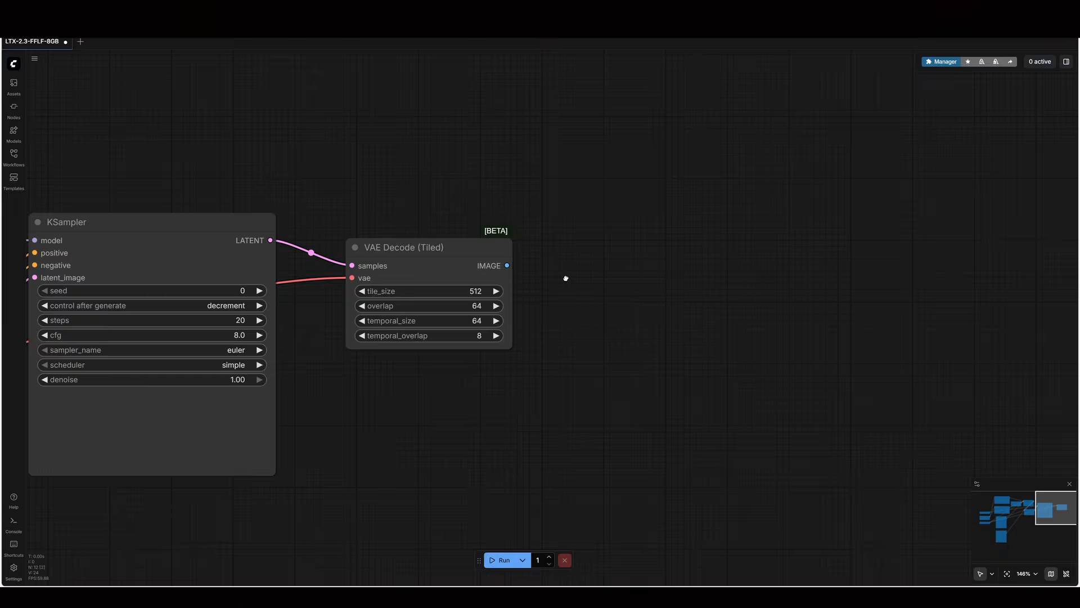
Add a Video Combine node beyond VAE Decode (Tiled) and connect the decoder's IMAGE output to its images input.
double_click(566, 278)
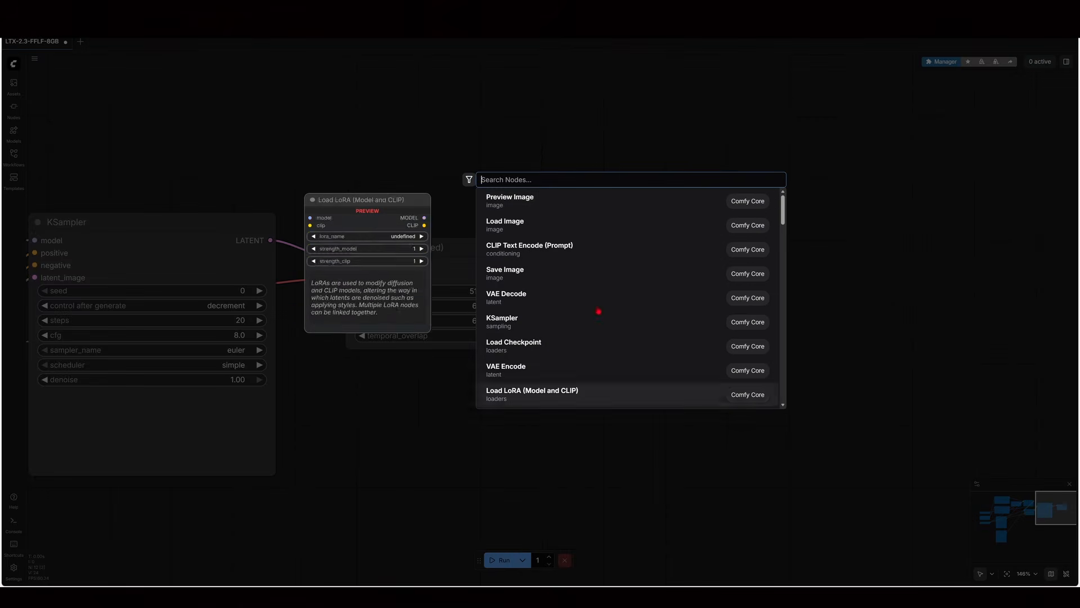
type("video com")
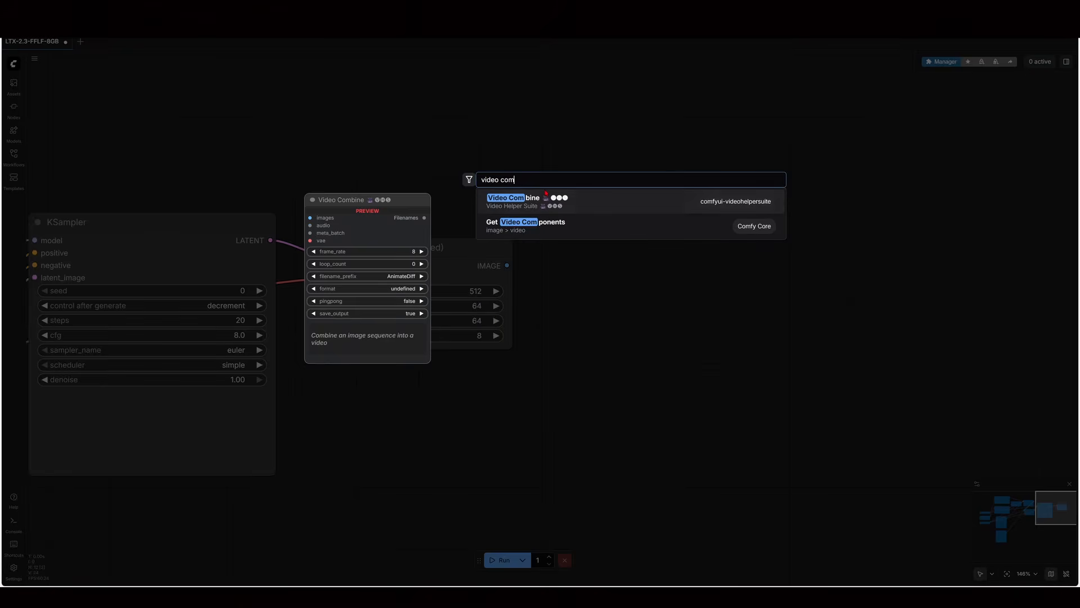
left_click(576, 206)
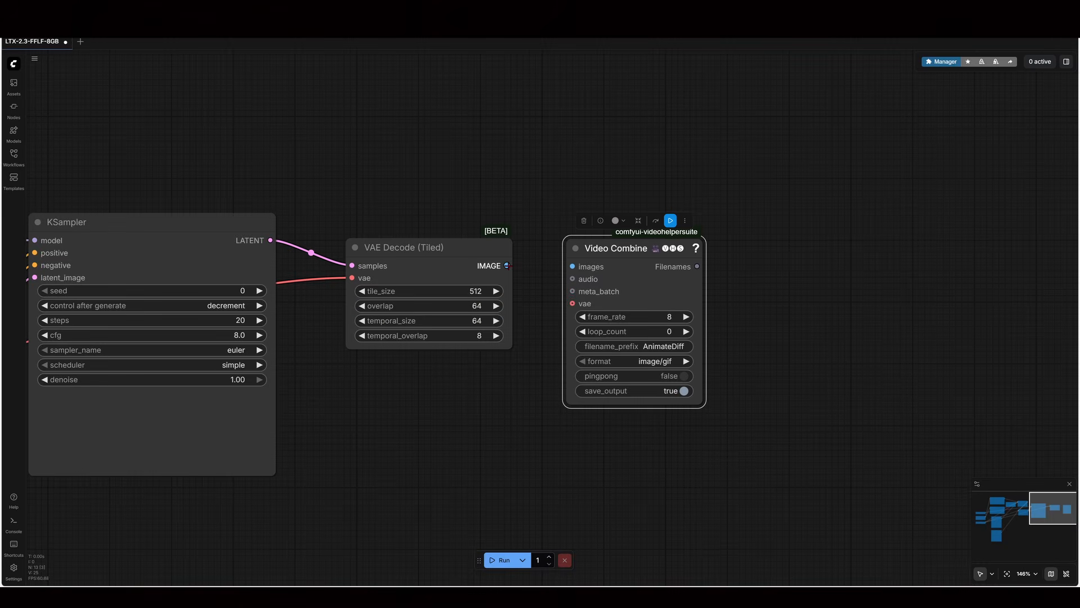
left_click_drag(507, 265, 572, 267)
left_click(594, 434)
Set the Video Combine node's format to video/h264-mp4 and its frame rate to 24.
left_click(652, 362)
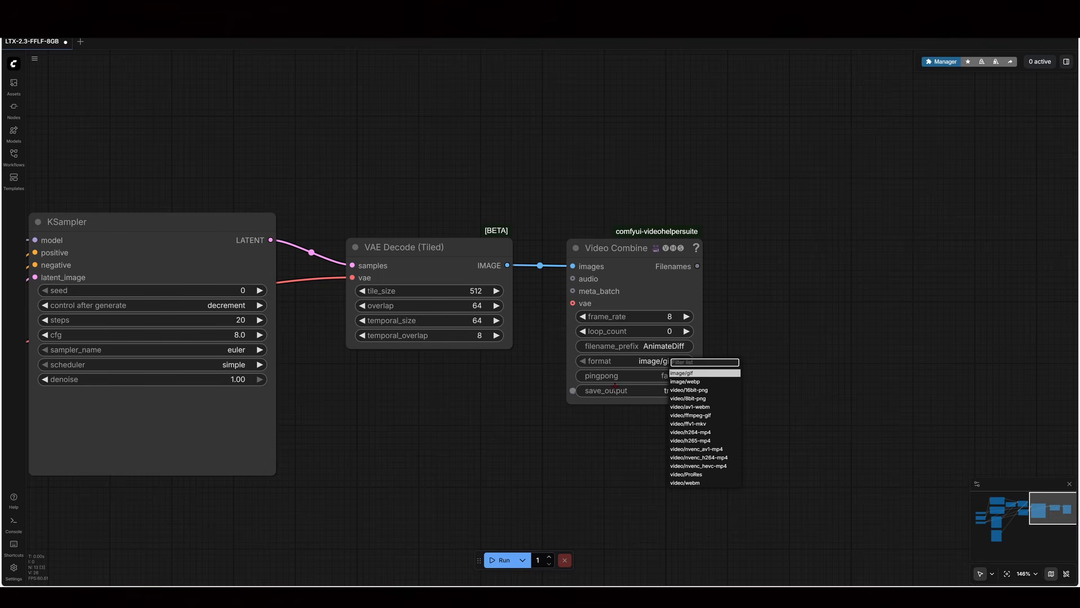
left_click(697, 433)
left_click(667, 317)
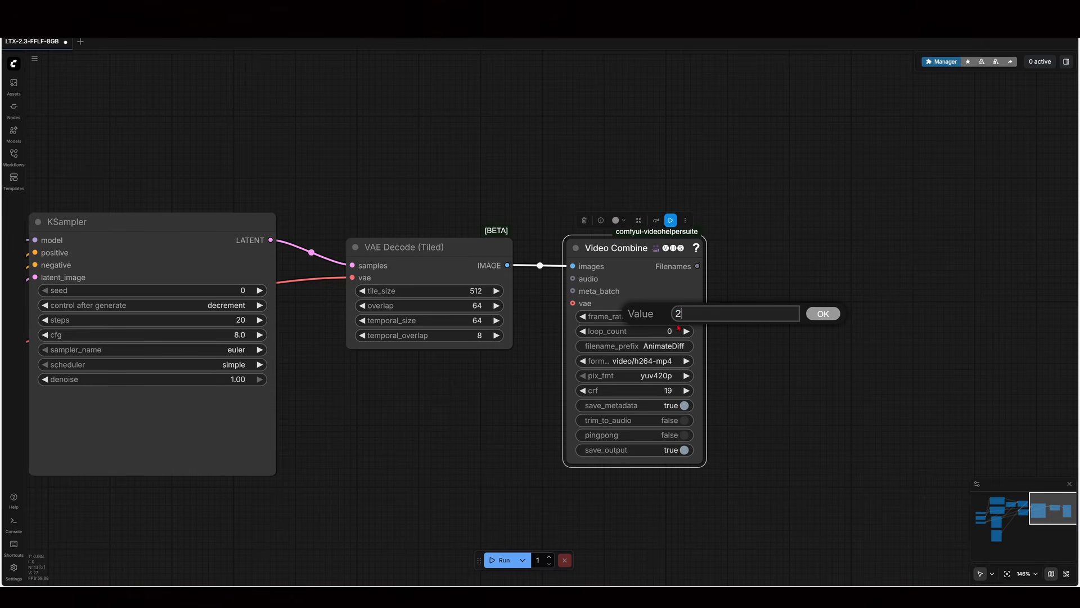
left_click(829, 319)
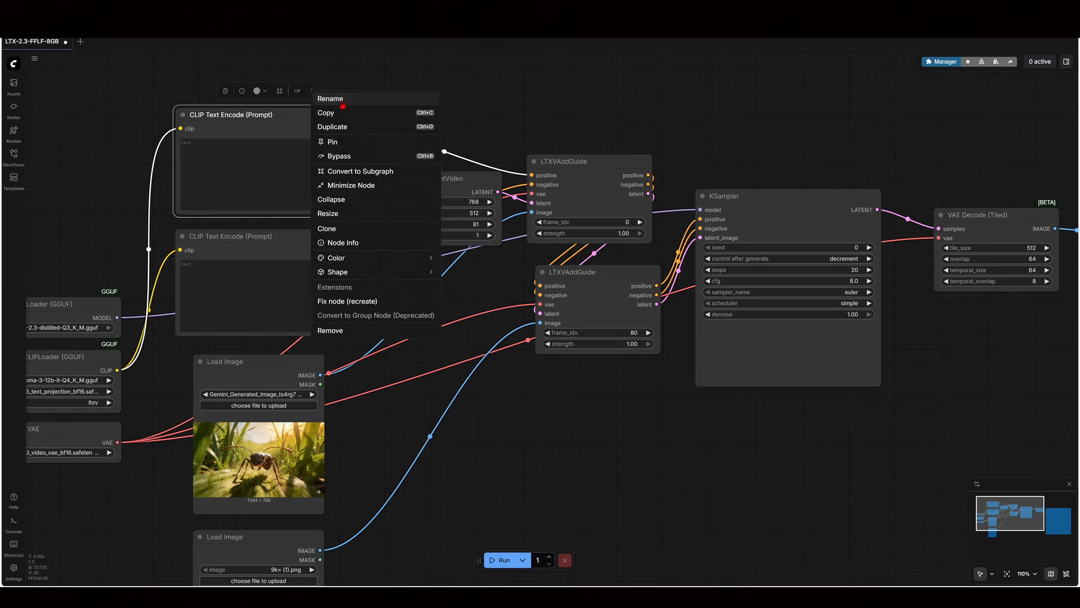
Rename the upper CLIP Text Encode node as Positive Prompt and color it green.
left_click(332, 94)
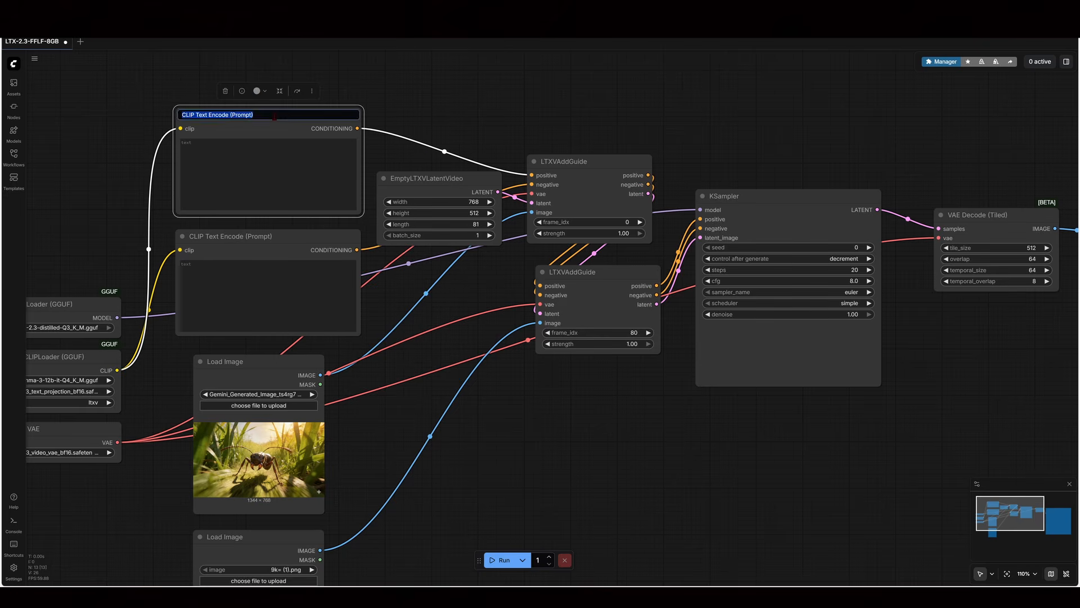
type("Positive Prompt")
key("Return")
left_click(257, 90)
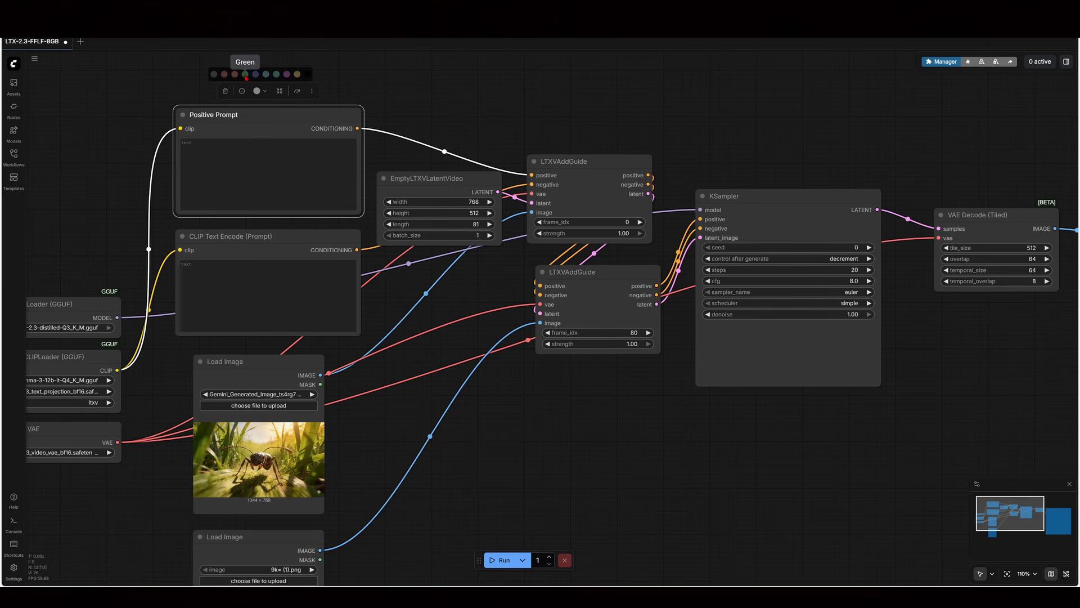
left_click(245, 77)
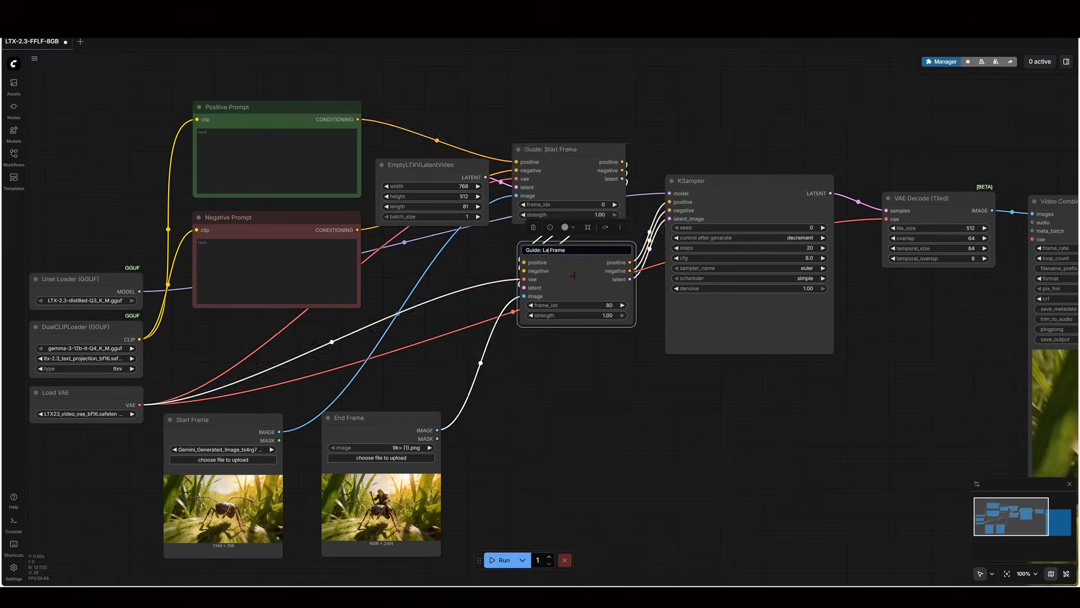
scroll(234, 204, "down", 4)
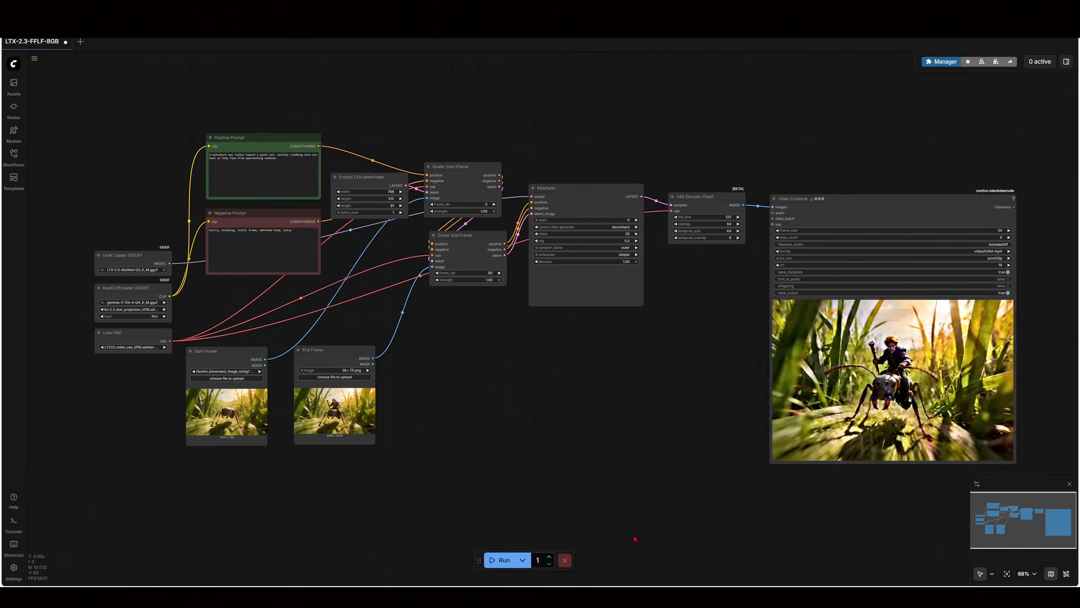
mouse_move(712, 471)
left_mouse_down()
mouse_move(677, 437)
mouse_move(715, 452)
left_mouse_up()
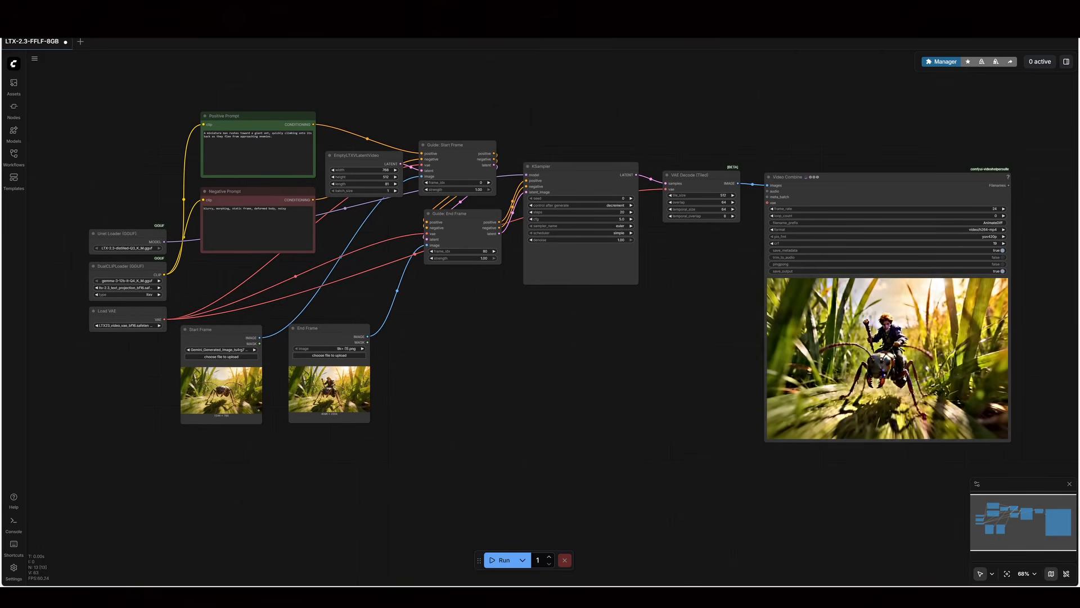
left_click_drag(783, 498, 789, 520)
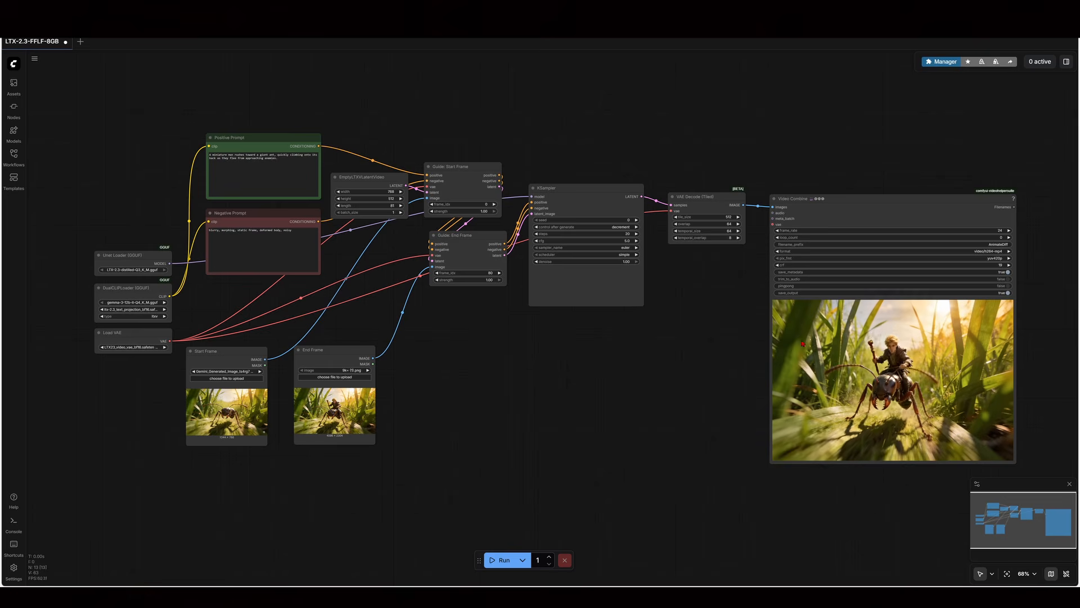
left_click_drag(691, 459, 728, 465)
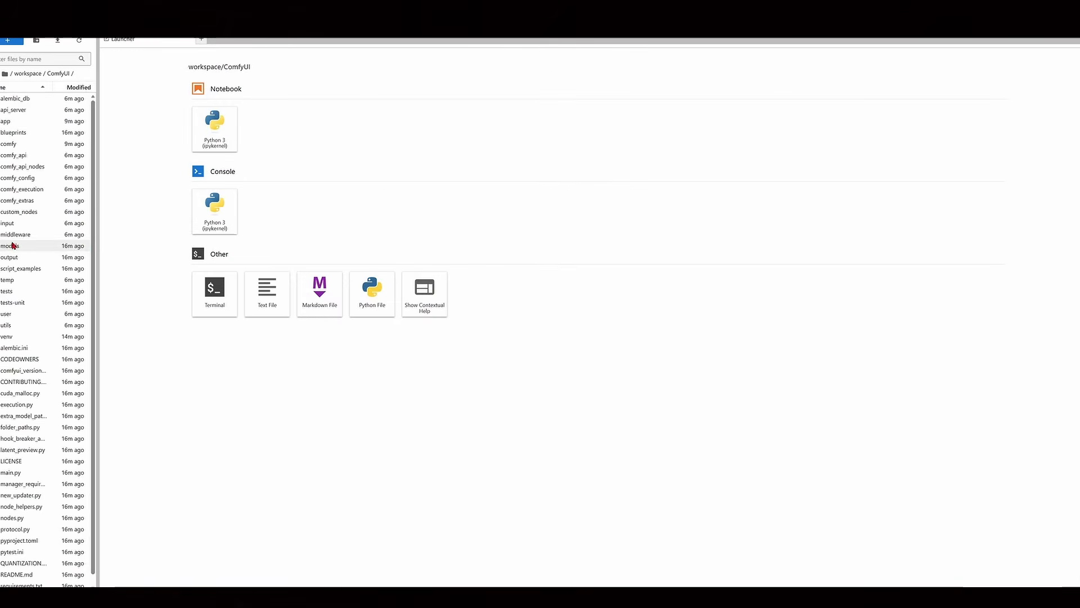
Switch to the JupyterLab file browser, open ComfyUI's models folder and select the checkpoints folder.
left_click(12, 245)
double_click(11, 246)
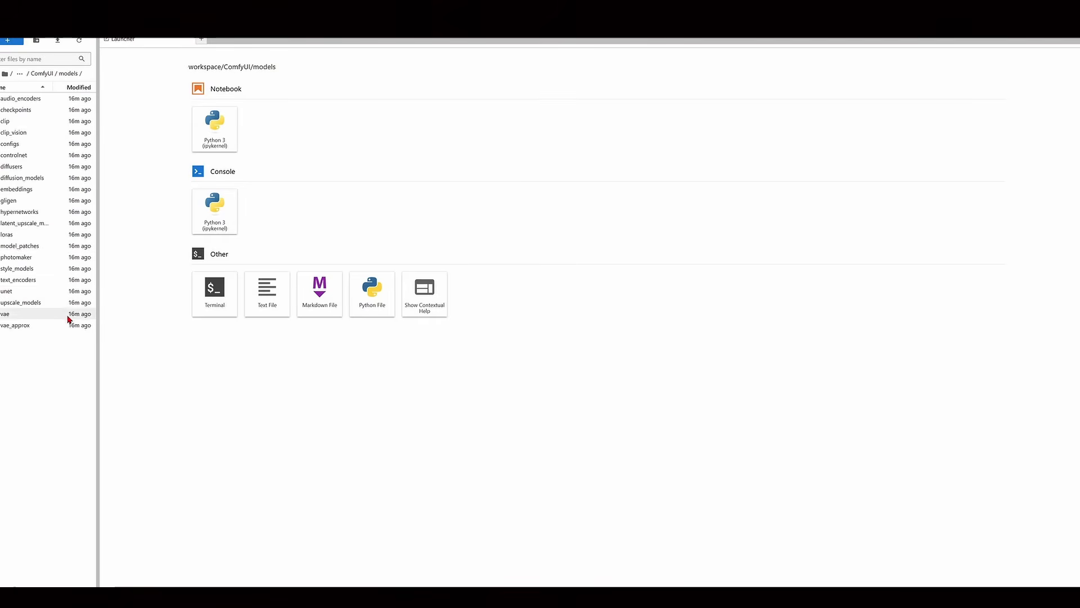
left_click(24, 112)
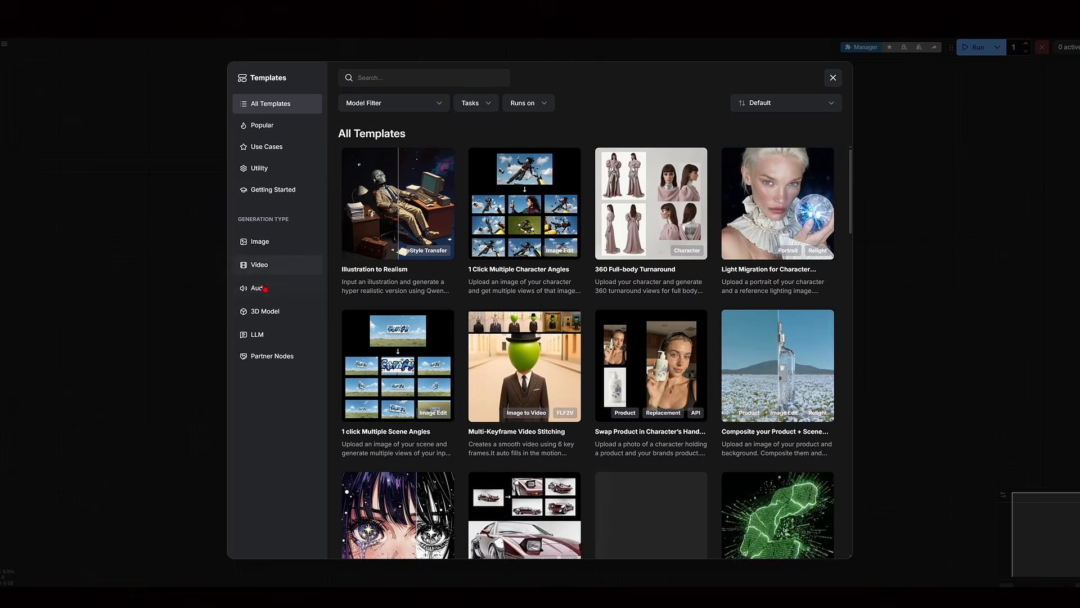
Show ComfyUI's video templates sorted by newest and open the LTX-2.3: Text to Video template.
left_click(282, 312)
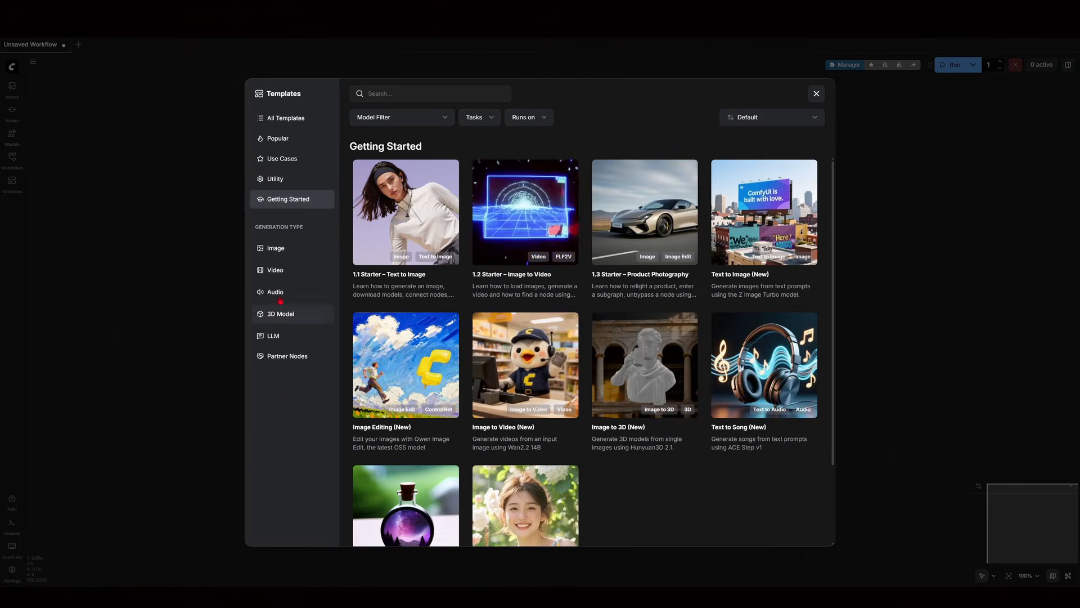
left_click(275, 270)
left_click(772, 117)
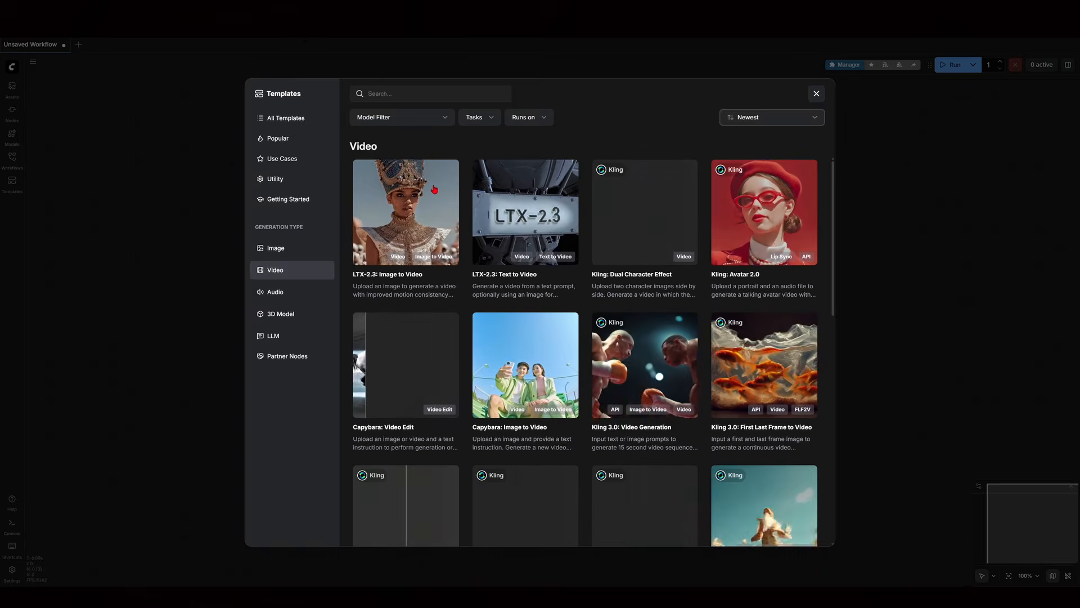
left_click(416, 222)
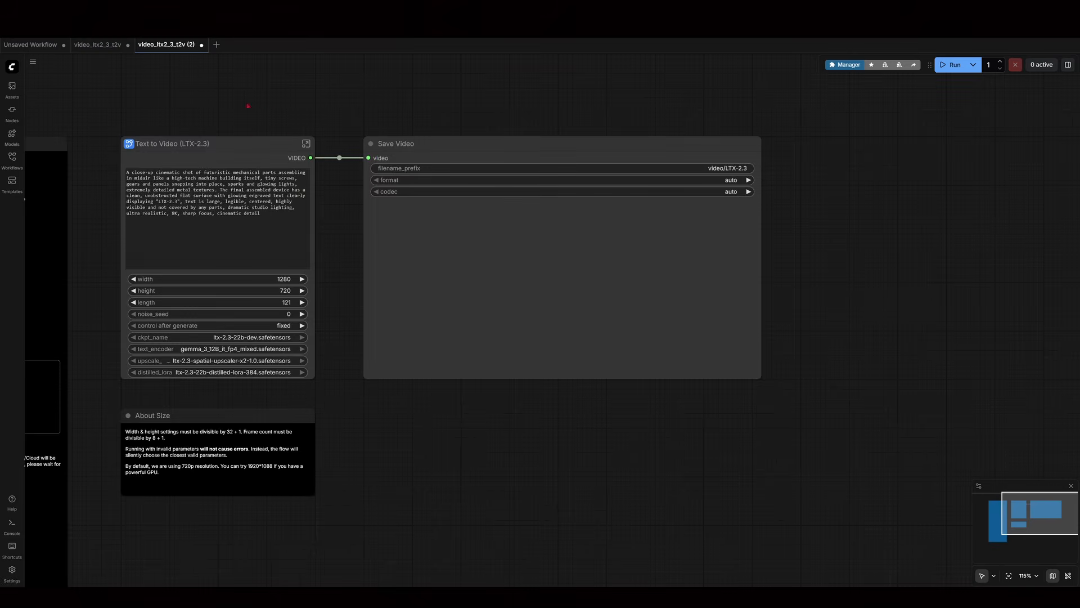
Review the template's model links and copy the download URL of the missing ltx-2.3-spatial-upscaler-x2-1.0.safetensors model.
left_click_drag(248, 105, 541, 118)
left_click_drag(253, 137, 319, 89)
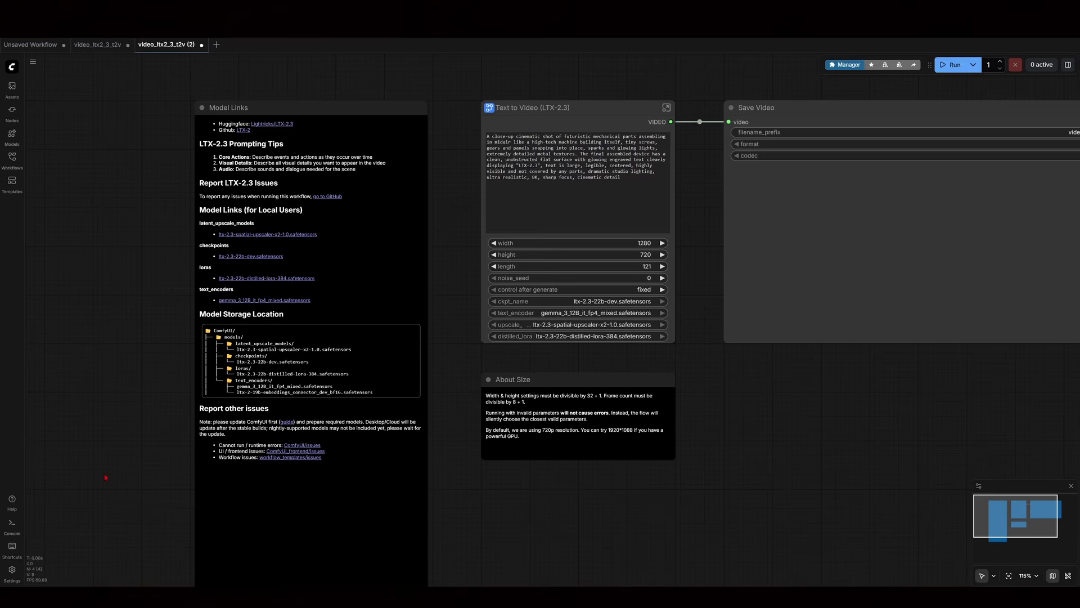
scroll(127, 380, "down", 1)
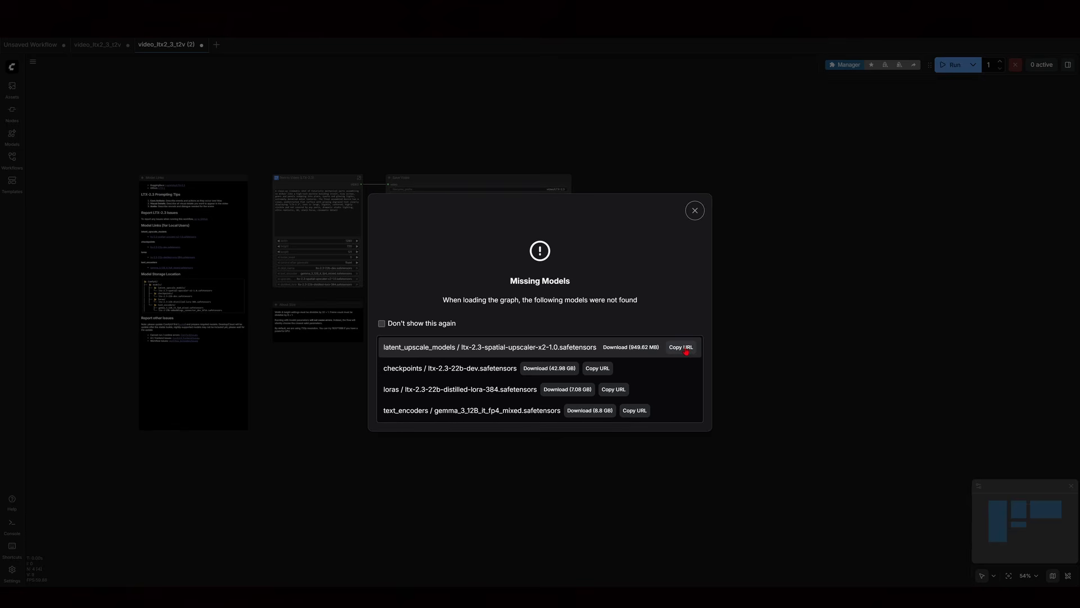
left_click(682, 347)
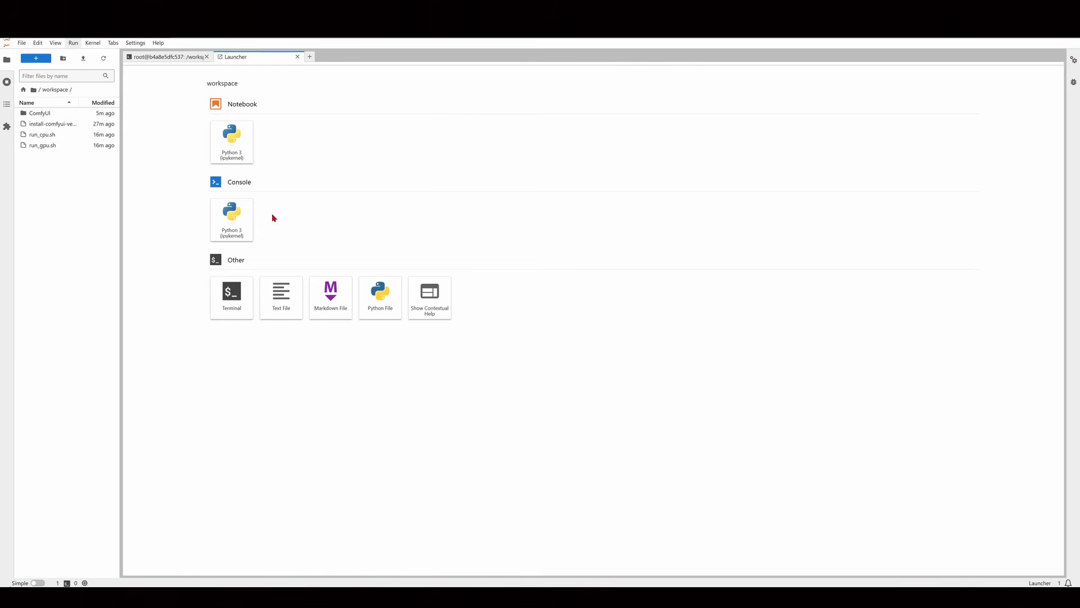
Switch to JupyterLab, open ComfyUI/models/latent_upscale_models in the workspace and start a terminal in that folder.
double_click(47, 115)
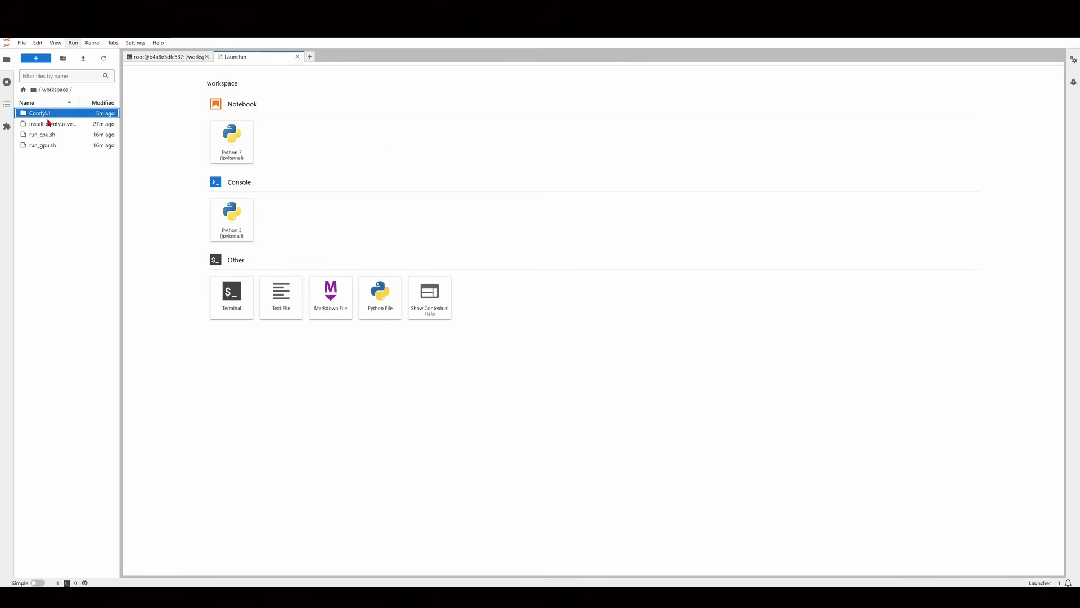
double_click(70, 252)
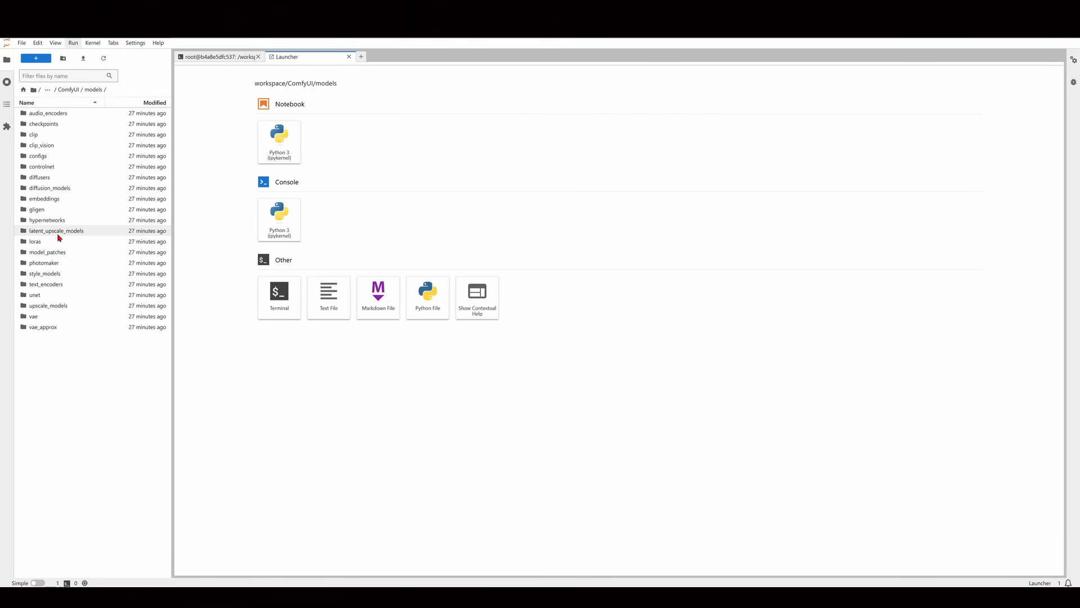
left_click(56, 236)
double_click(57, 236)
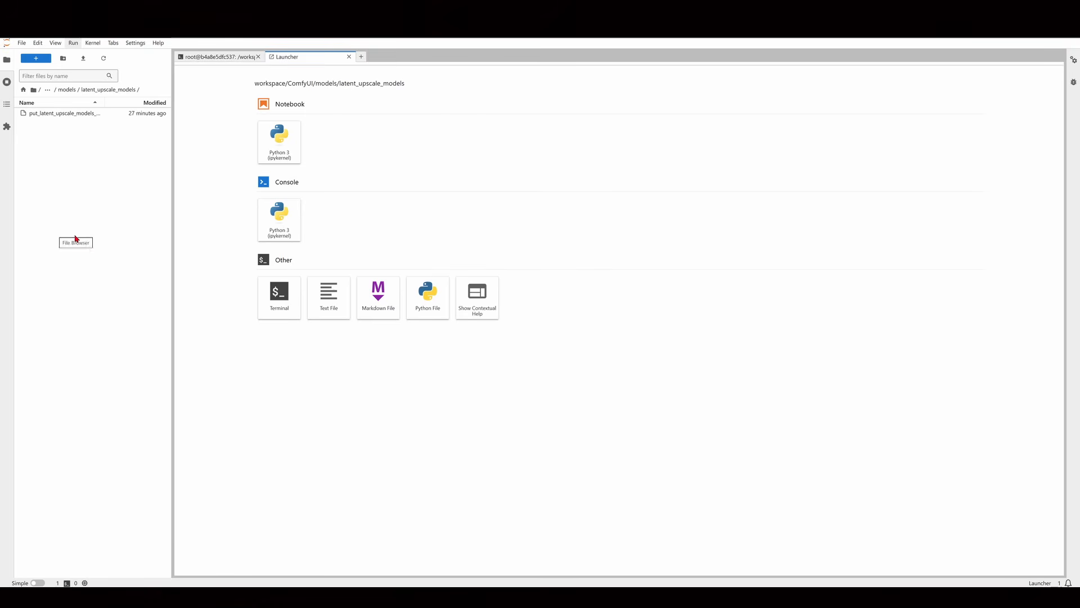
left_click(292, 309)
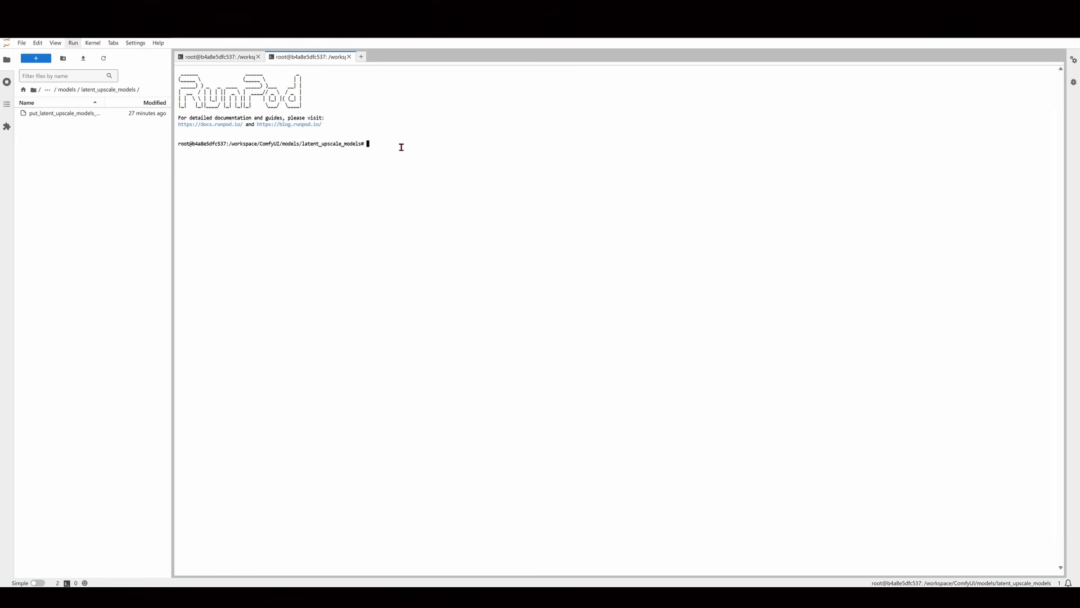
Download ltx-2.3-spatial-upscaler-x2-1.0.safetensors into the latent_upscale_models folder by running wget with the copied URL.
type("wget")
key("ctrl+v")
key("Return")
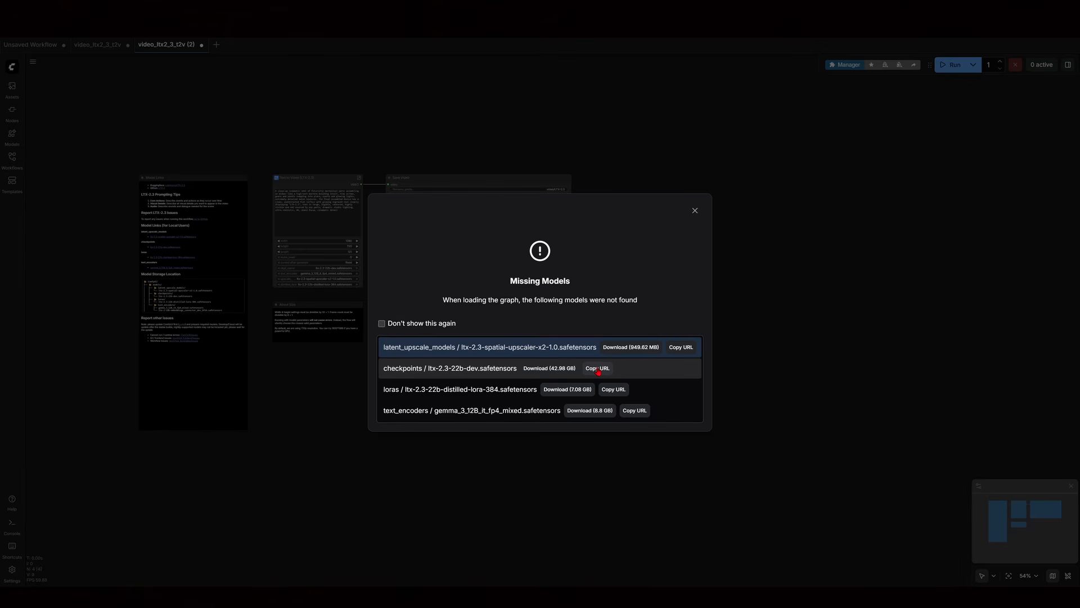
Copy the URL of the missing ltx-2.3-22b-dev.safetensors checkpoint, switch to JupyterLab and select the checkpoints folder inside workspace/ComfyUI/models.
left_click(598, 369)
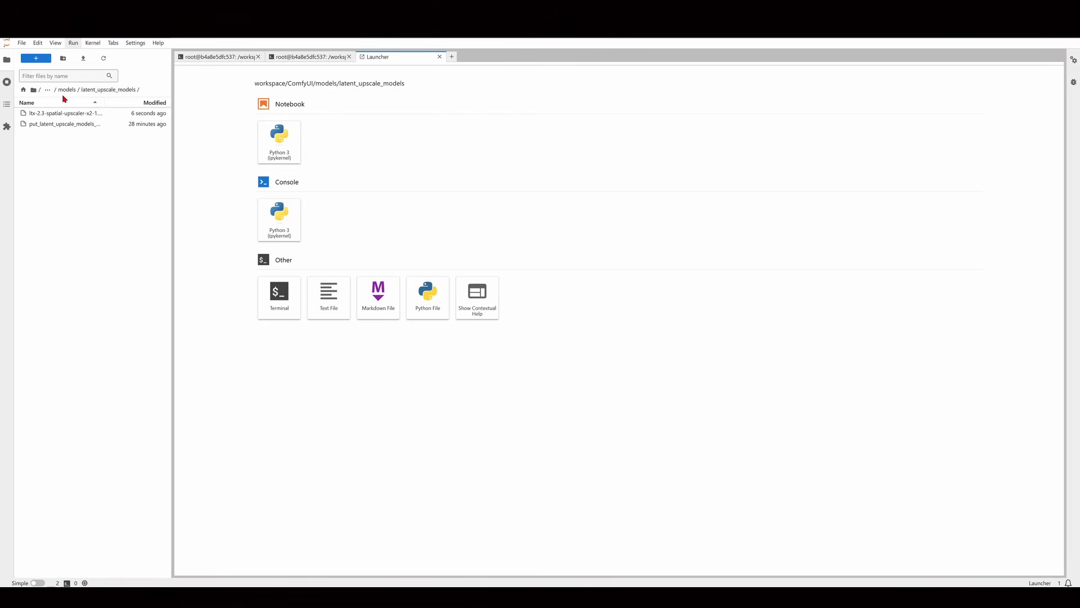
left_click(103, 91)
double_click(43, 113)
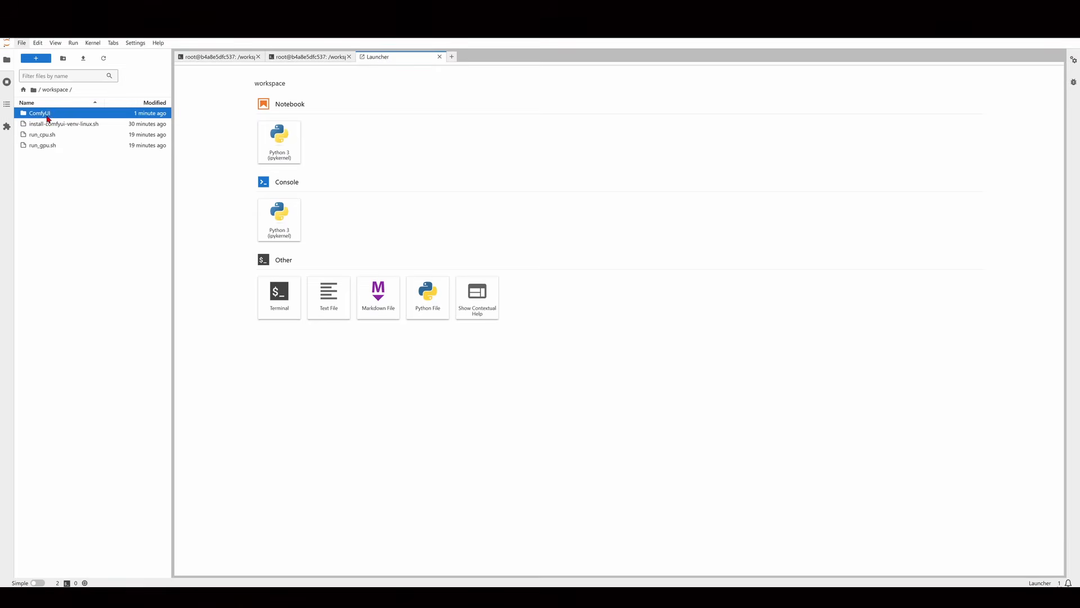
left_click(46, 255)
double_click(45, 255)
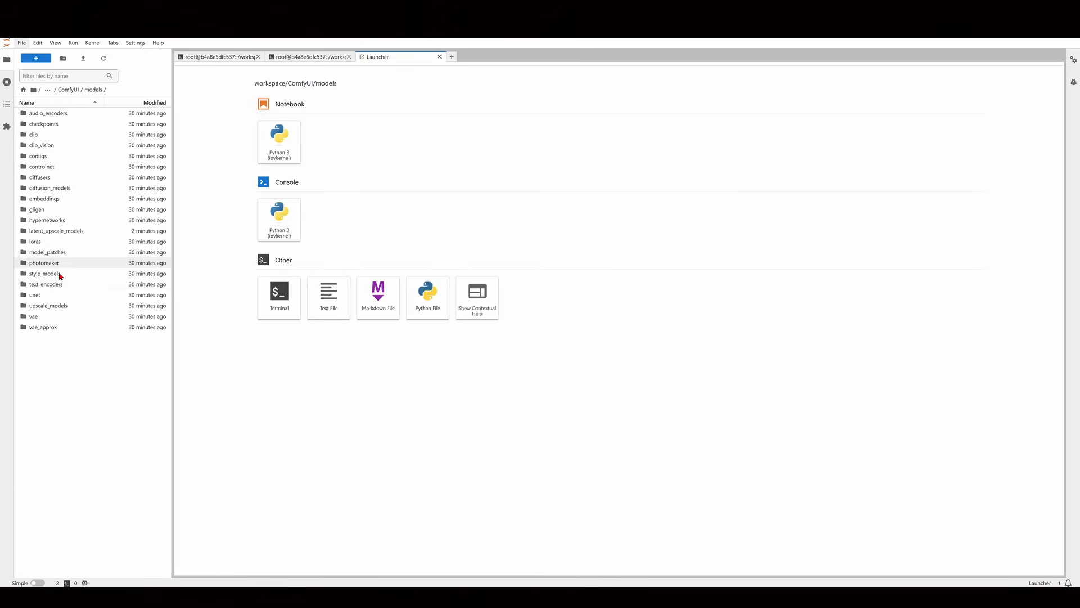
left_click(44, 126)
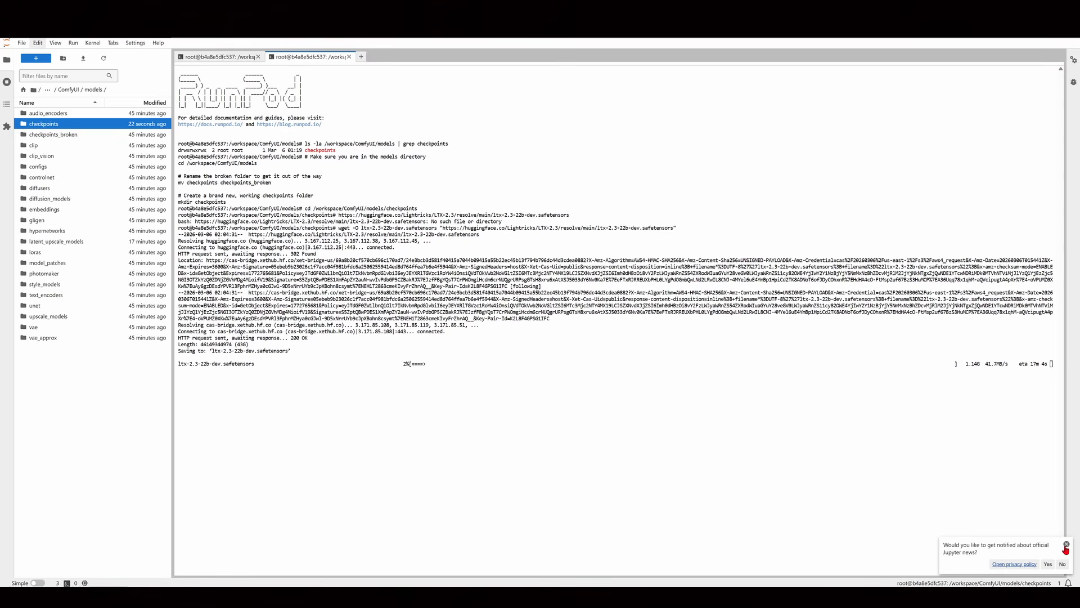
Dismiss the Jupyter news notice and download ltx-2.3-22b-distilled-lora-384.safetensors into the loras folder using wget and the URL from ComfyUI.
left_click(1066, 546)
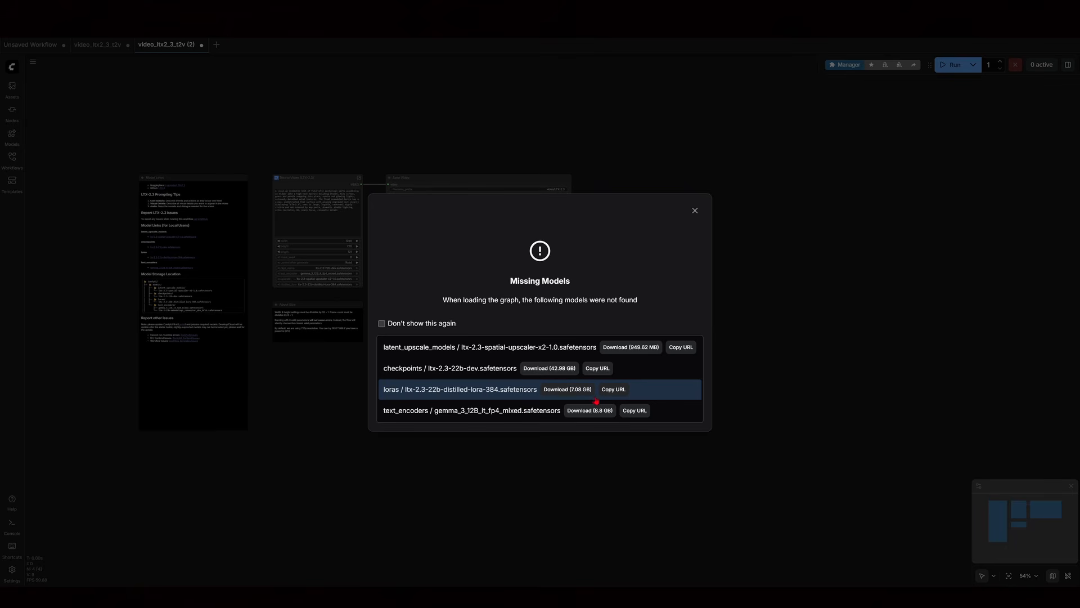
left_click(614, 389)
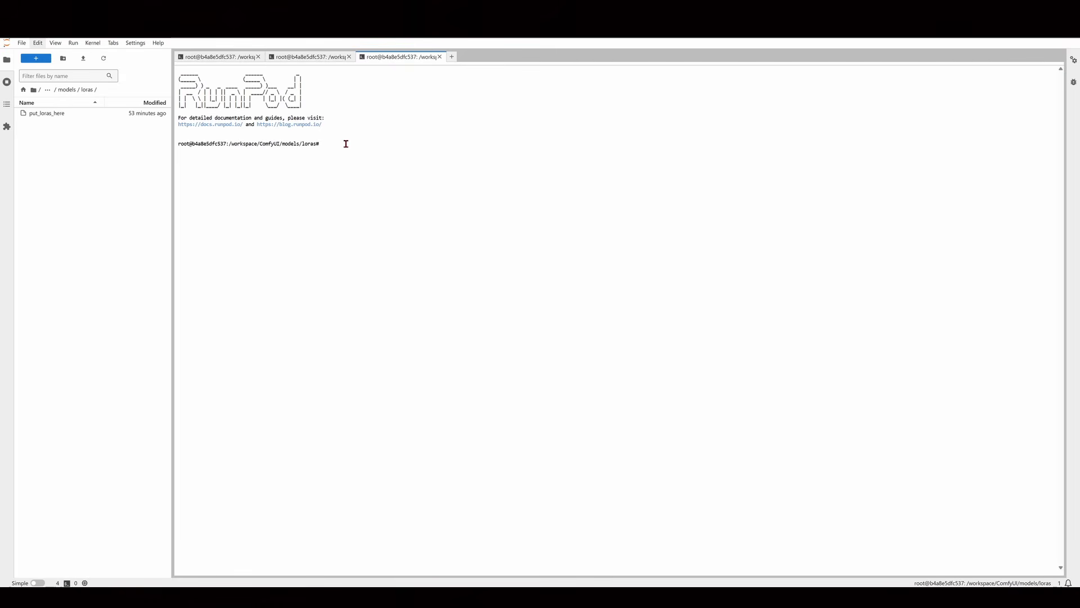
left_click(346, 144)
type("wget")
key("ctrl+v")
key("Return")
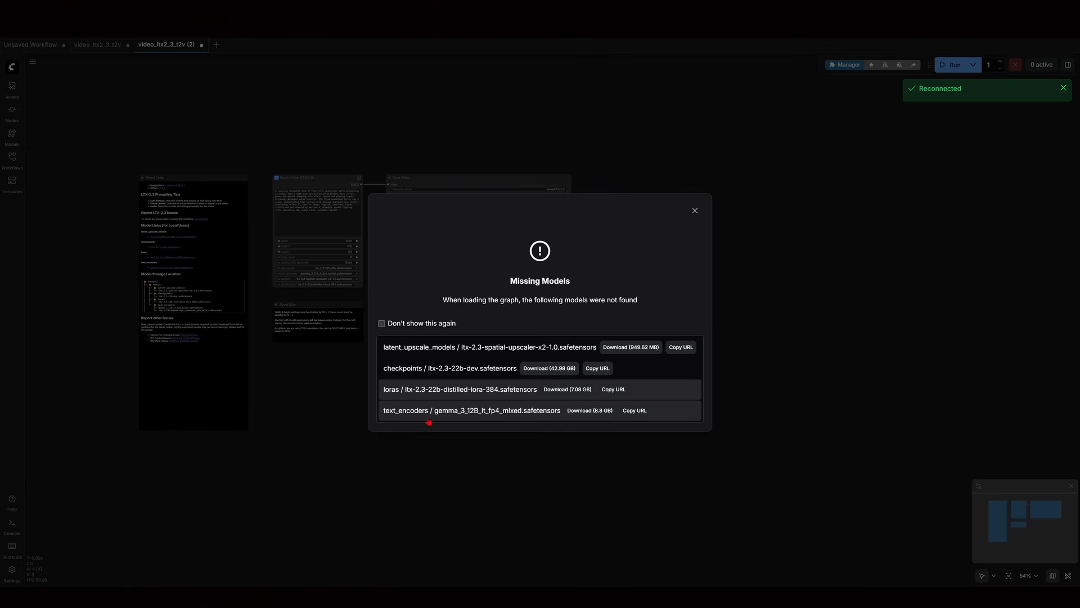
Copy the gemma_3_12B_it_fp4_mixed.safetensors URL from ComfyUI and download it with wget from a new terminal in ComfyUI/models/text_encoders.
left_click(634, 411)
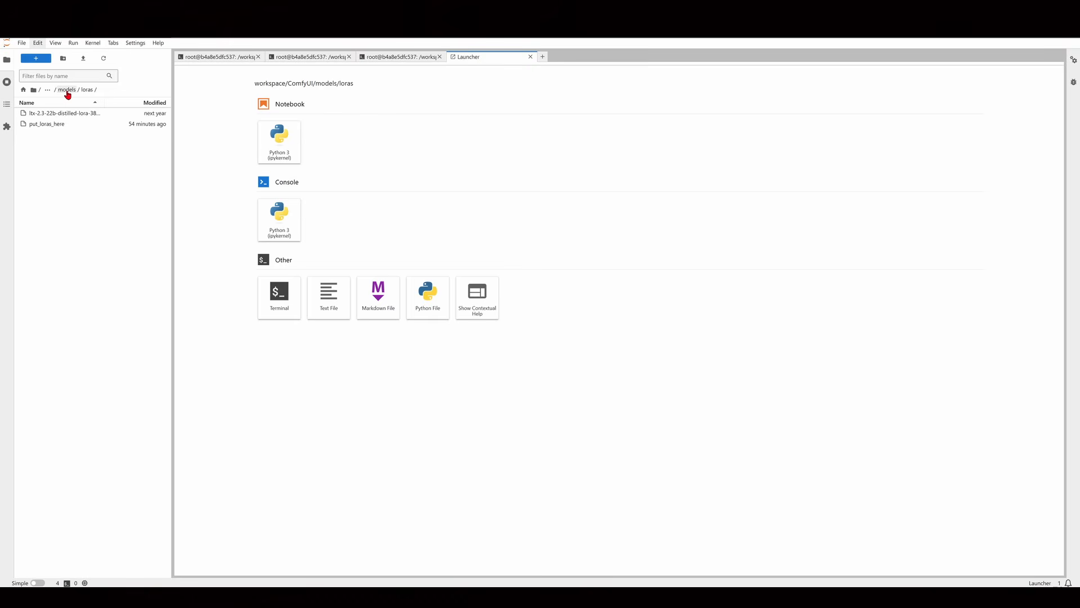
left_click(67, 91)
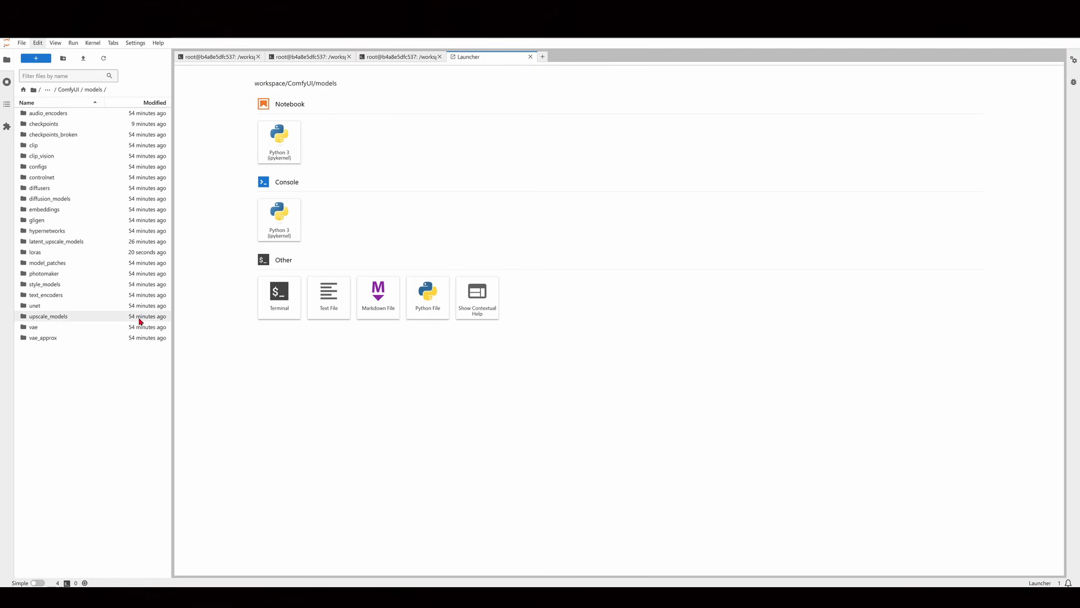
double_click(55, 295)
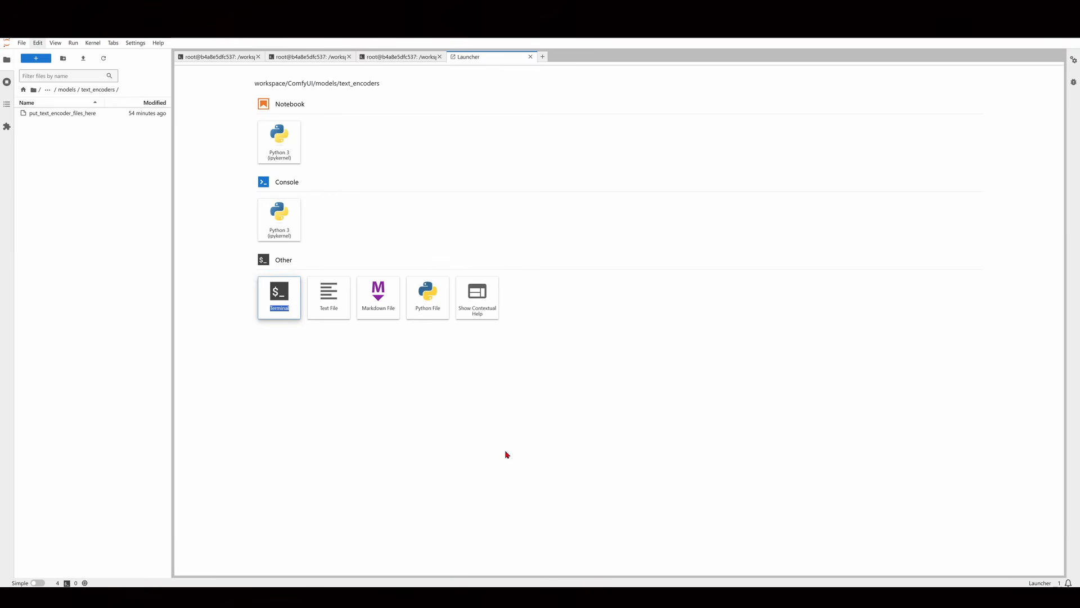
key("Return")
type("w")
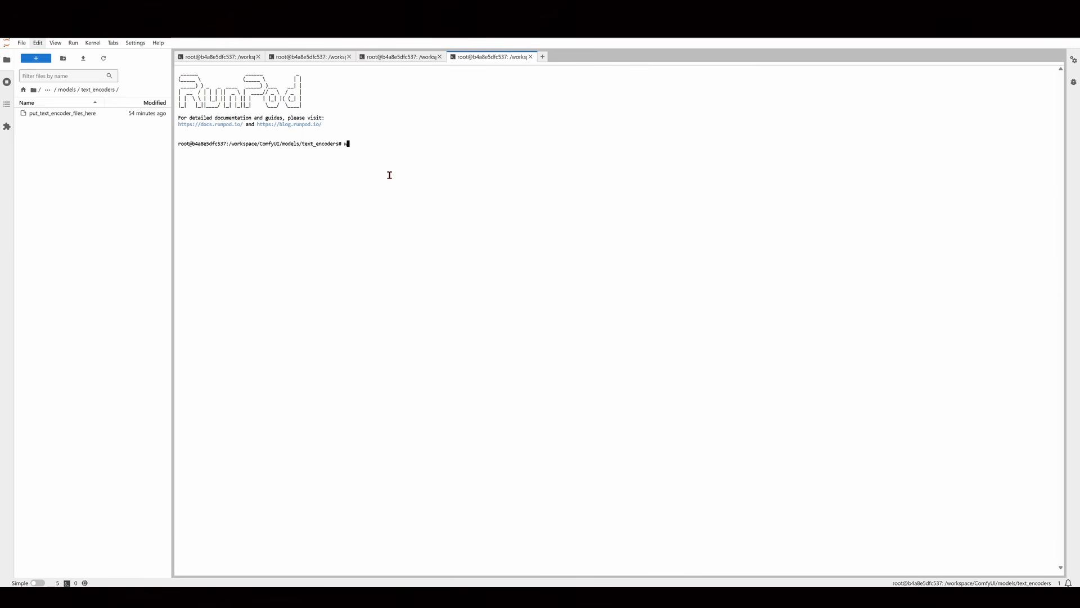
type("get")
key("ctrl+v")
key("Return")
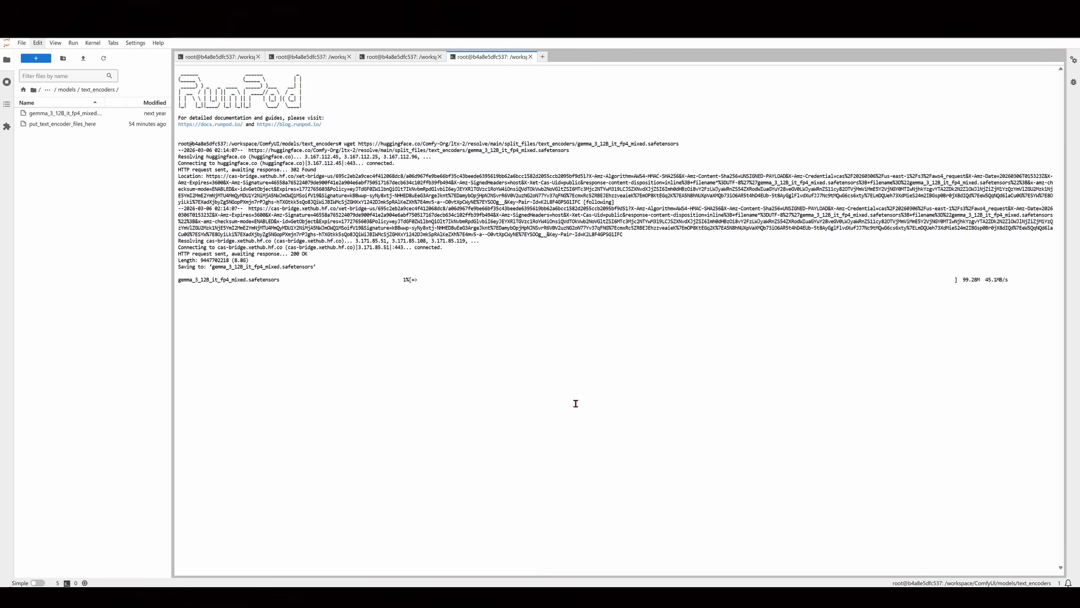
Check the download progress of the LoRA and checkpoint models in the other open terminals.
left_click(368, 59)
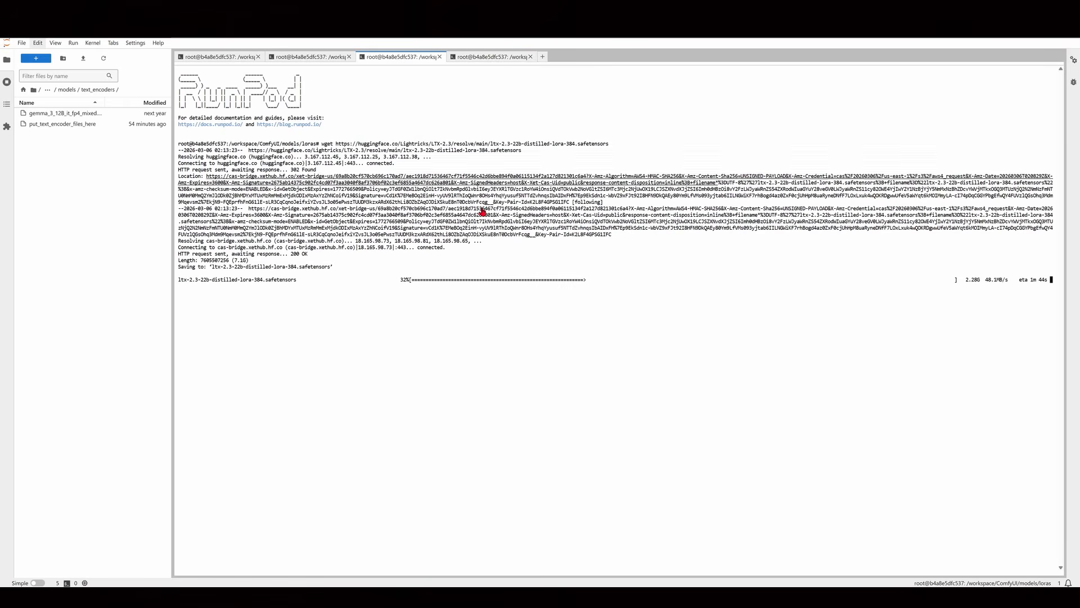
left_click(302, 59)
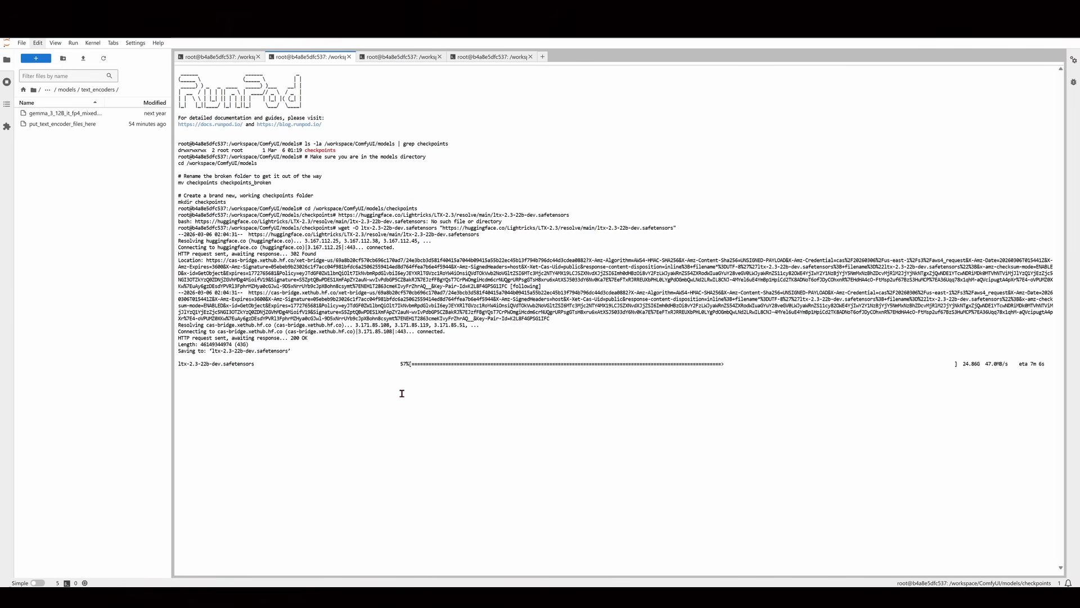
left_click(198, 57)
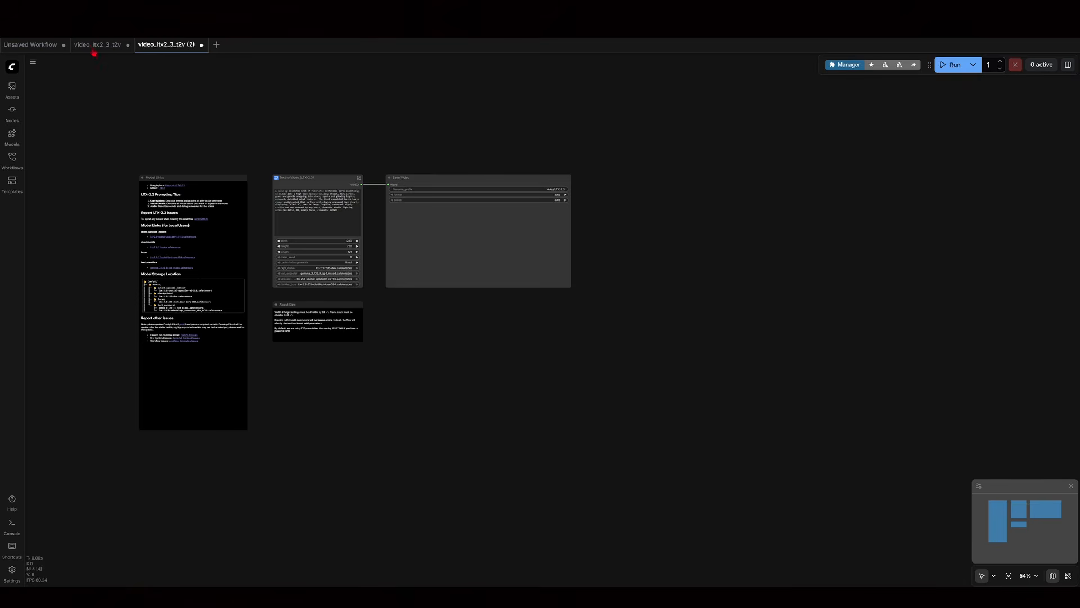
In ComfyUI, close the Unsaved Workflow and replace the Text to Video prompt with the handheld tracking shot through a misty bioluminescent jungle.
left_click(63, 44)
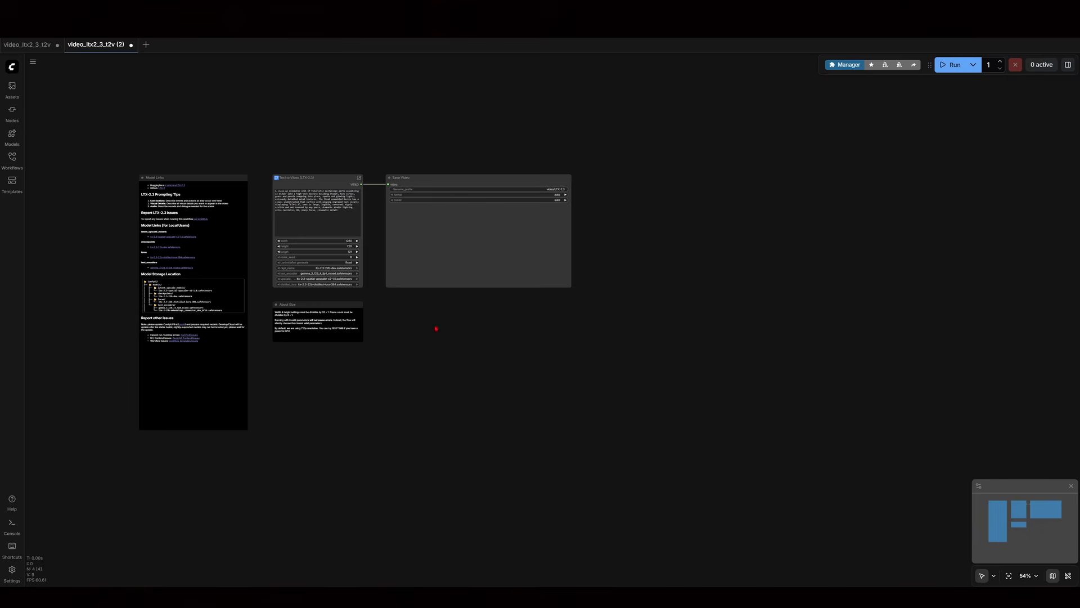
scroll(557, 311, "up", 7)
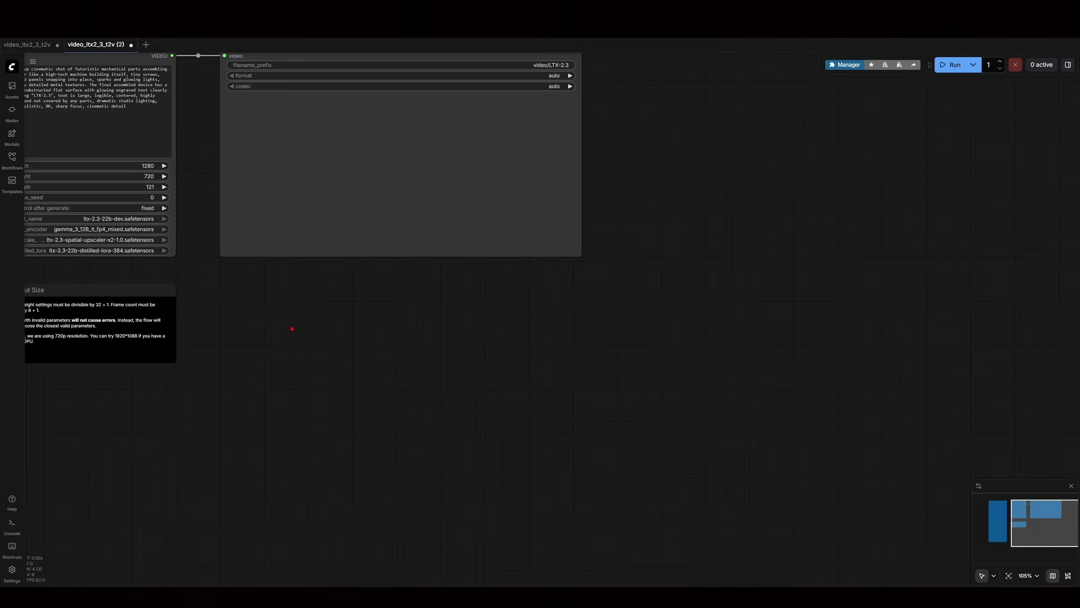
left_click_drag(292, 329, 525, 390)
left_click(320, 177)
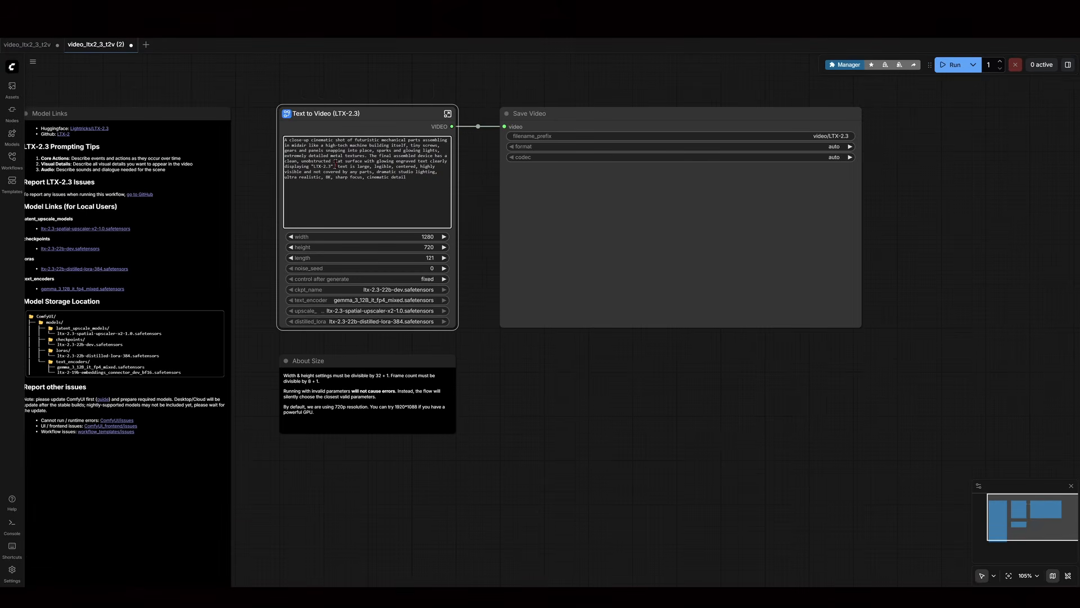
key("ctrl+a")
key("BackSpace")
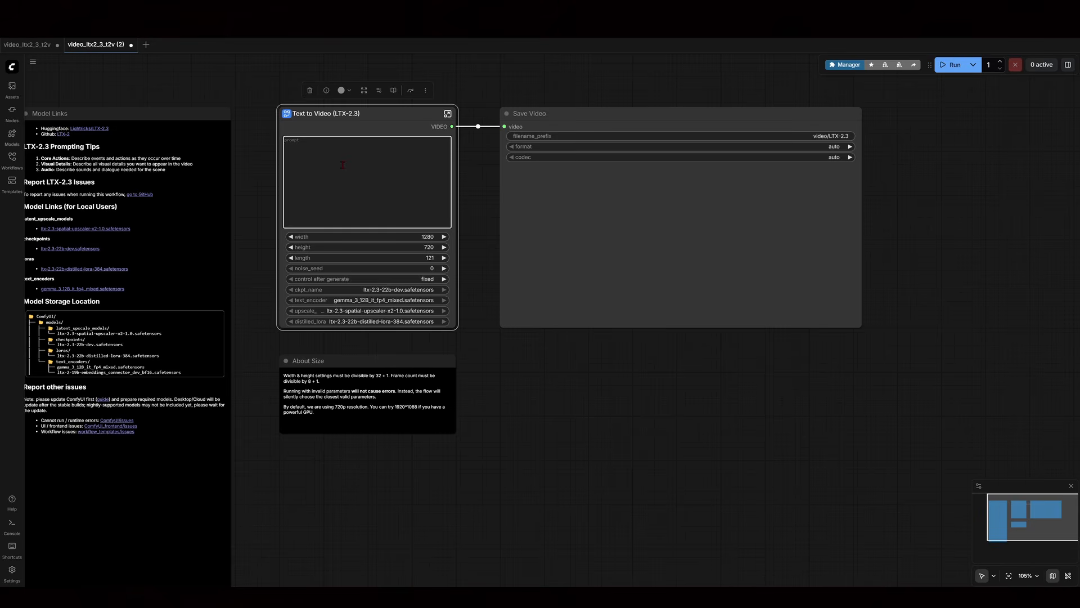
type("A handheld tracking shot opens in a native vertical aspect ratio, revealing a dense, misty bioluminescent jungle bathed in cool twilight blue and thick, rolling fog. A rugged cyber-scavenger steps through the glowing foliage, wearing deeply scarred, matte-black metallic armor paired with a frayed, heavy canvas cloak. Intricate, messy braids of silver hair fall across her dirt-smudged cheeks as she physically pushes aside a massive, glowing fern leaf to enter a hidden clearing. The camera pushes in smoothly on her face, transitioning from a medium shot to a tight macro close-up as she locks eyes on a slowly rotating, geometric golden crystal suspended in mid-air. Warm amber light from the crystal casts sharp rim lighting across her jawline, reflecting brilliantly in her widening eyes as her lips part slightly. Deep, rhythmic synth bass thrums in the background, accompanied by the sharp crunch of damp twigs under her heavy boots, before she exhales softly and whispers, \"It is still alive.\"")
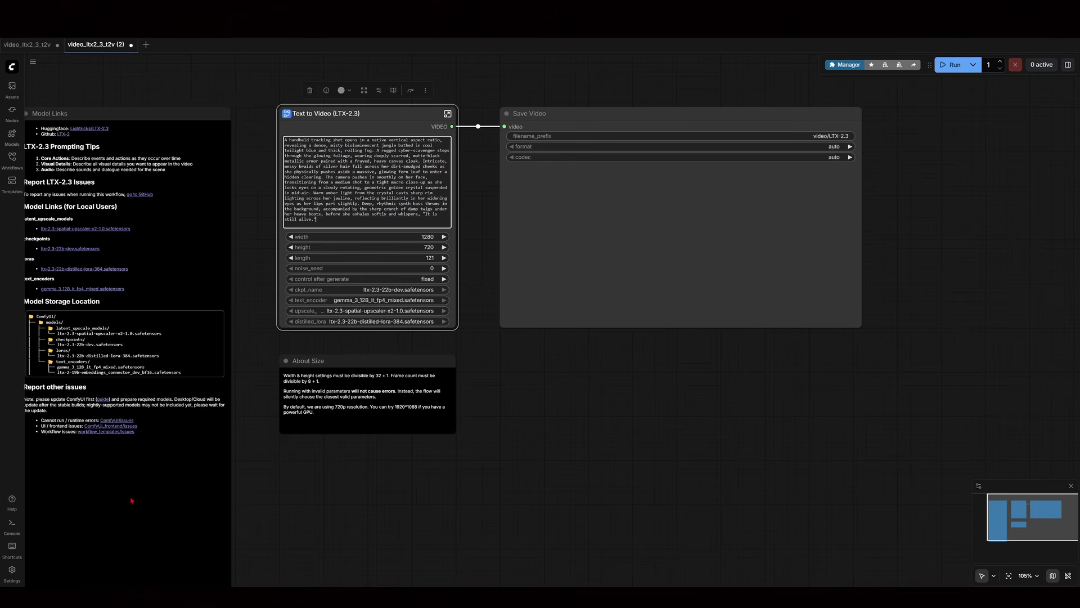
Move the Run controls to the empty canvas below the nodes and view the generated jungle video in full screen.
scroll(948, 238, "down", 1)
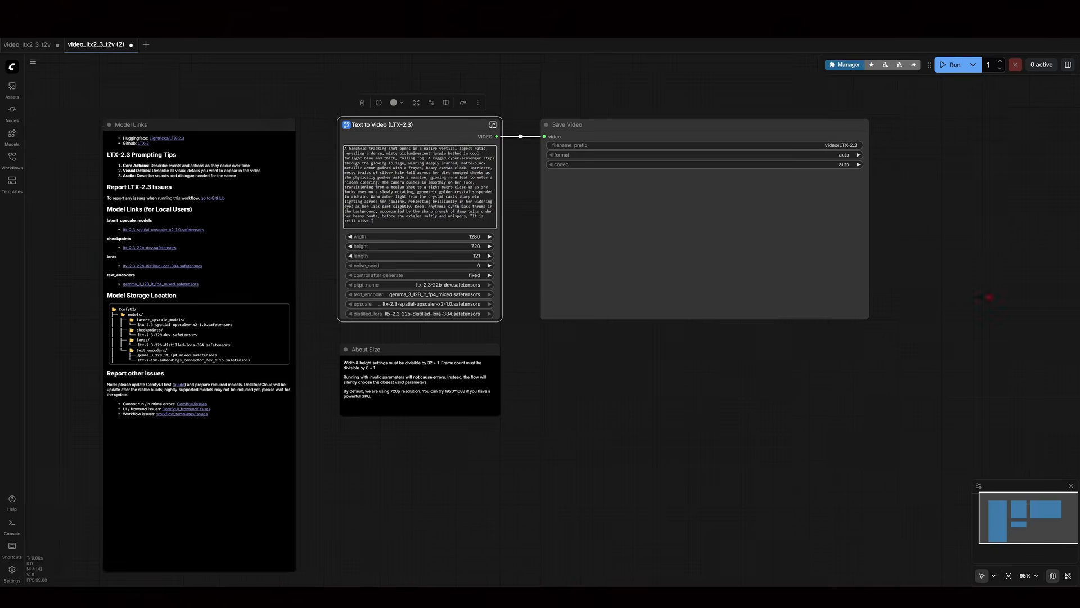
scroll(916, 231, "up", 1)
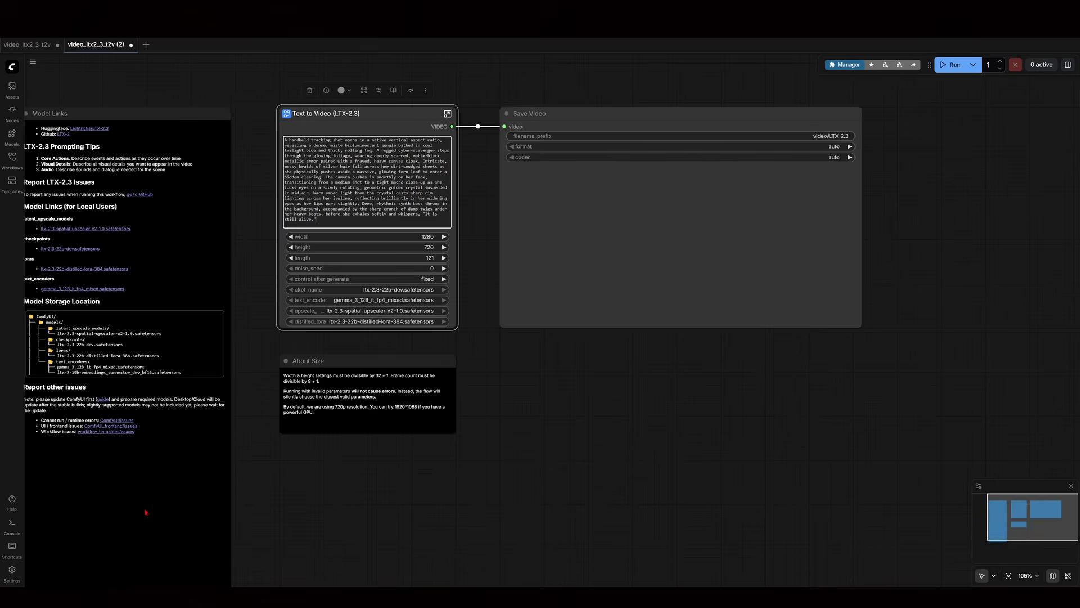
left_click_drag(929, 64, 590, 526)
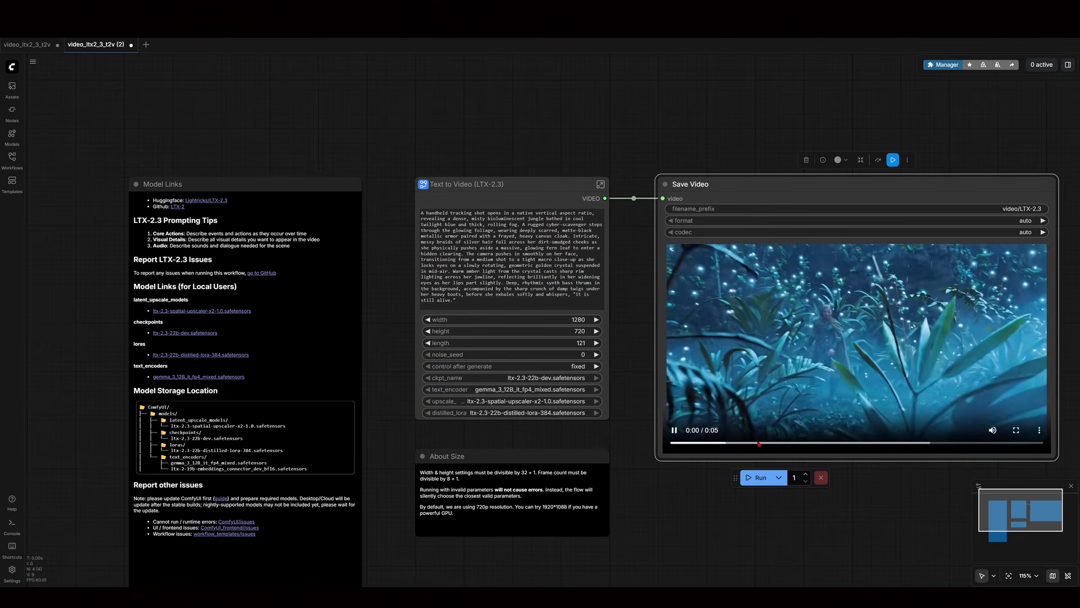
left_click(1017, 430)
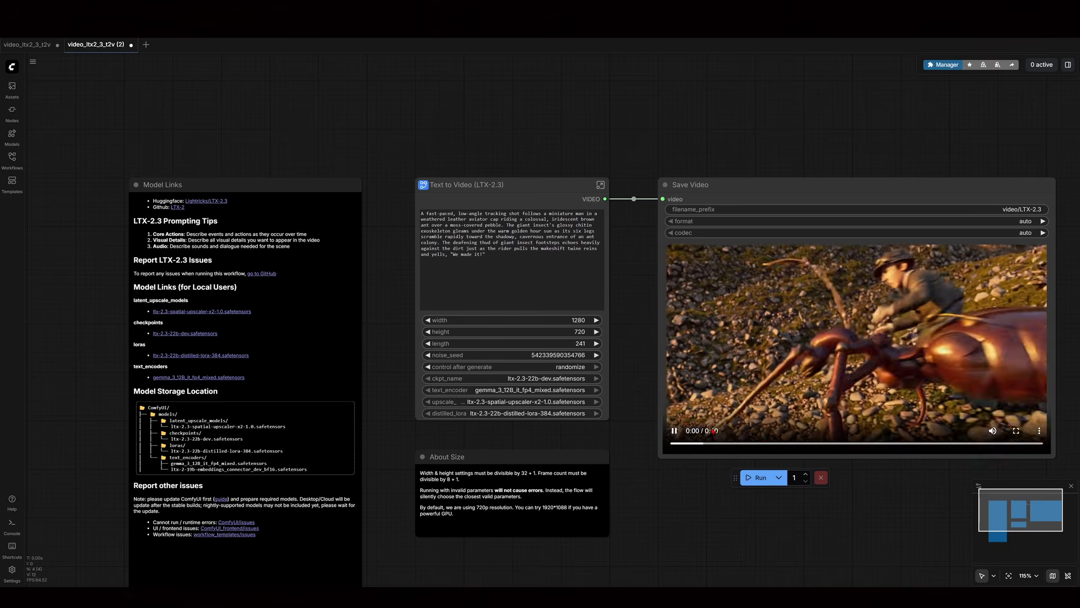
Review the generated ant rider and Snake Island videos in the Save Video node, pausing each one.
left_click(675, 431)
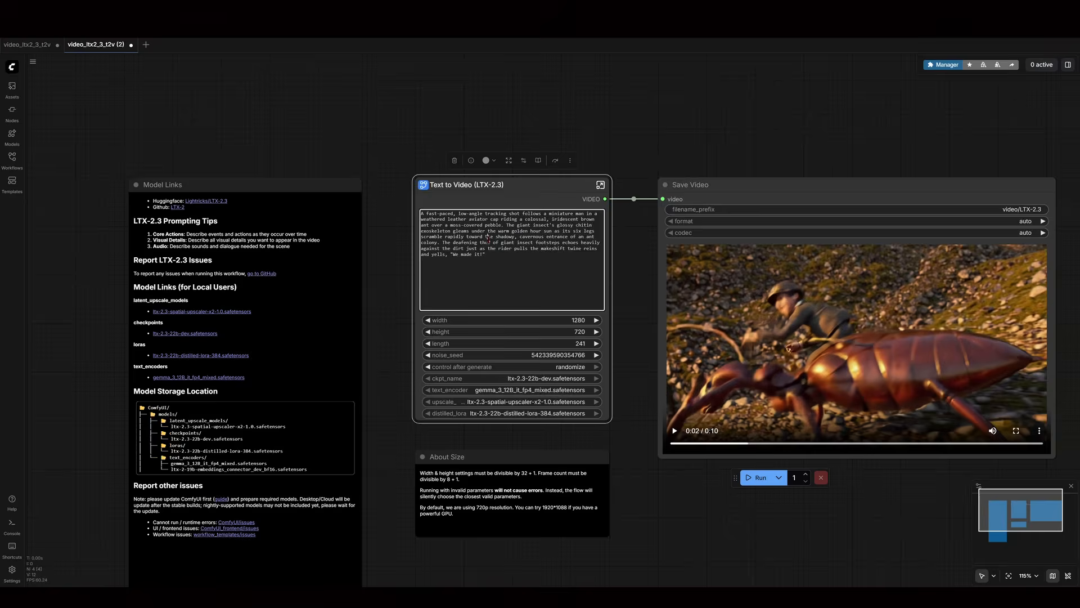
scroll(577, 274, "up", 1)
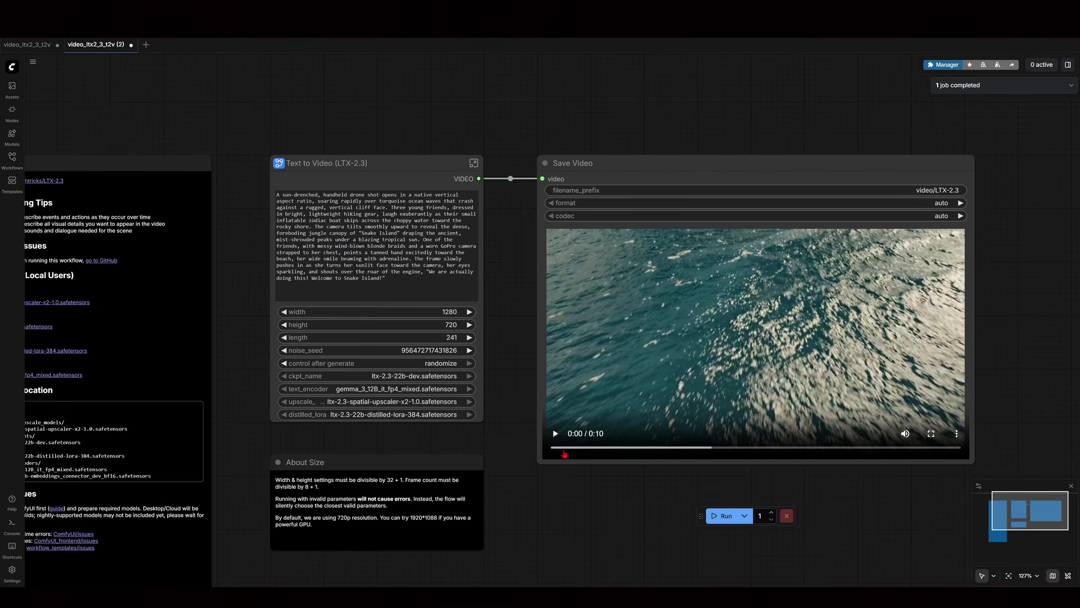
left_click(556, 442)
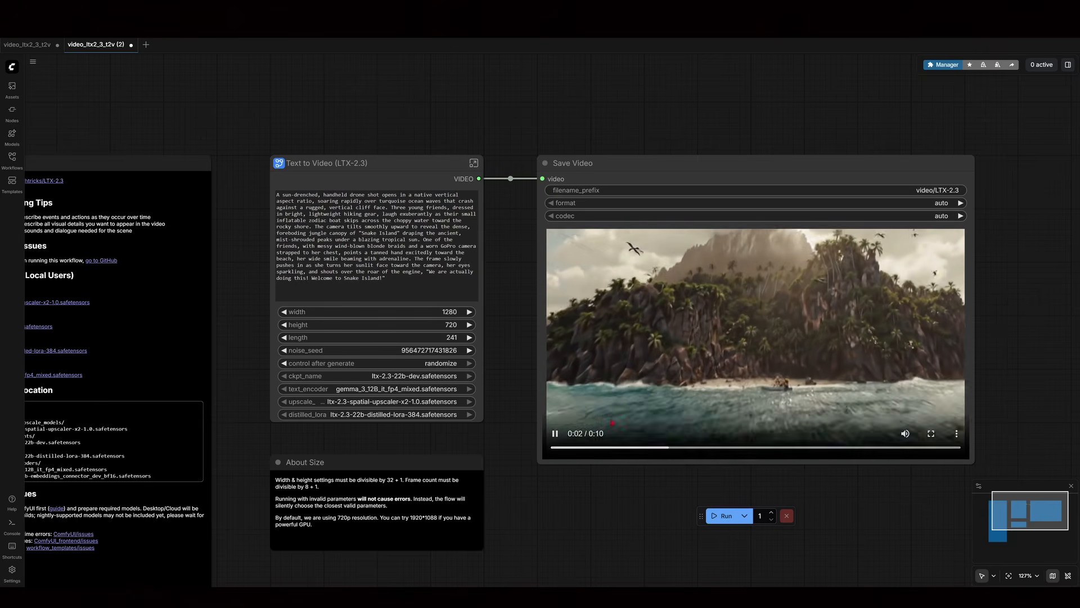
left_click(616, 402)
left_click(592, 537)
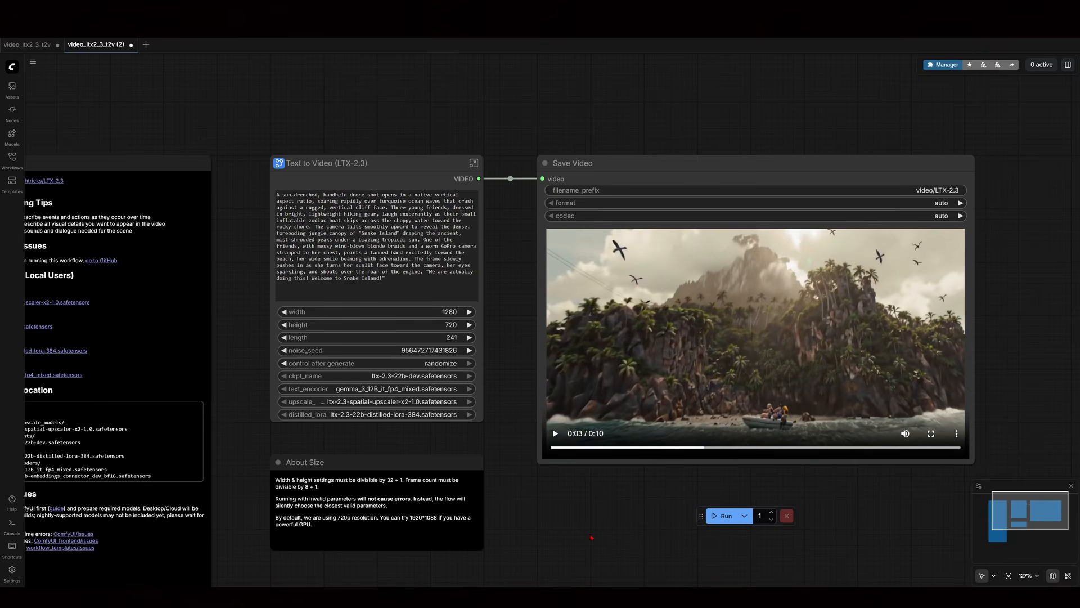
Run the text-to-video workflow and play the generated Los Angeles EDM festival video.
key("ctrl+Return")
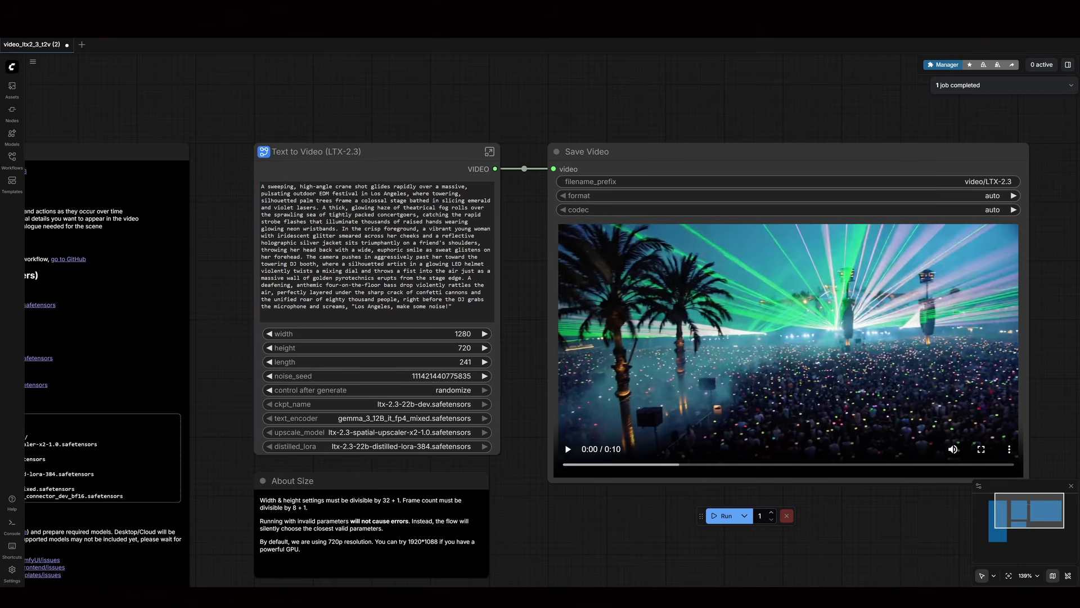
left_click(568, 449)
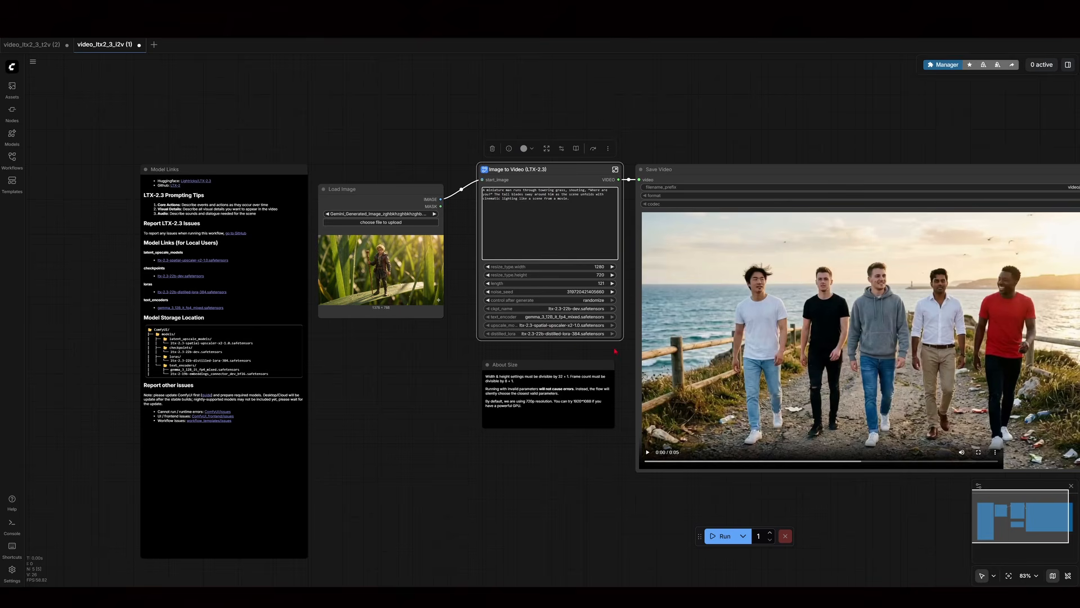
Run the LTX-2.3 image-to-video workflow on the image of the miniature man in tall grass and watch the result.
left_click(725, 538)
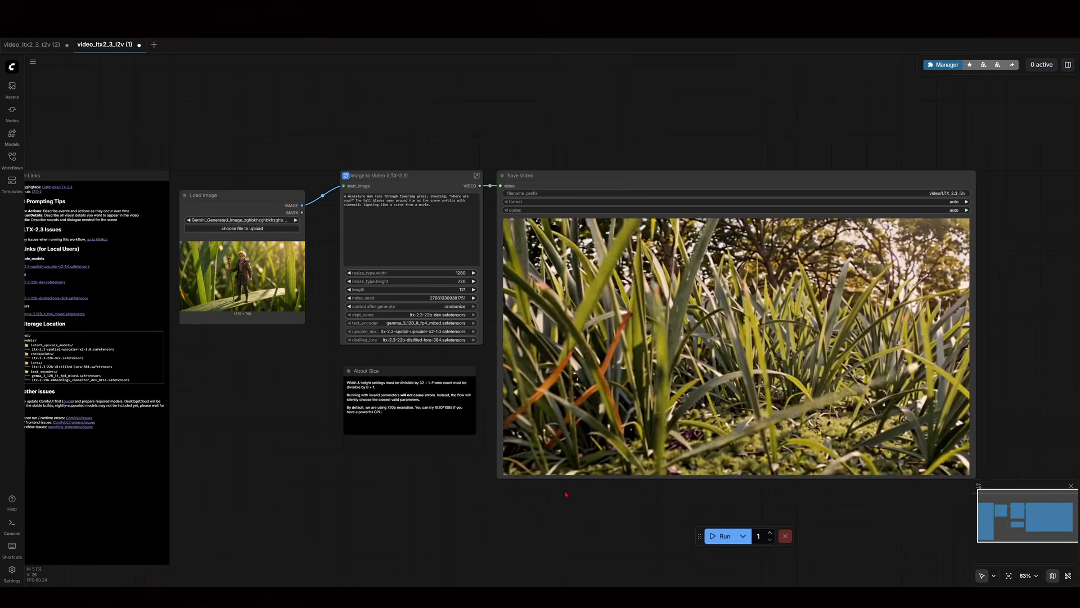
mouse_move(928, 431)
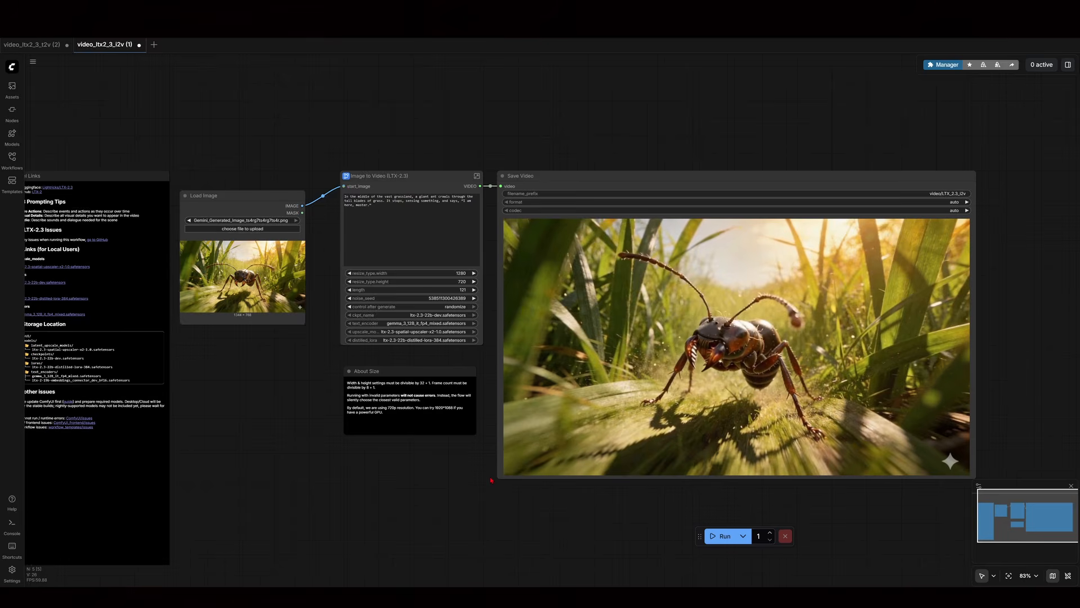
Upload 9k= (1).png as the start image in the Load Image node.
left_click(243, 229)
left_click(98, 80)
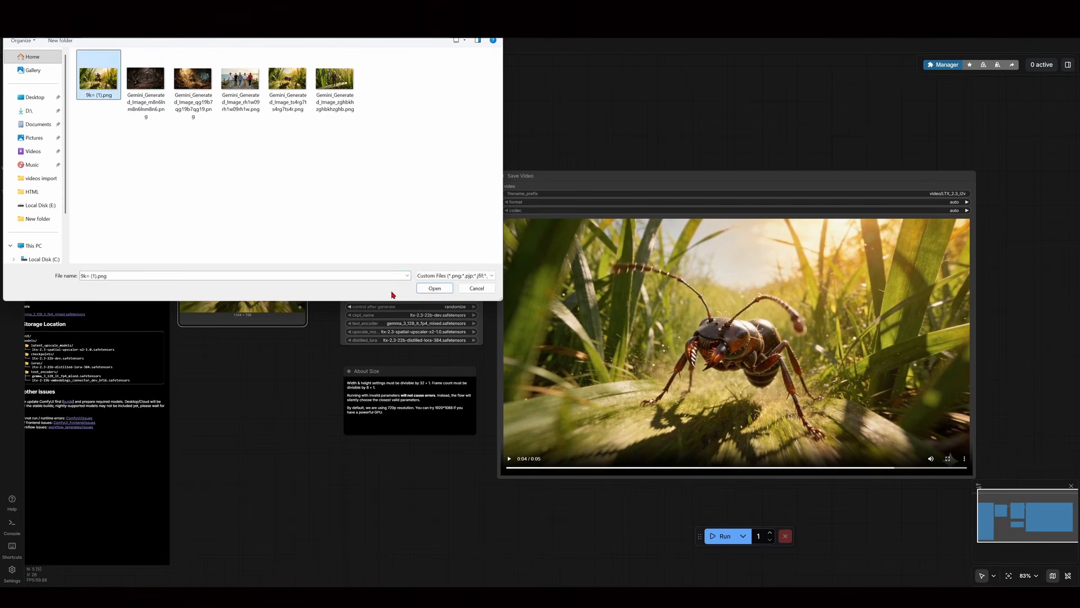
left_click(434, 288)
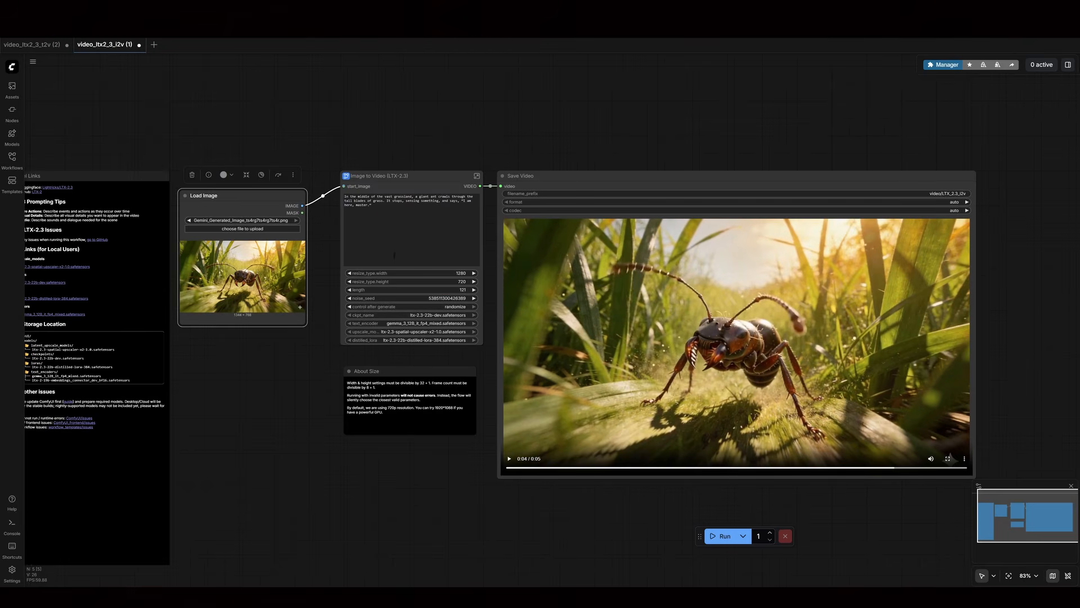